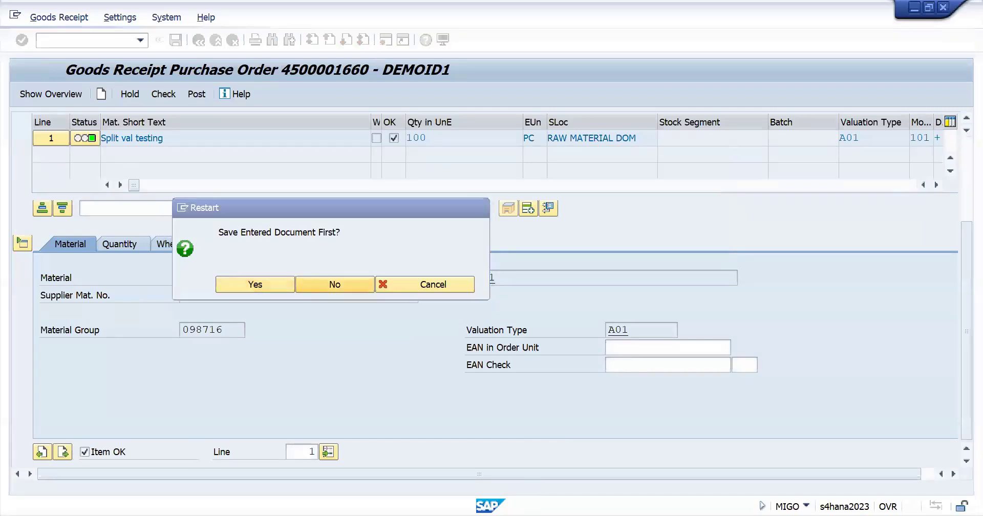
Discard the goods receipt entry without saving and switch to the Background_Job_for_PO sheet of the 00_Missing_Points Excel workbook
click(335, 285)
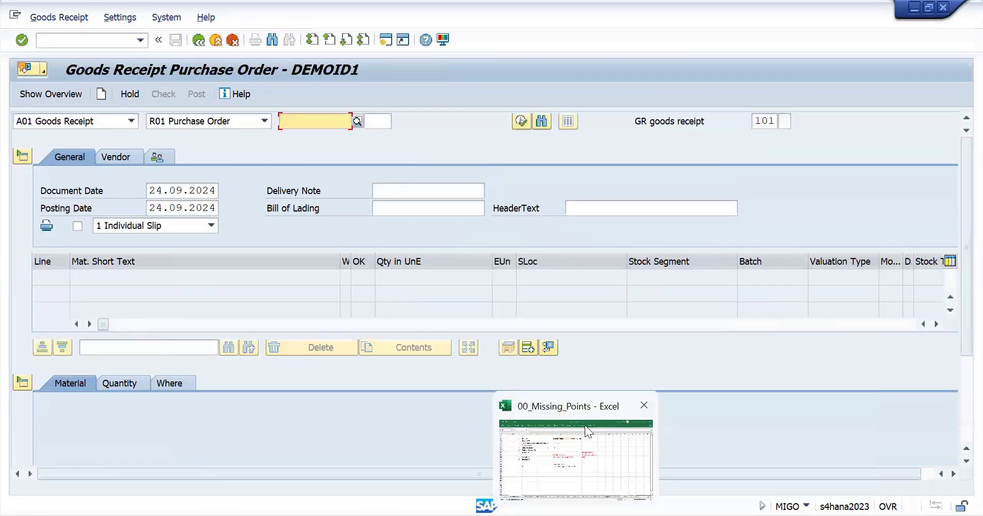
click(585, 425)
click(696, 490)
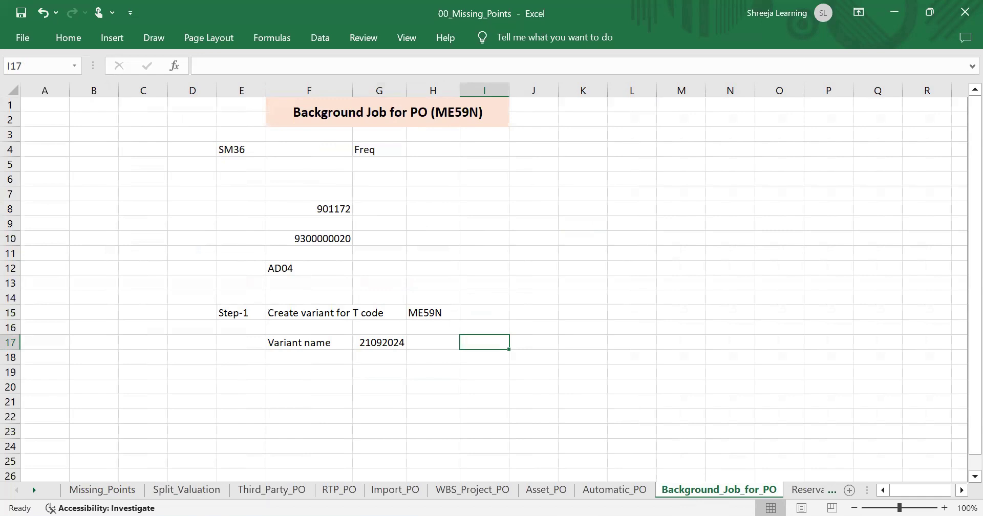
Format the Step-1 heading row E15:H15 as bold with a light green fill
click(244, 313)
drag(386, 313, 436, 312)
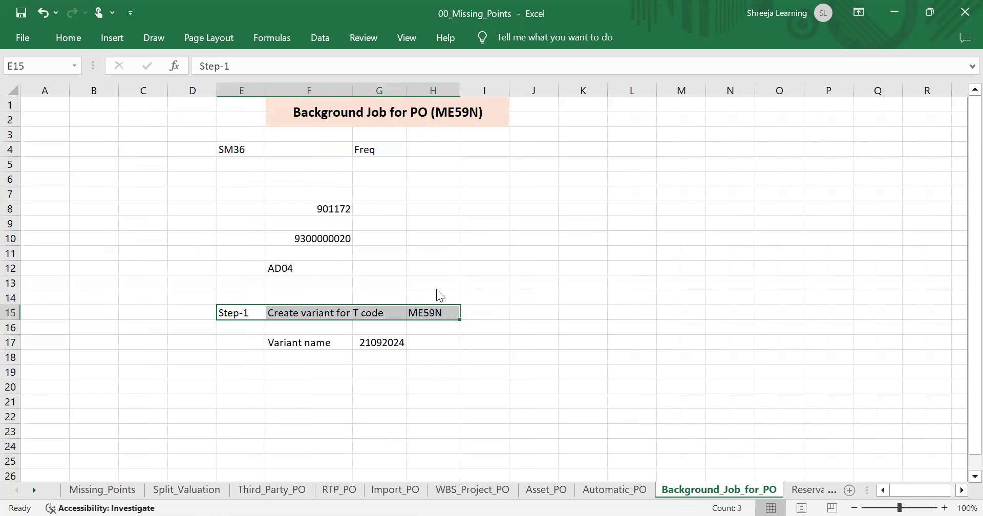
right_click(429, 312)
click(437, 73)
click(500, 74)
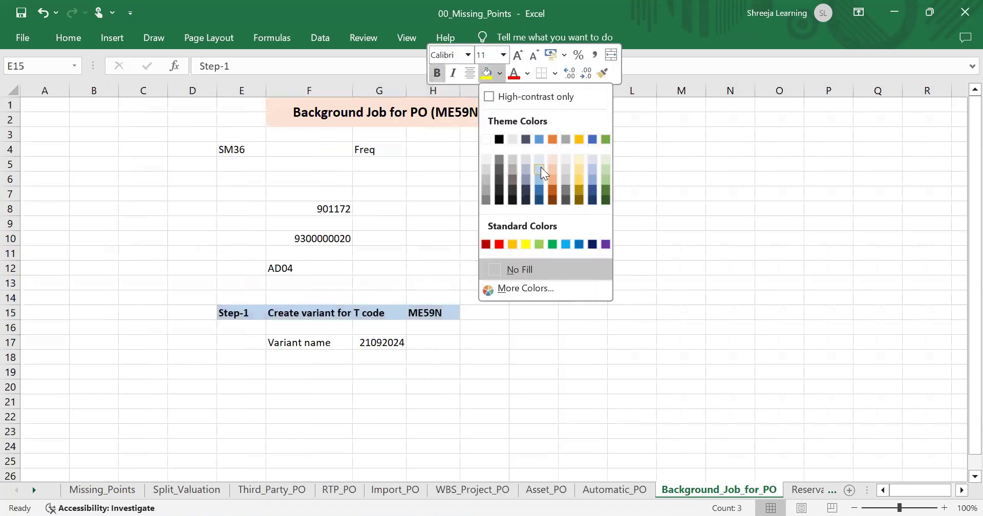
click(602, 167)
click(564, 334)
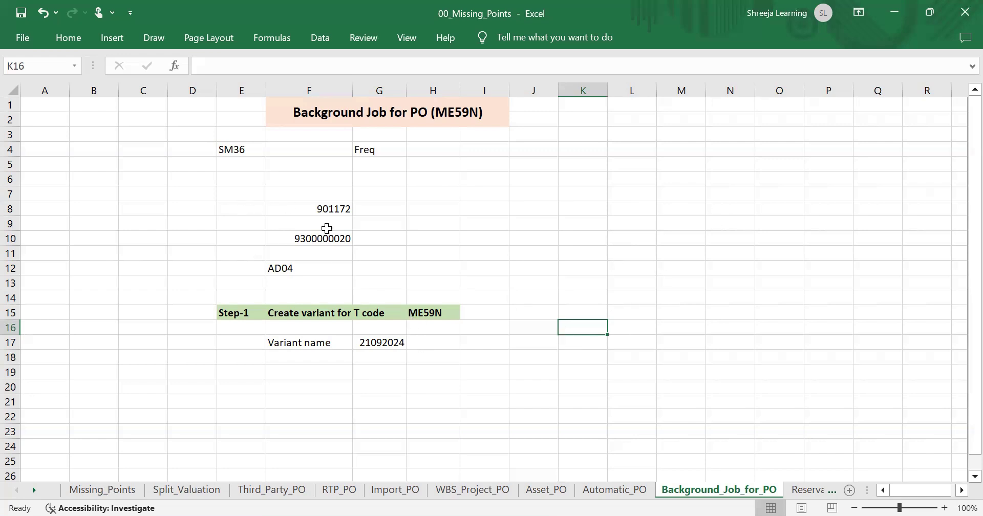
Clear the old numbers in F7:F11 and the variant name value in G17
drag(314, 198, 314, 253)
key(Delete)
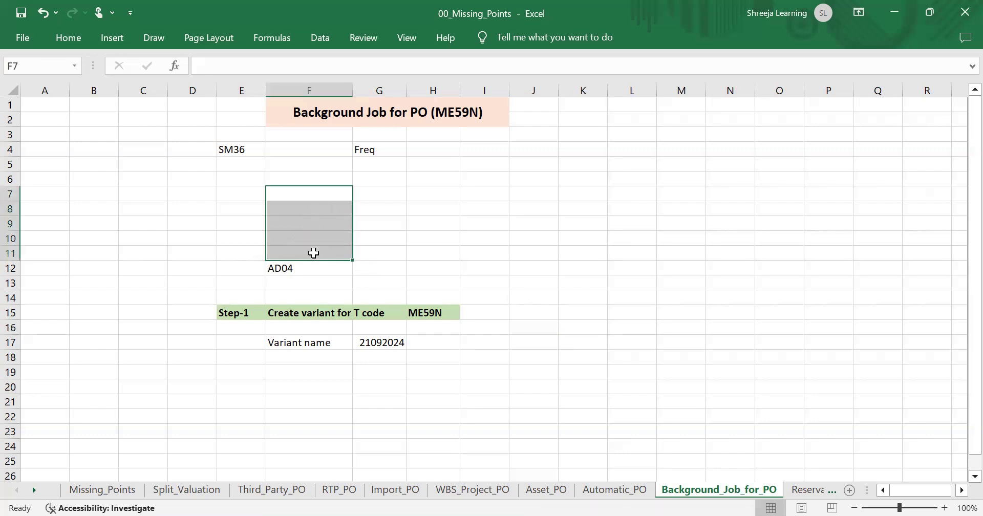
click(370, 345)
key(Delete)
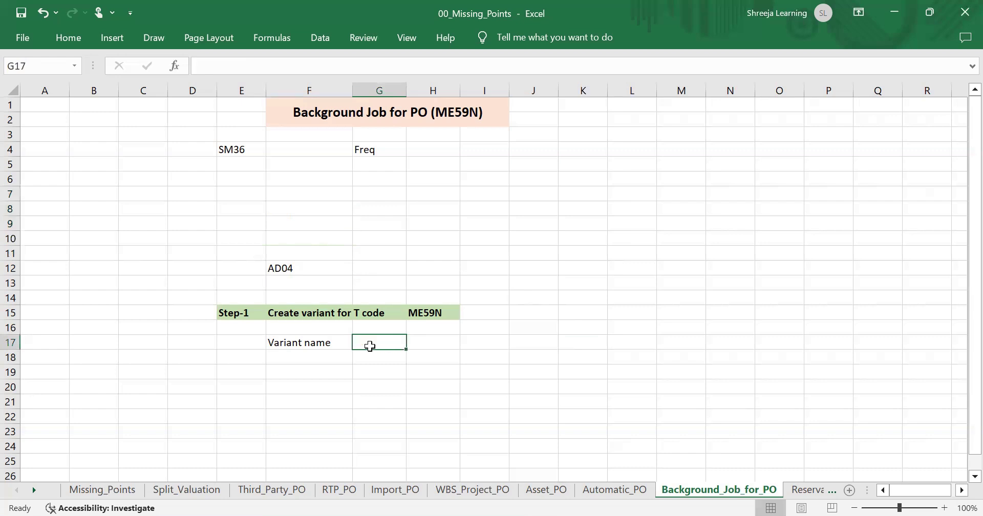
Enter the label Material in E7 and the label Supplier in E9
drag(268, 191, 253, 191)
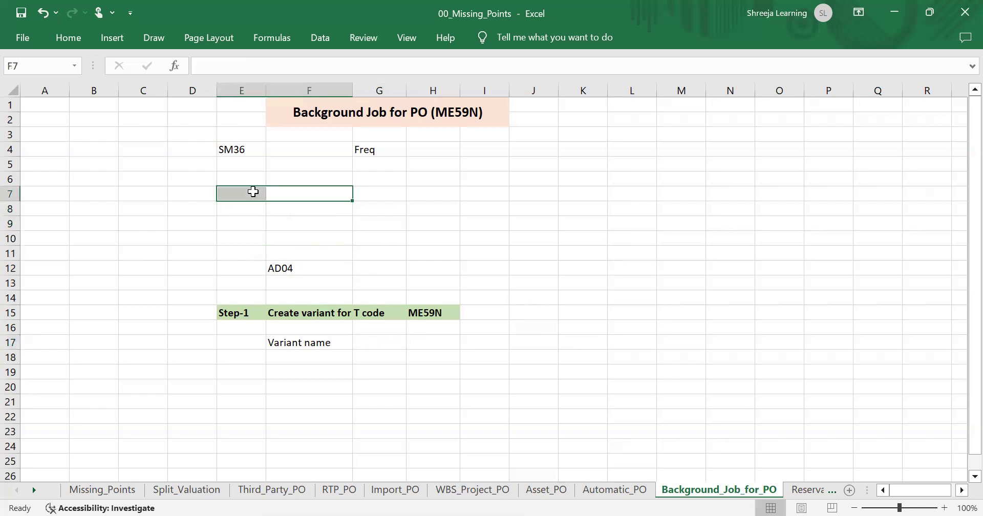
click(253, 192)
text(Materi)
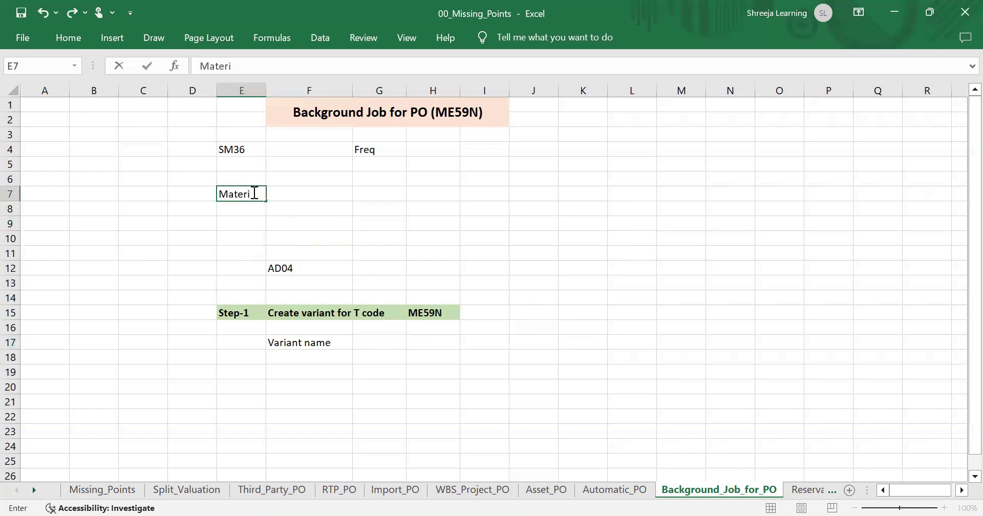
key(Return)
key(Return)
text(Supplier)
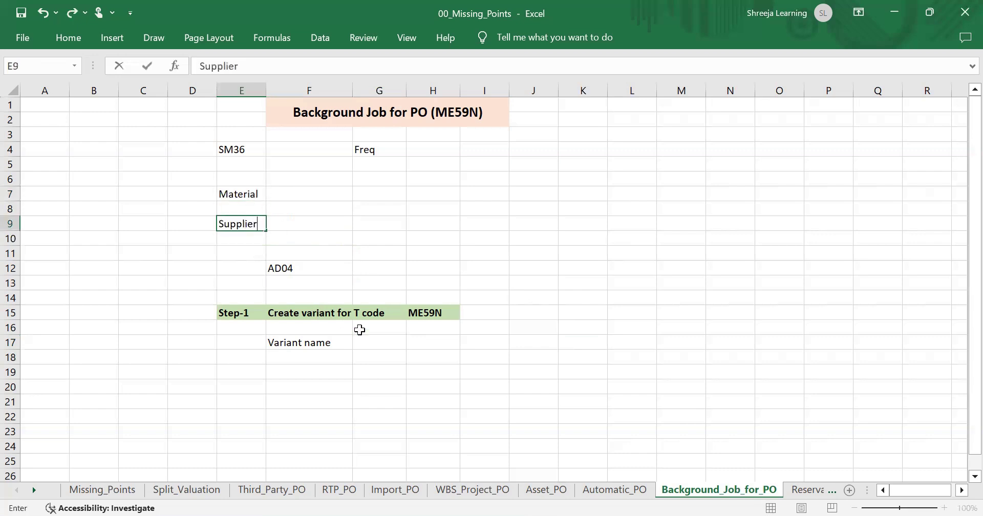
click(443, 312)
double_click(444, 313)
click(441, 380)
Switch to SAP and run the MM60 materials list for plant AD03 with no material restriction
click(310, 197)
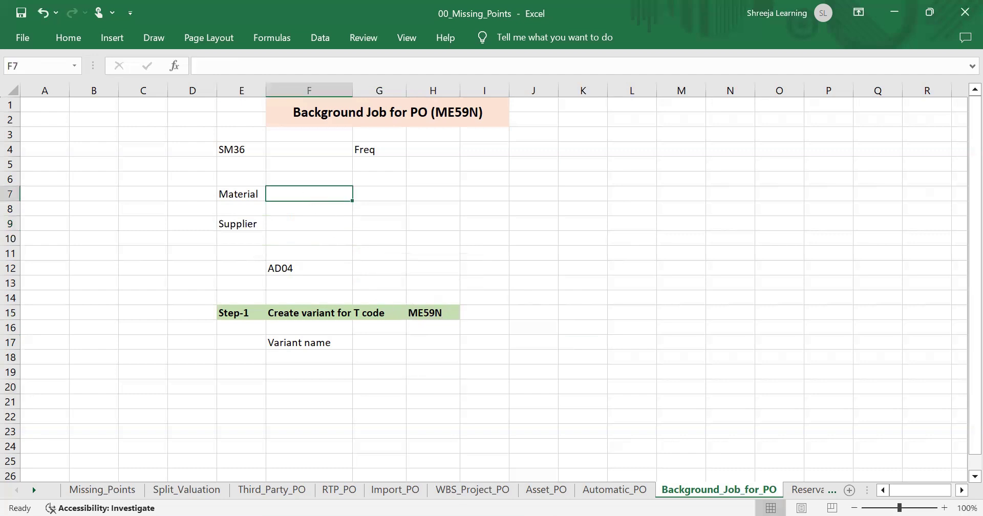
click(455, 457)
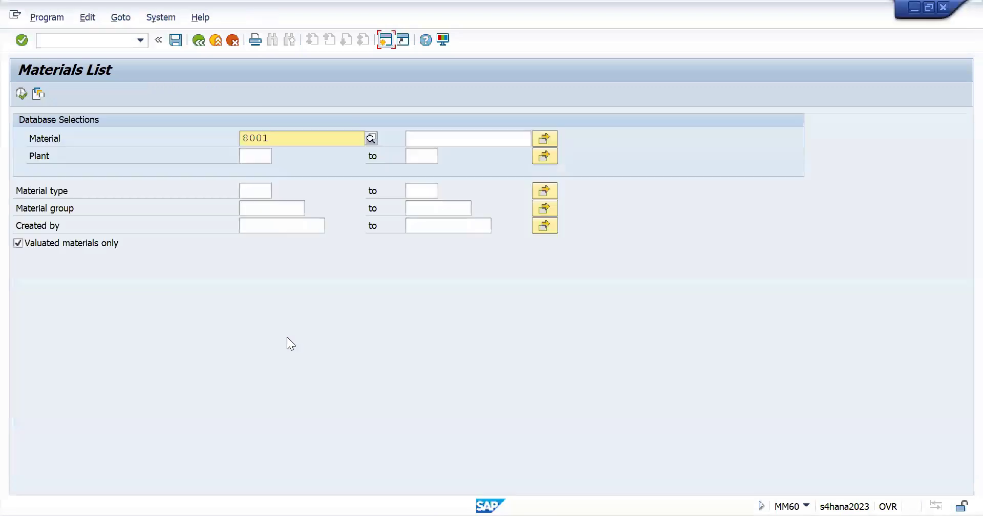
key(F3)
text(mm60)
key(Return)
key(ctrl+a)
key(Delete)
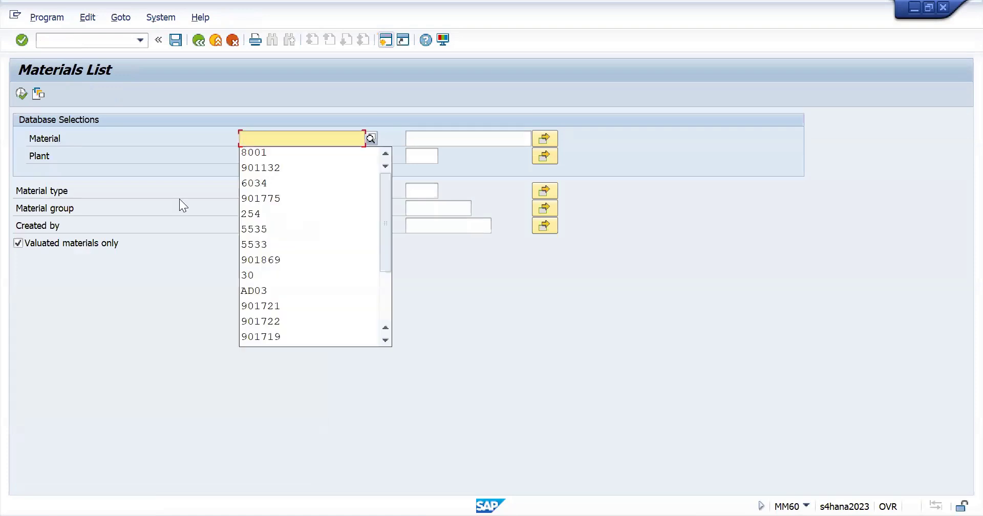
click(252, 154)
text(ad0)
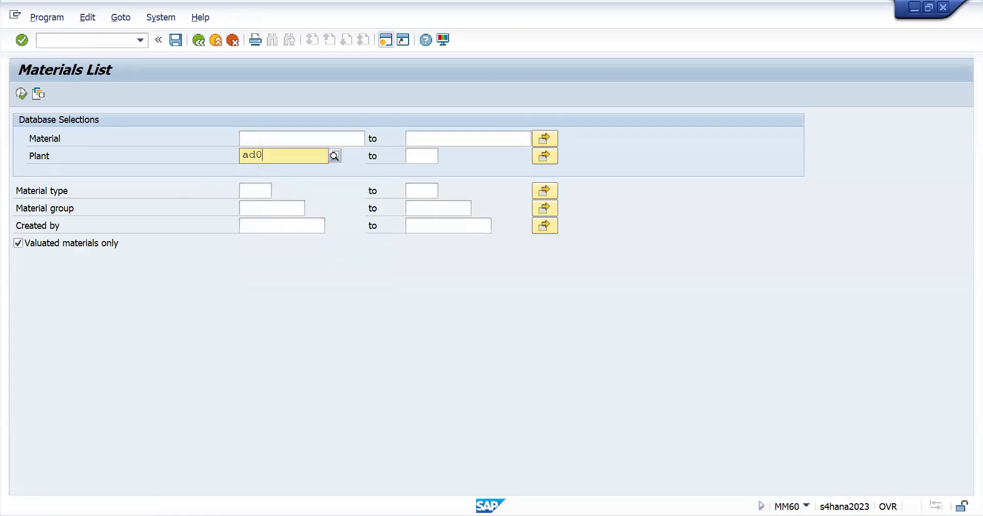
text(3)
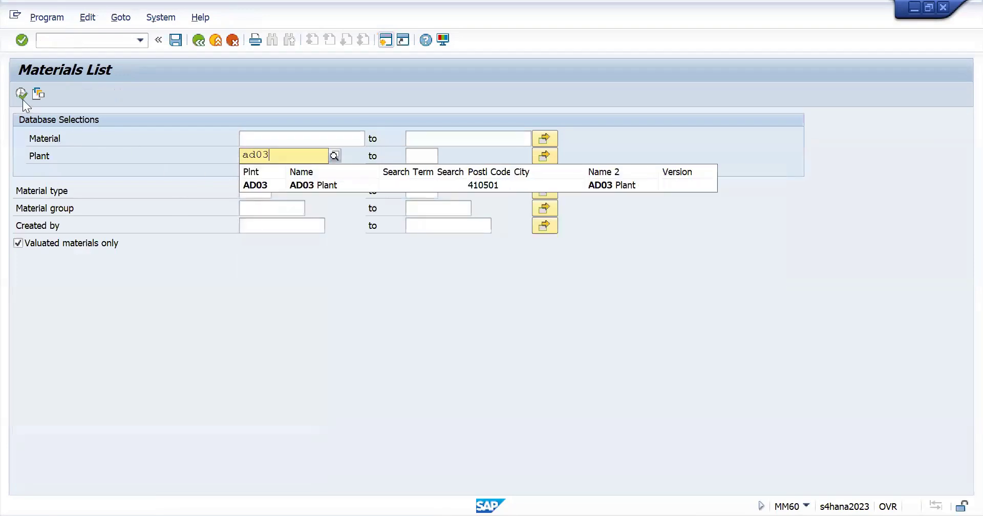
click(23, 95)
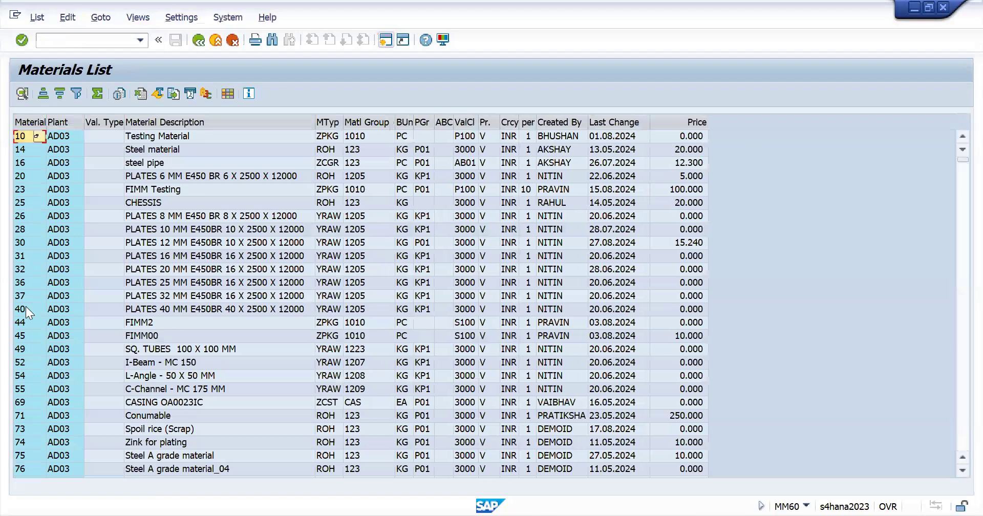
Pick material 4063 (chain) from the materials list and record its number in cell F7 of the Excel sheet
scroll(26, 306, down, 20)
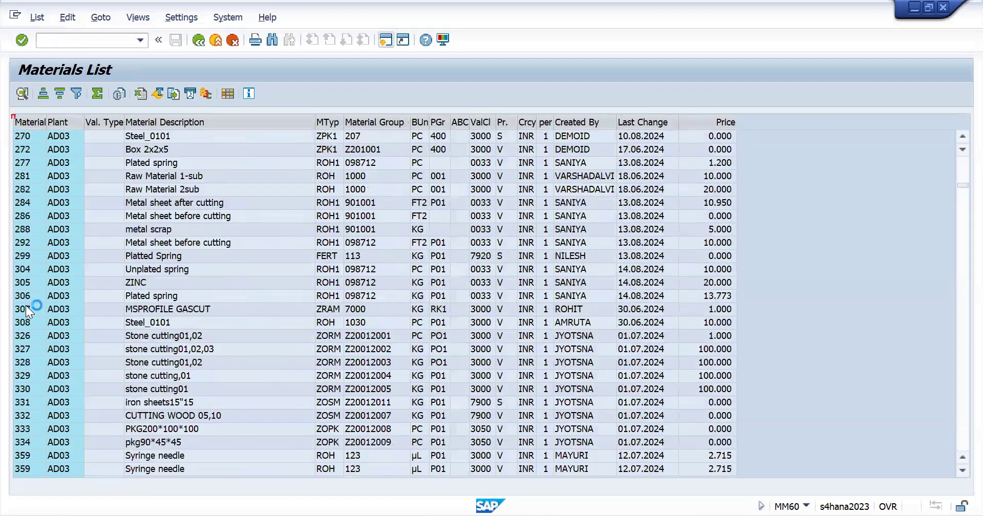
scroll(25, 305, down, 10)
scroll(26, 306, down, 15)
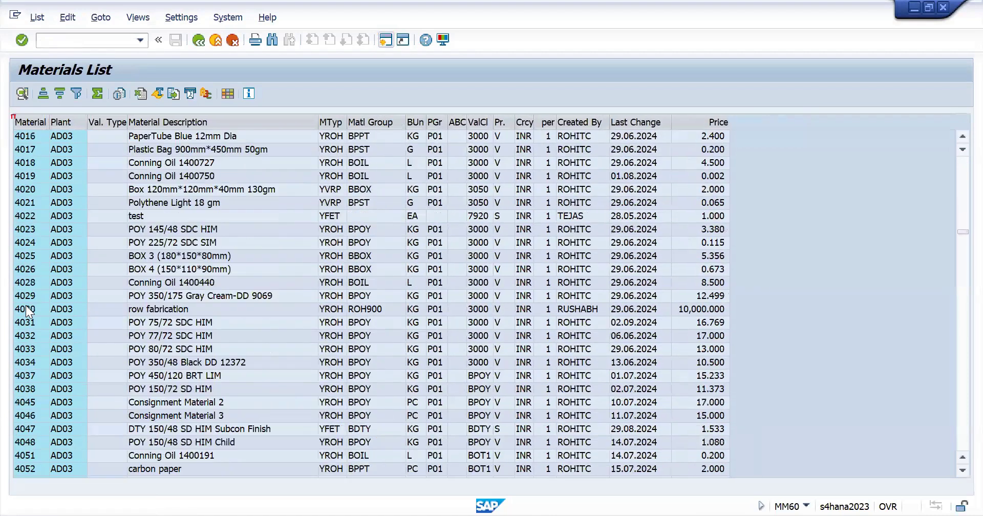
scroll(25, 305, down, 6)
click(31, 389)
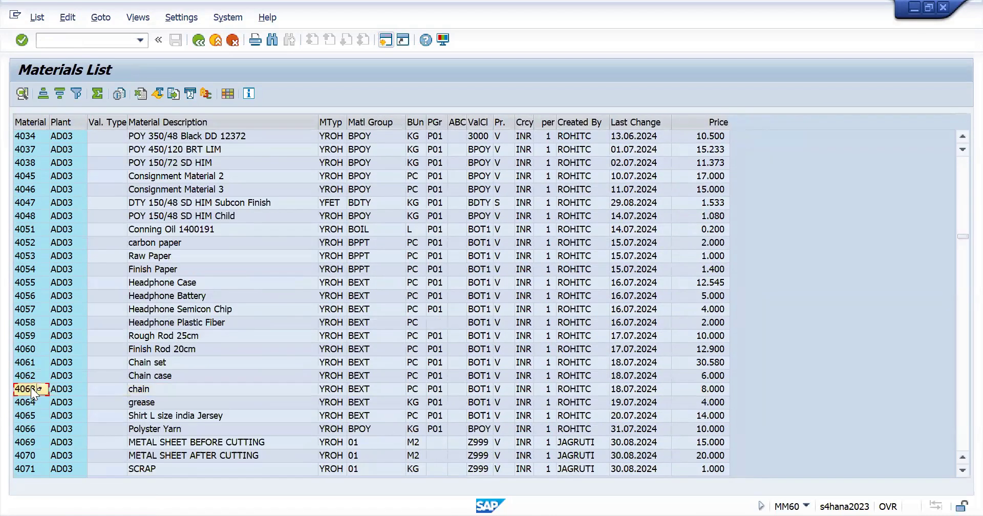
key(alt+Tab)
text(4063)
key(alt+Tab)
Leave the materials list and run the MKVZ supplier list for purchasing organization AD04
key(F3)
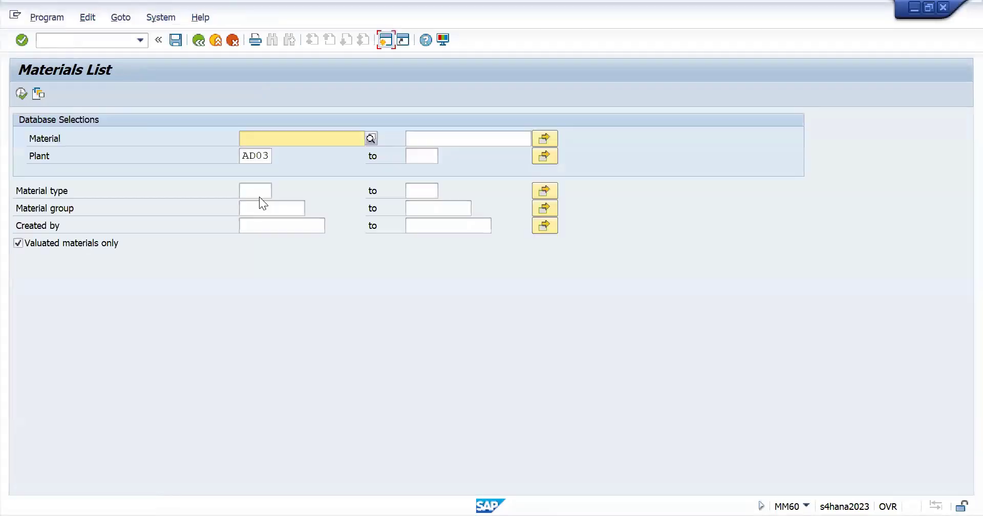
key(F3)
text(mkvz)
key(Return)
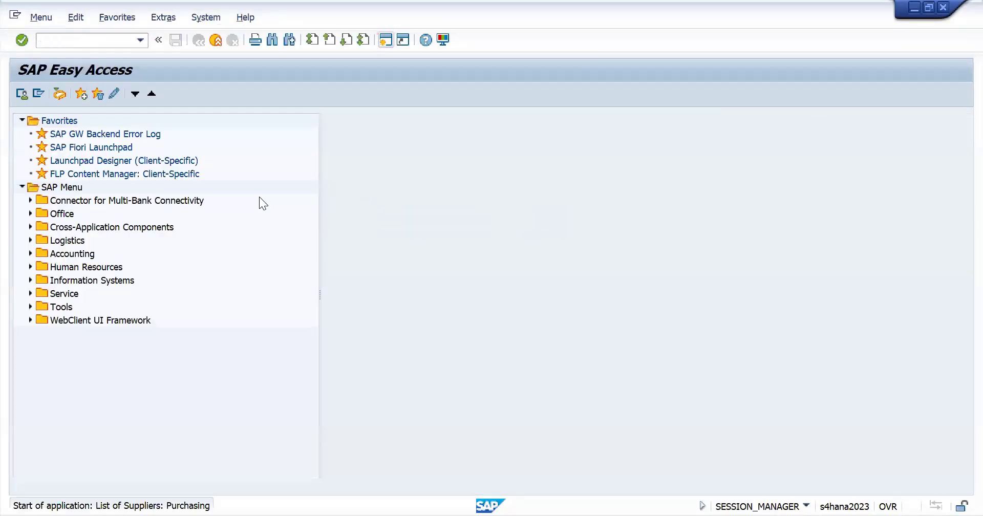
key(Tab)
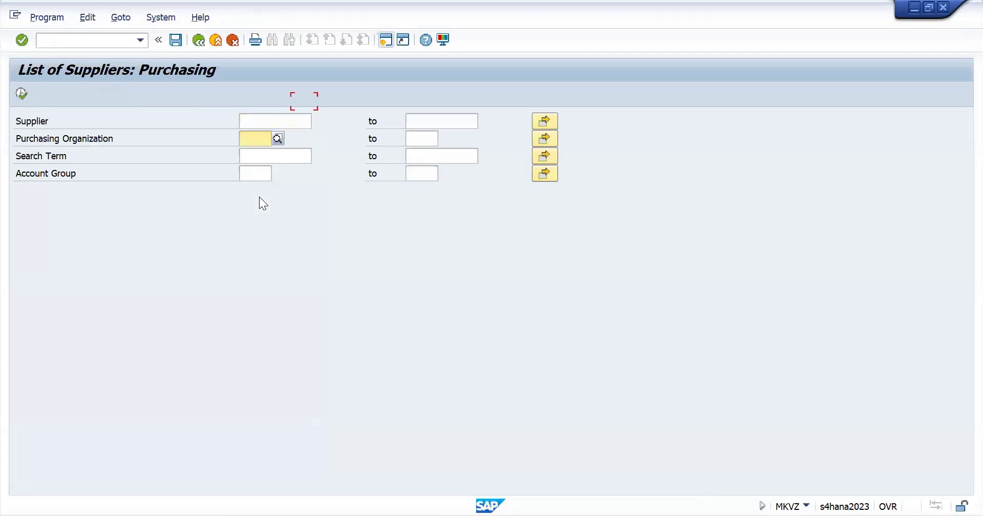
text(AD04)
click(24, 99)
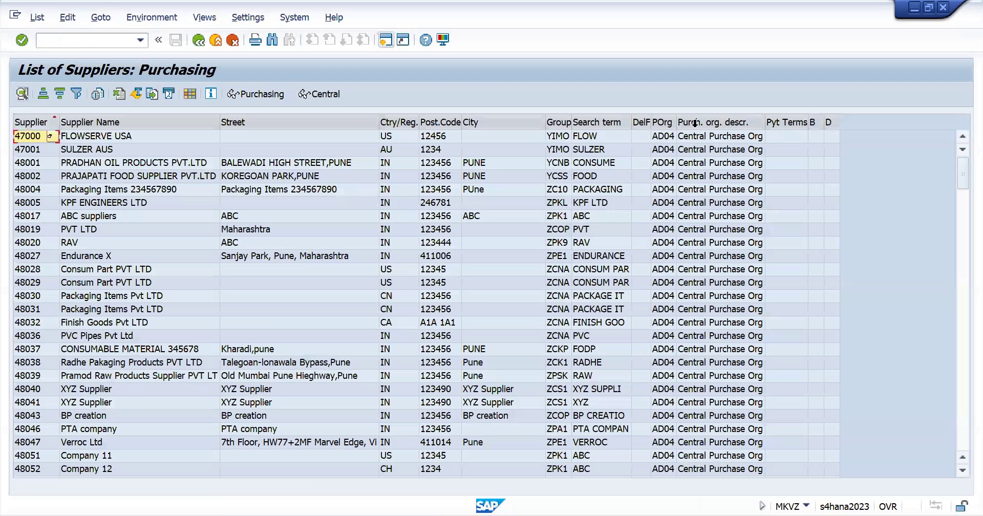
Take the supplier number of the domestic test vendor in satara from the list and enter it in Excel cell F9
drag(963, 174, 963, 334)
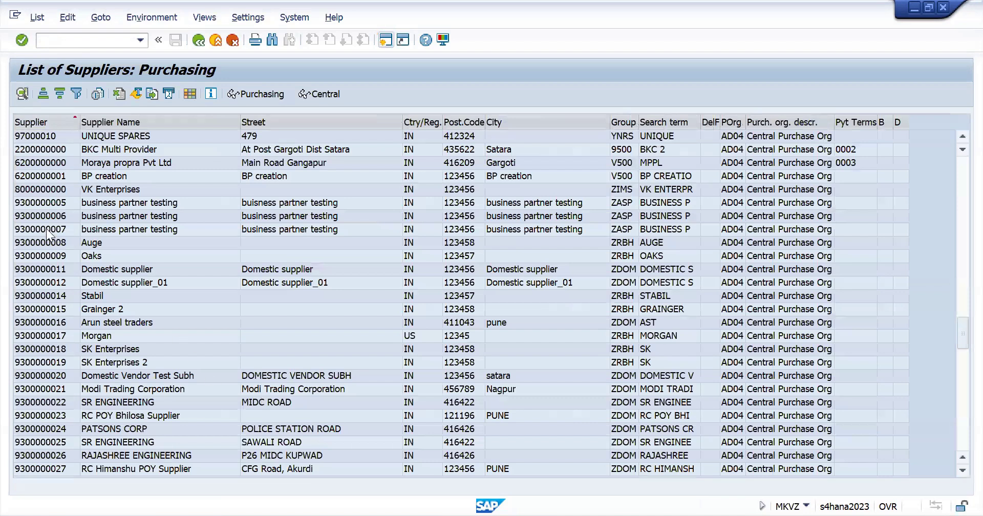
click(33, 376)
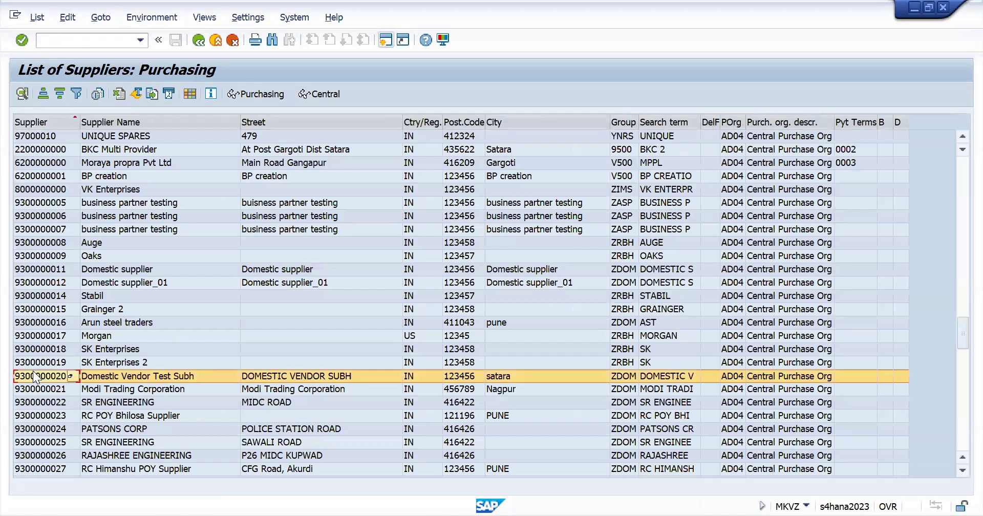
key(alt+Tab)
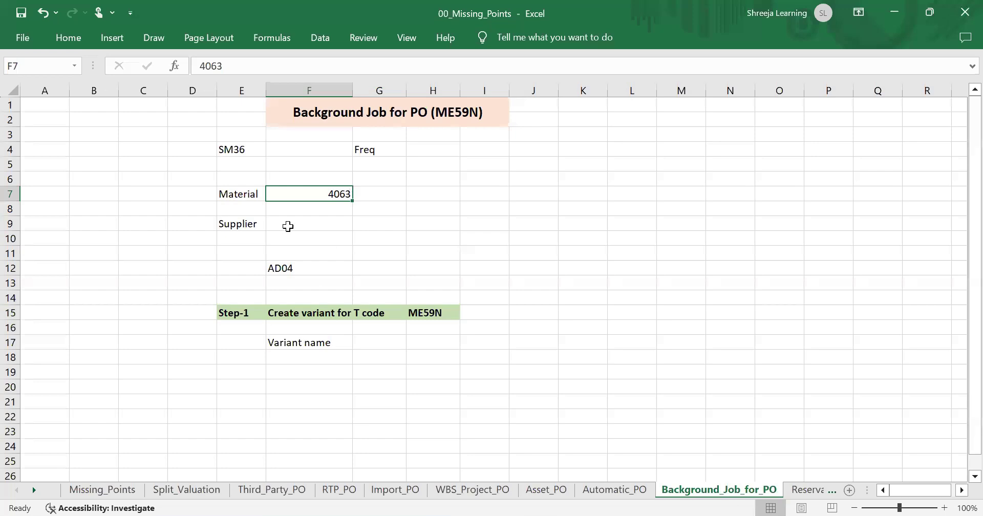
click(288, 226)
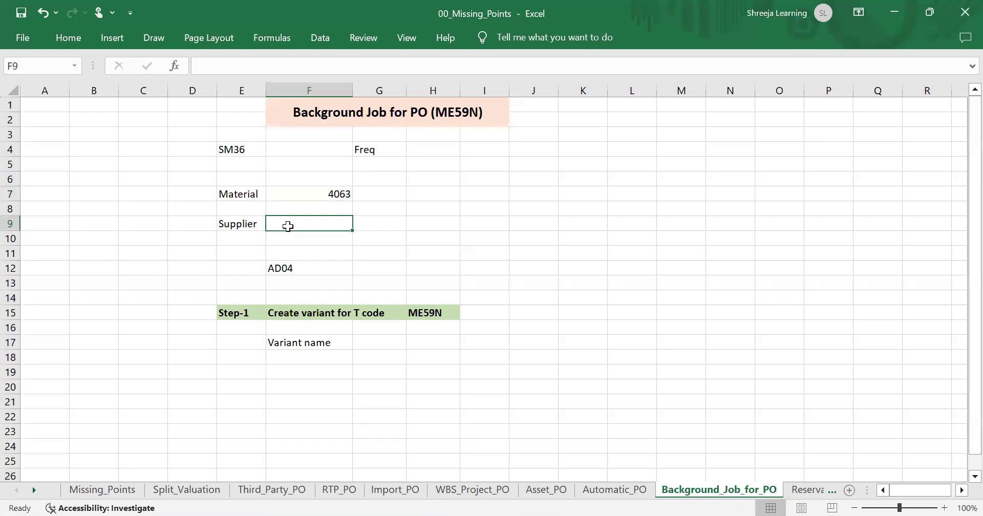
key(ctrl+v)
click(487, 255)
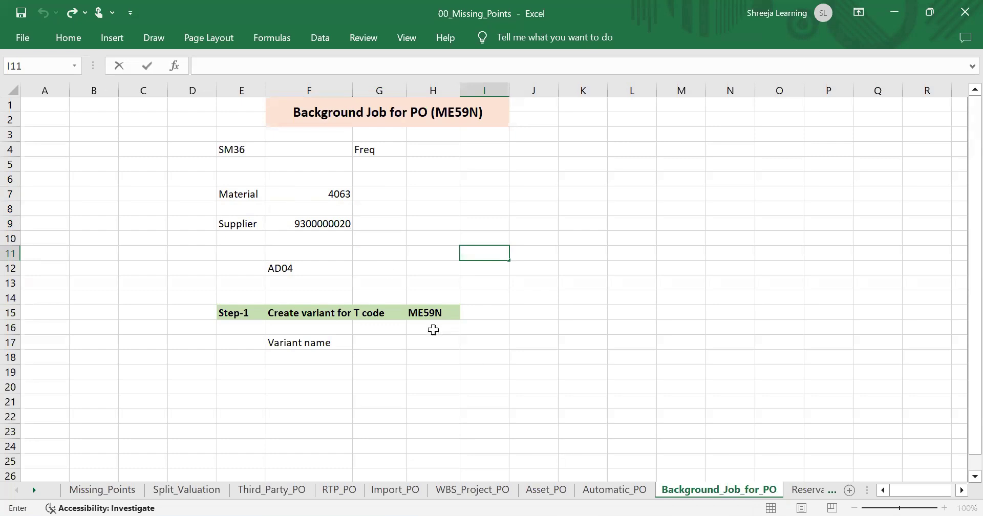
Add the heading Auto PO in G6 and mark the material and supplier rows with X in G7 and G9
key(alt)
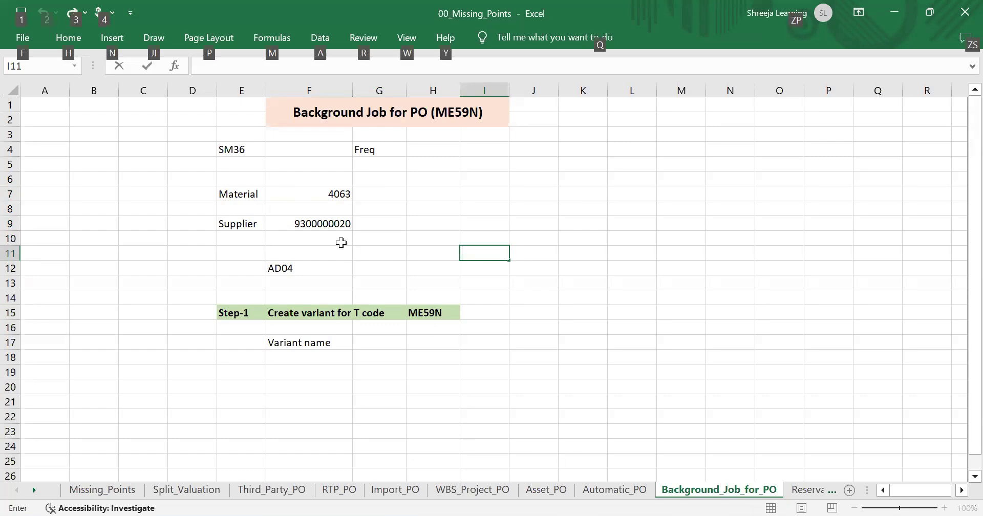
alt+click(384, 175)
text(Au)
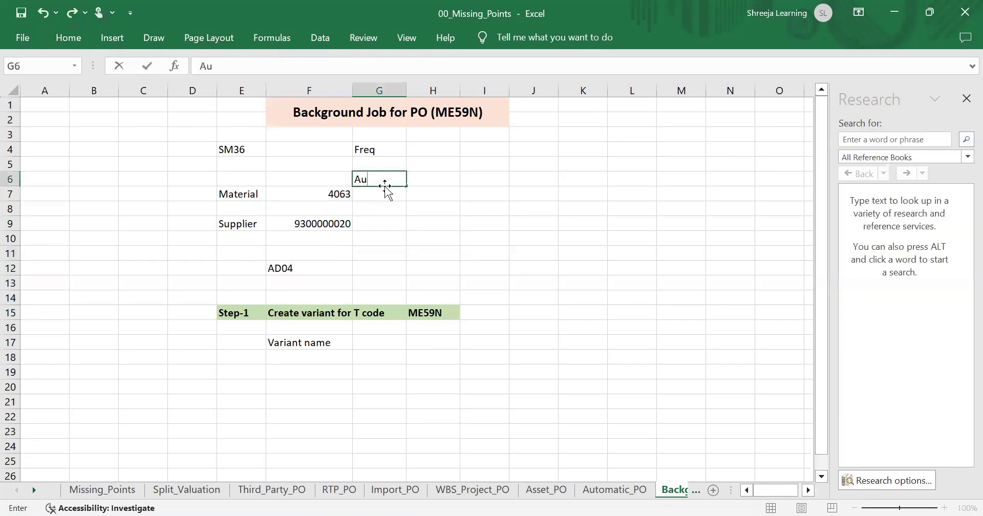
text(to PO)
key(Return)
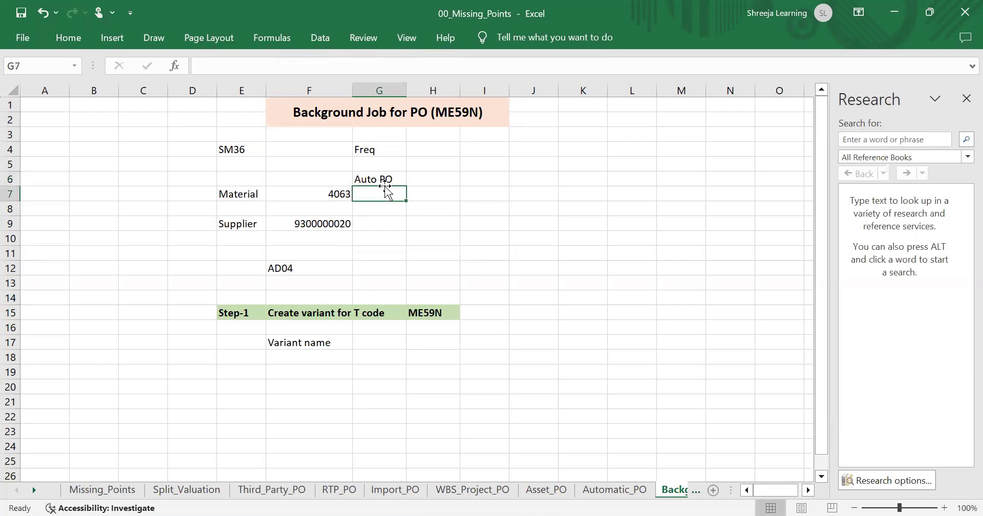
key(ctrl+c)
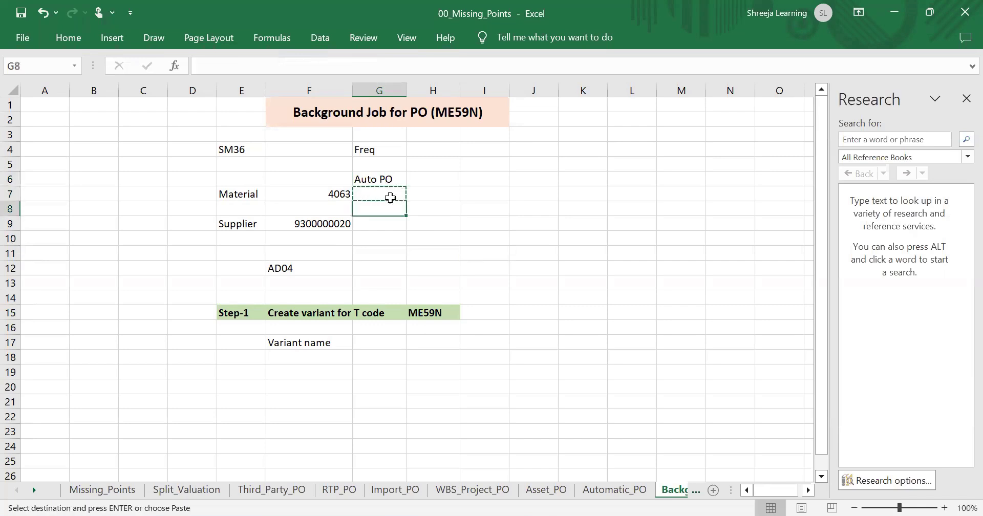
text(X)
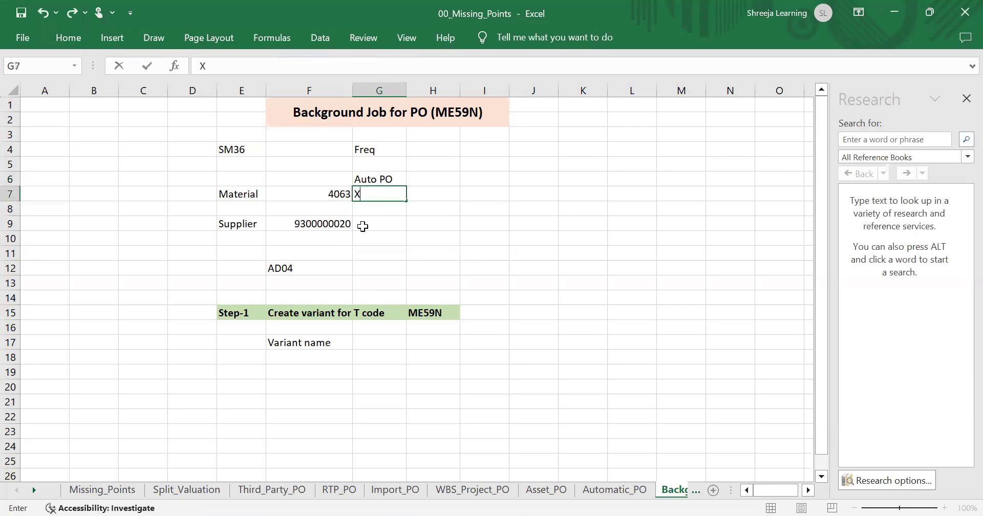
click(366, 225)
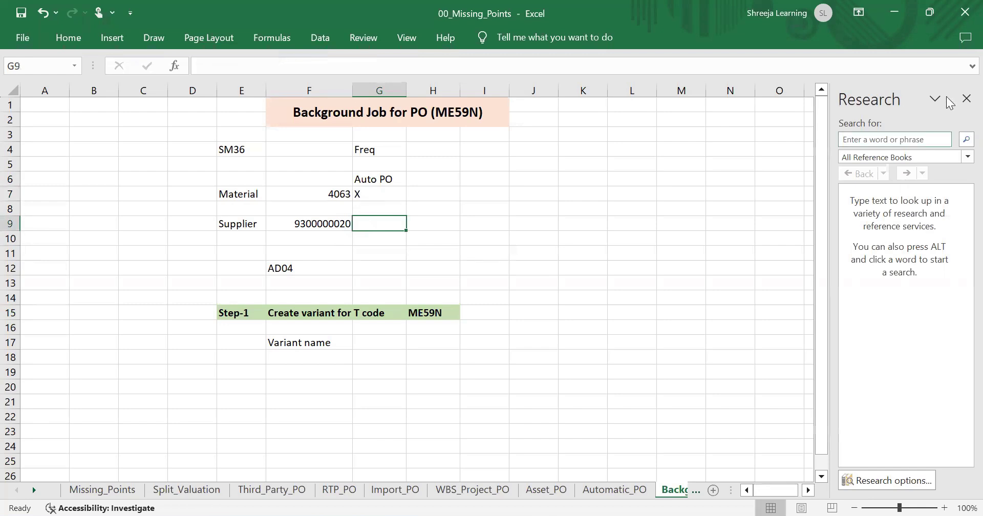
click(966, 98)
text(X)
click(408, 267)
Switch to SAP, replace the supplier list with transaction MM02, and enter material 4063 copied from Excel cell F7
key(alt+Tab)
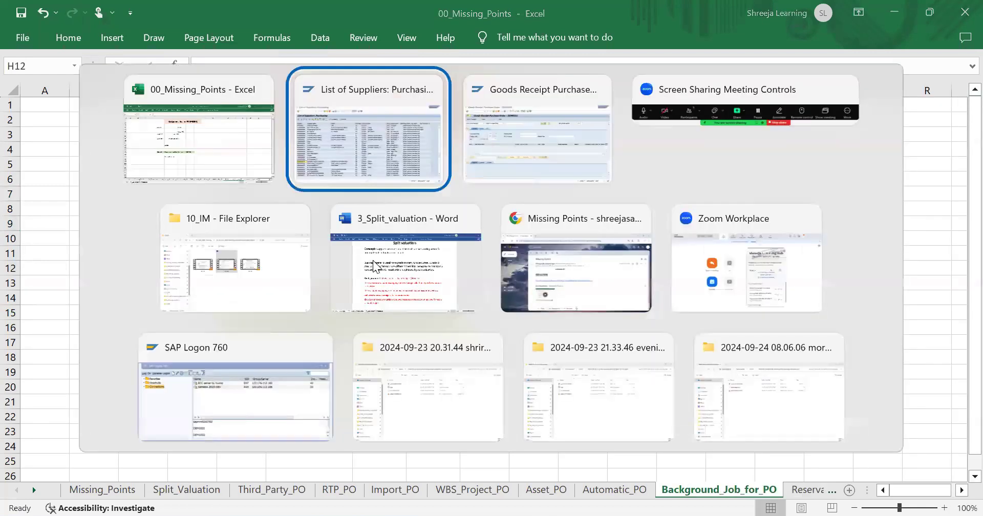
key(F3)
key(F3)
text(mm02)
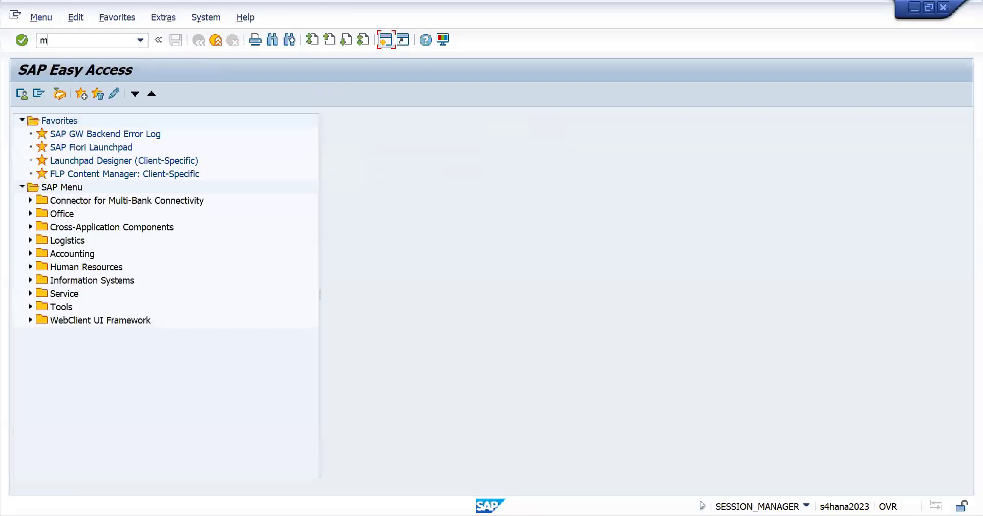
key(Return)
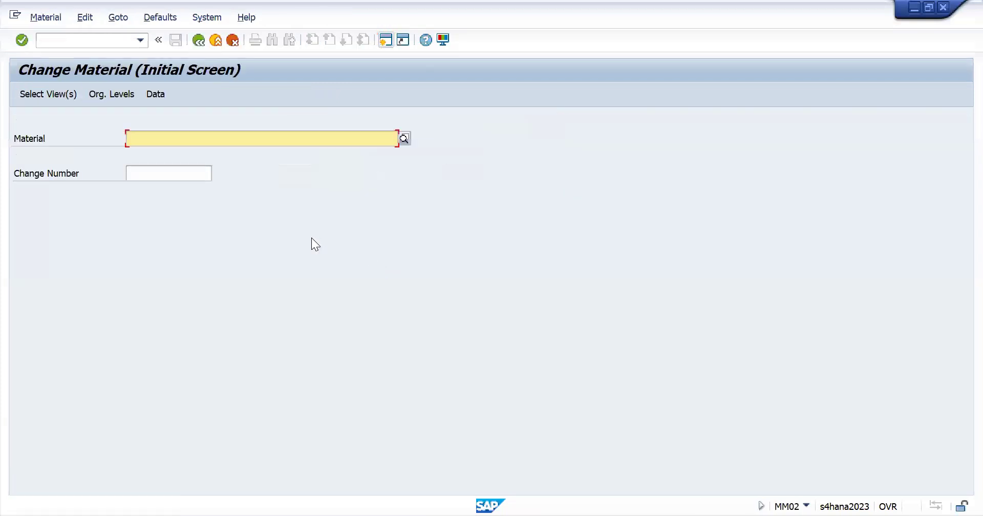
key(alt+Tab)
click(314, 193)
key(ctrl+c)
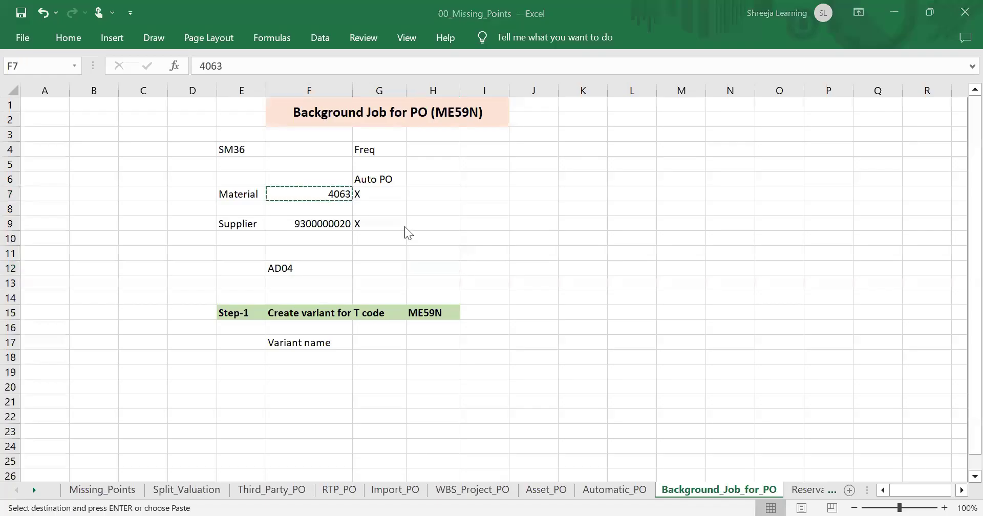
key(alt+Tab)
key(ctrl+v)
Open only the Purchasing view of material 4063, activate the Autom. PO indicator, and save the material
click(43, 92)
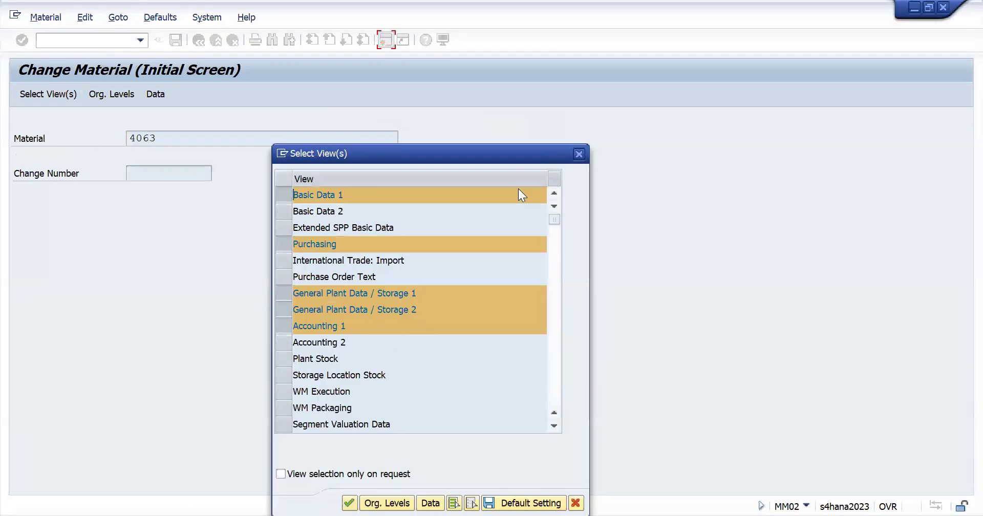
click(471, 503)
click(278, 247)
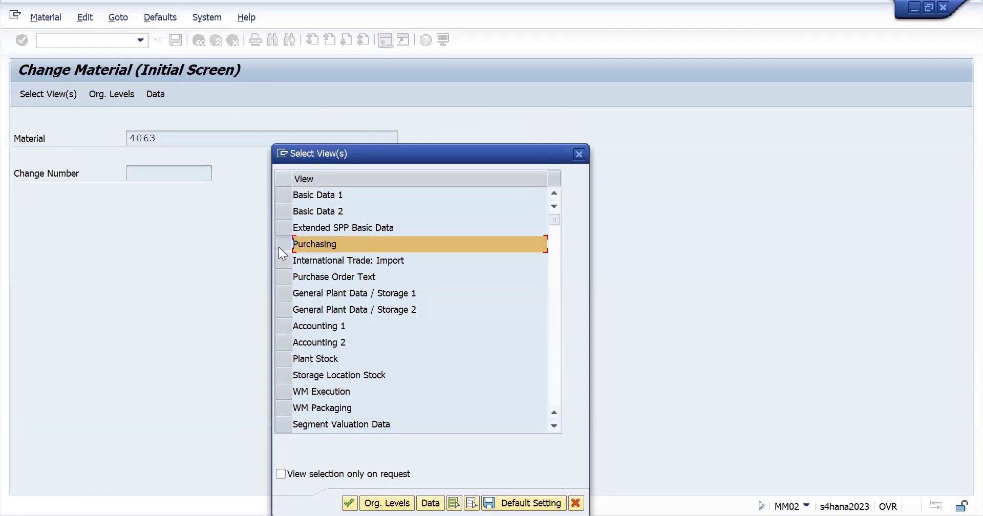
key(Return)
key(Return)
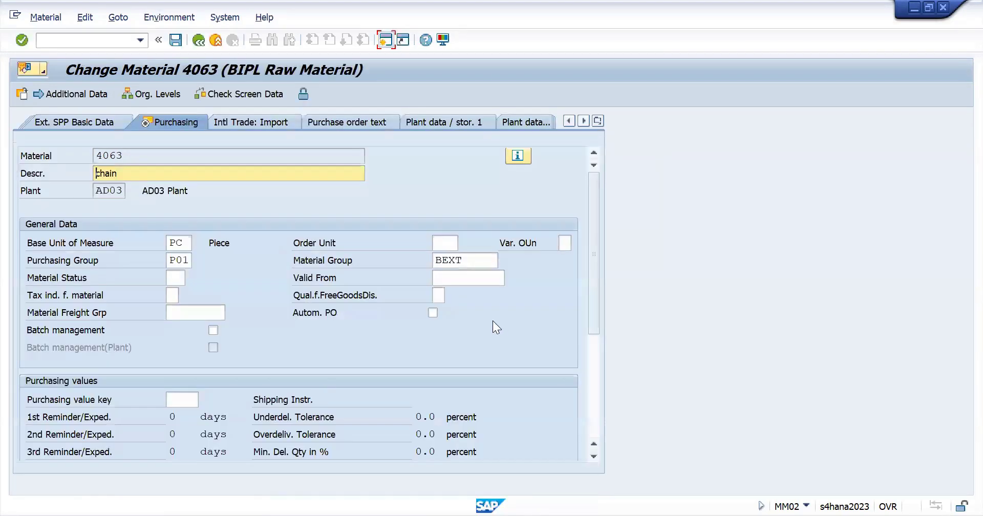
click(434, 313)
key(ctrl+s)
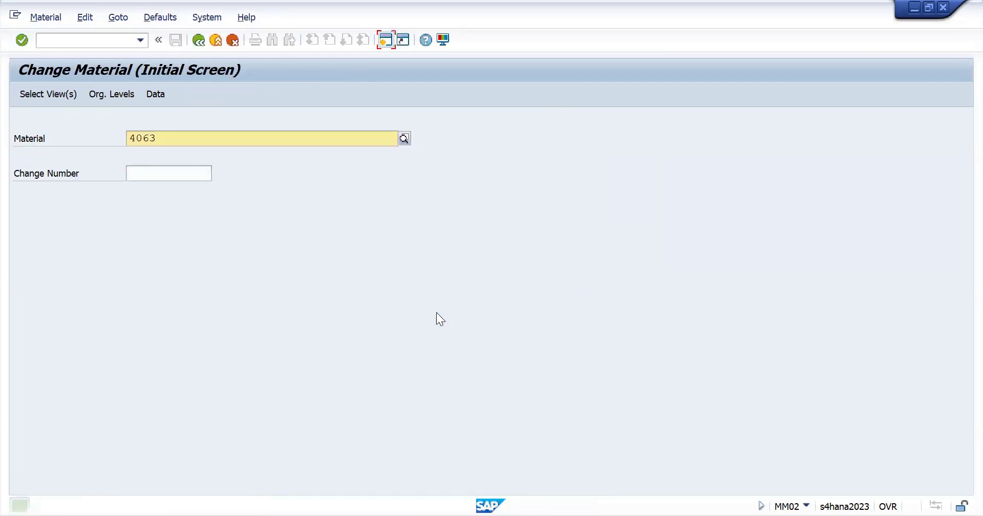
Start transaction BP and open the business partner whose supplier number is in Excel cell F9
key(F3)
text(bp)
key(Return)
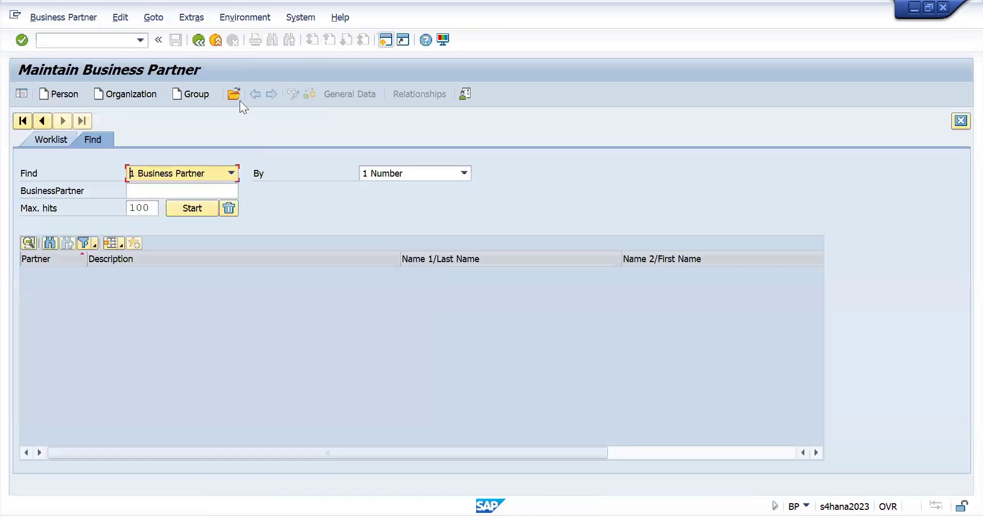
click(238, 99)
key(alt+Tab)
click(314, 226)
key(ctrl+c)
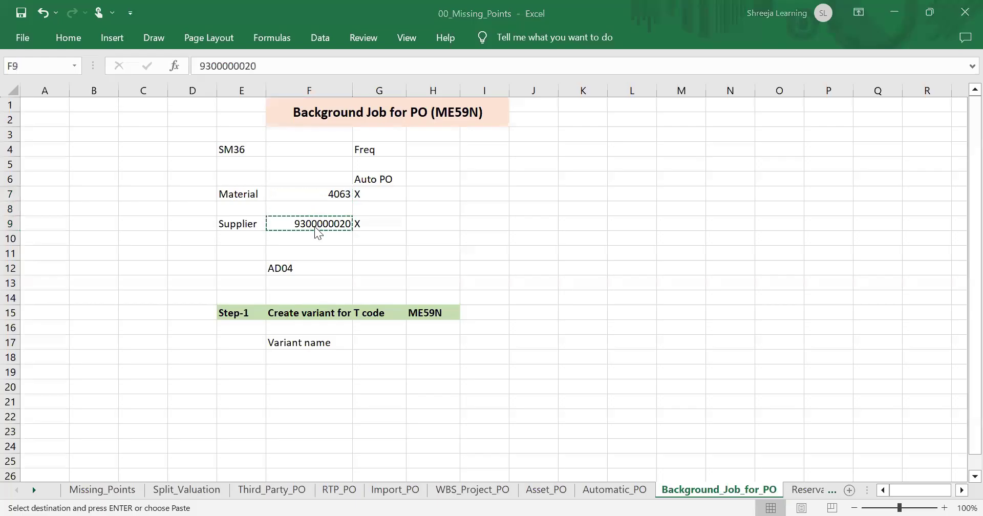
key(alt+Tab)
key(ctrl+v)
key(Return)
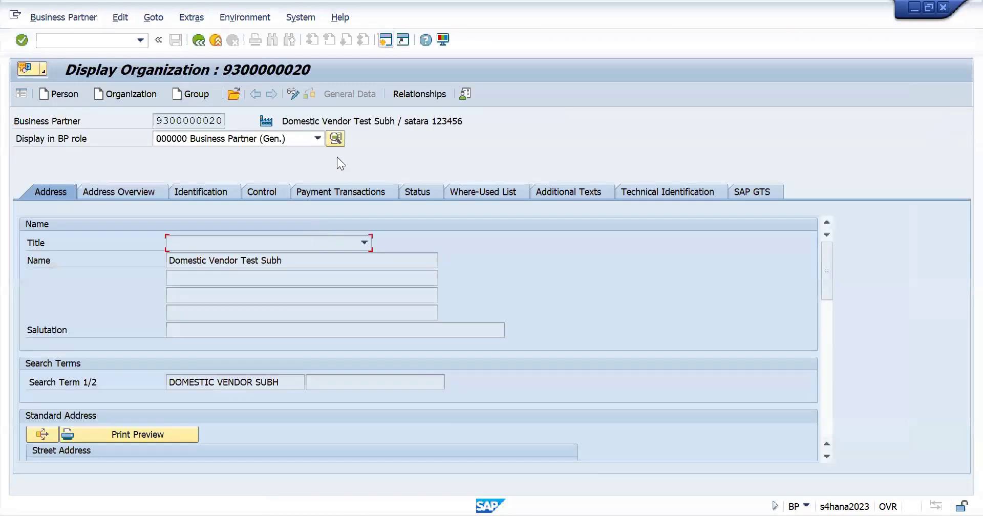
Check the Automatic Purchase Order setting in the AD04 purchasing data of role FLVN01 Vendor, and cancel editing
click(287, 139)
click(204, 229)
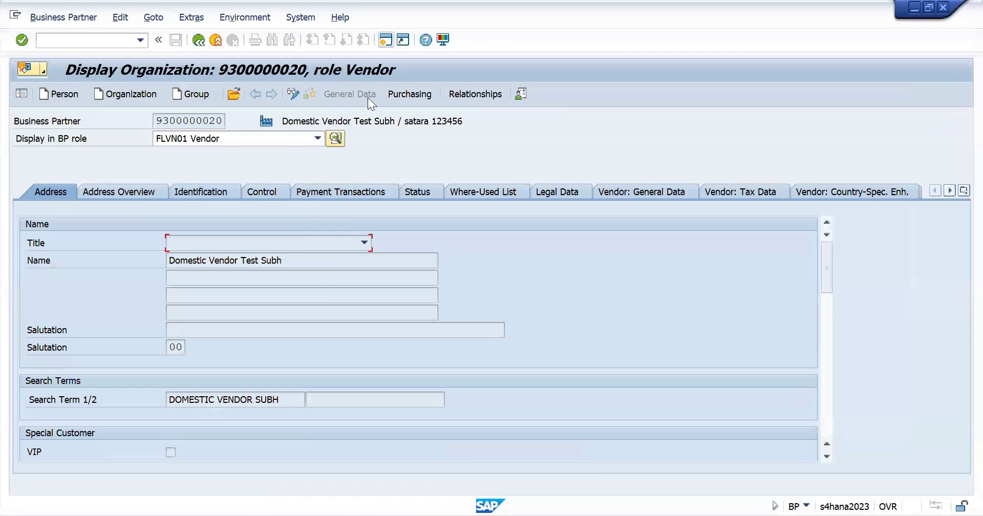
click(409, 99)
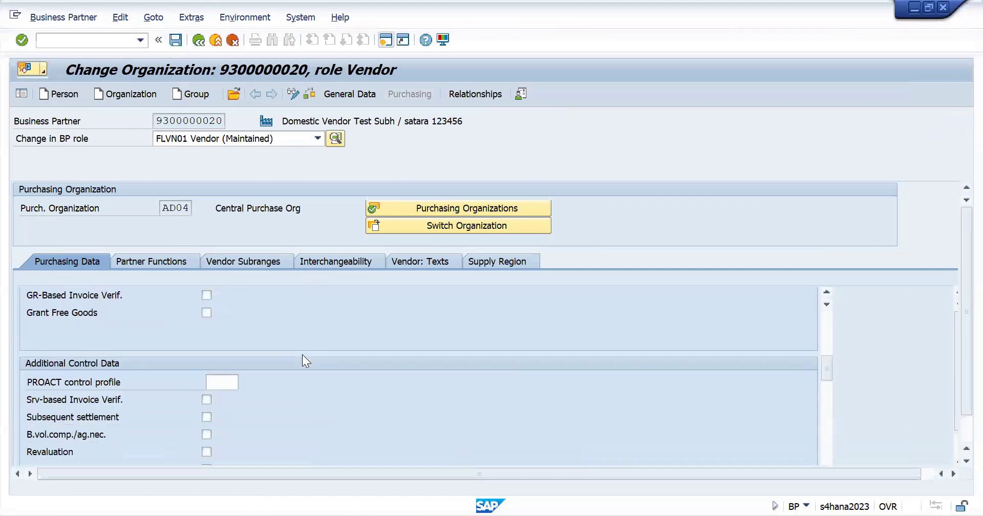
scroll(302, 355, down, 5)
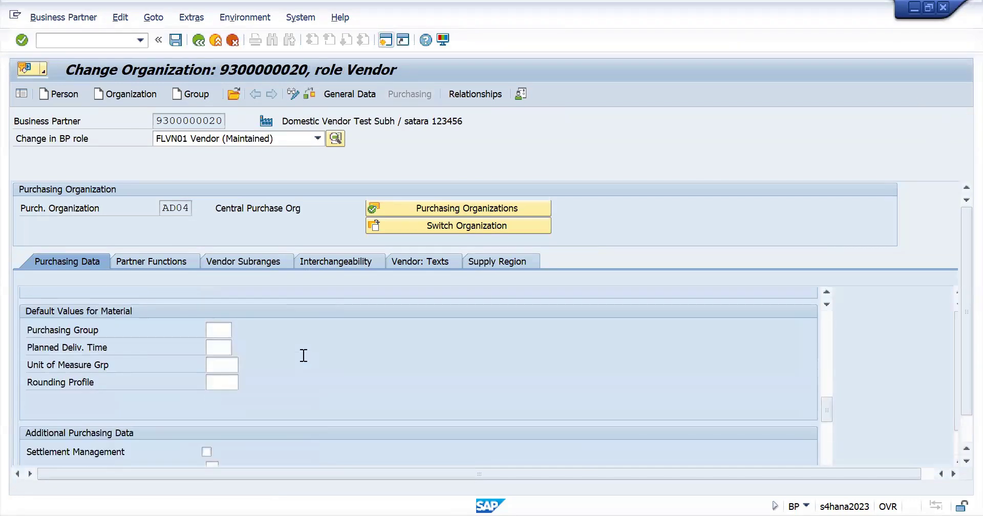
scroll(304, 356, down, 3)
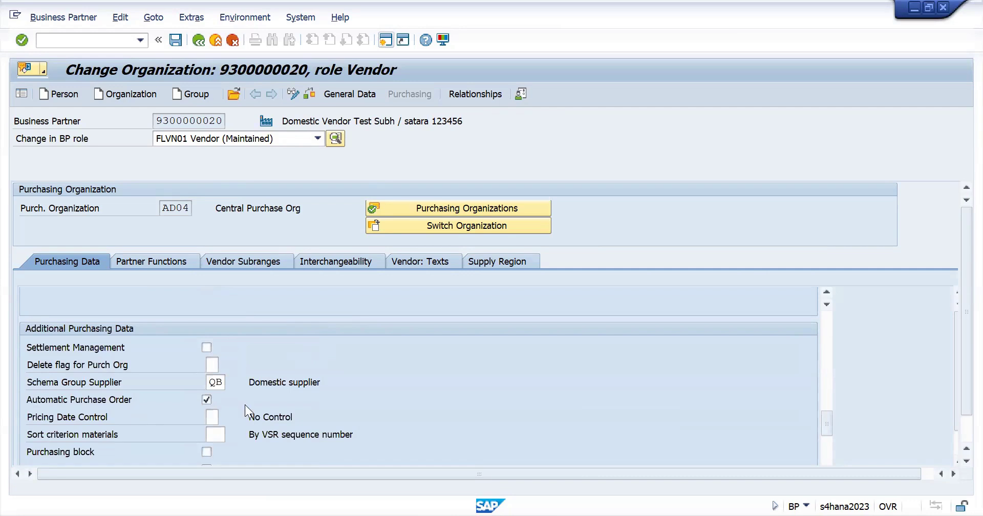
key(F12)
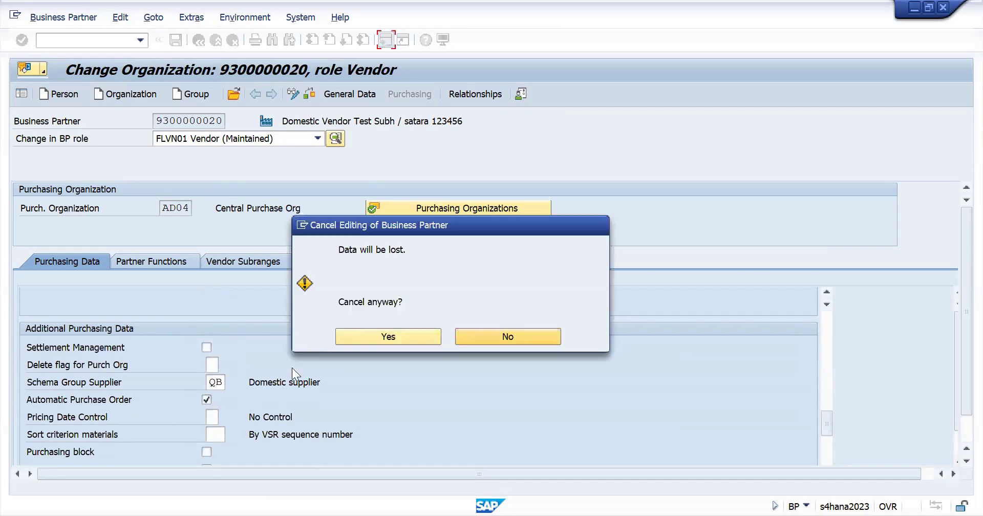
click(373, 340)
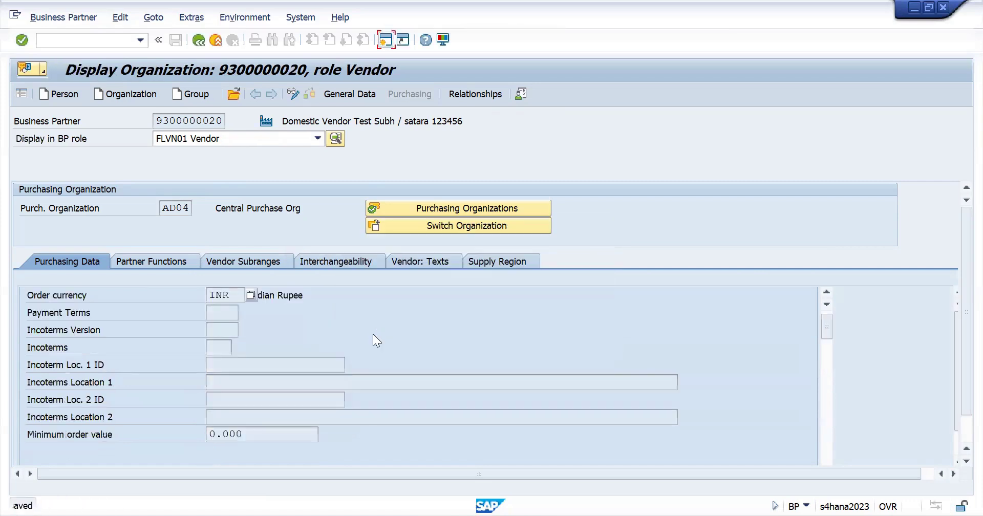
Leave the business partner and start ME11 for a standard info record with Bharat Petroleum, material 4063, purchasing organization AD04 and plant AD03
click(82, 45)
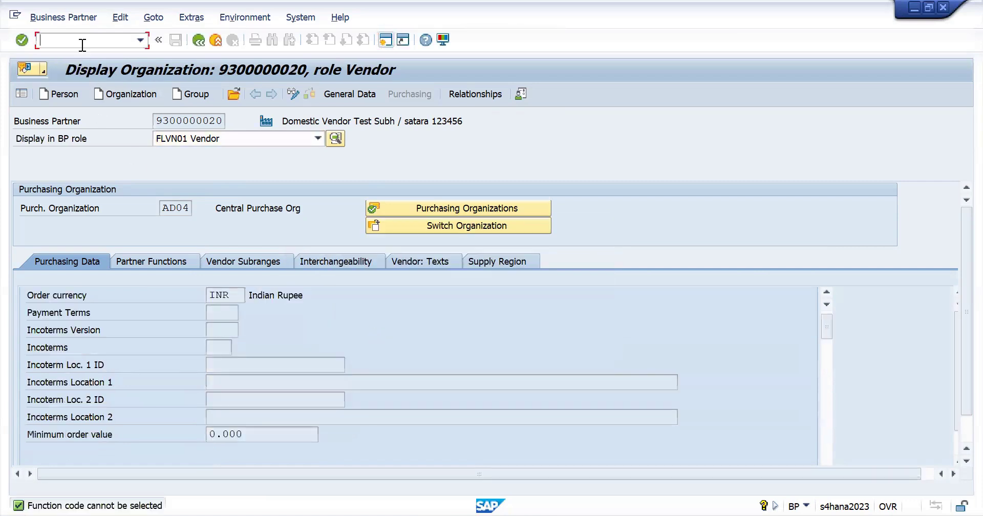
text(/n)
key(Return)
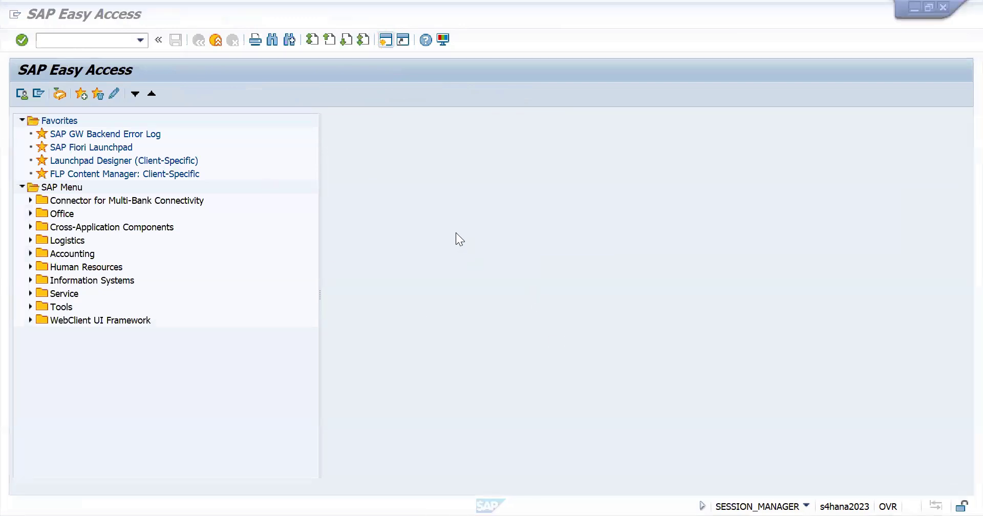
click(84, 45)
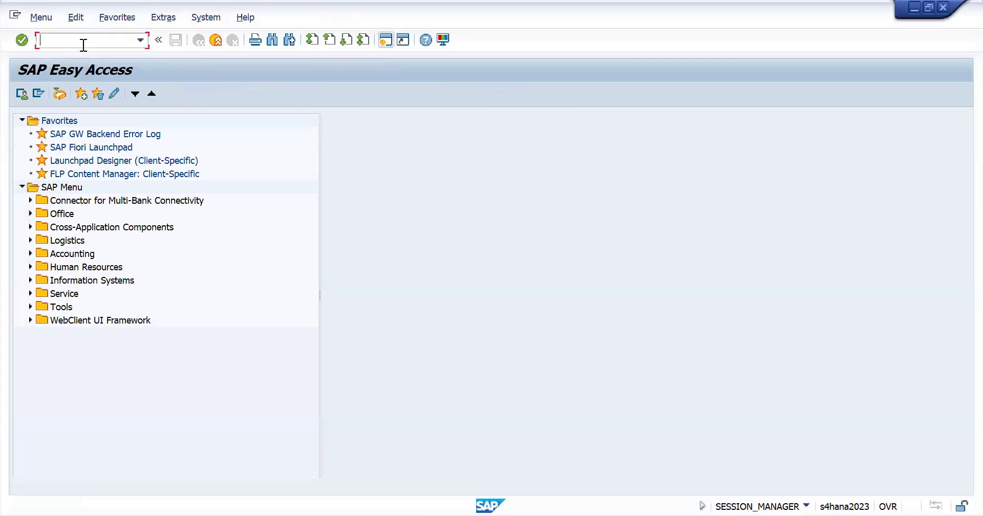
text(me11)
key(Return)
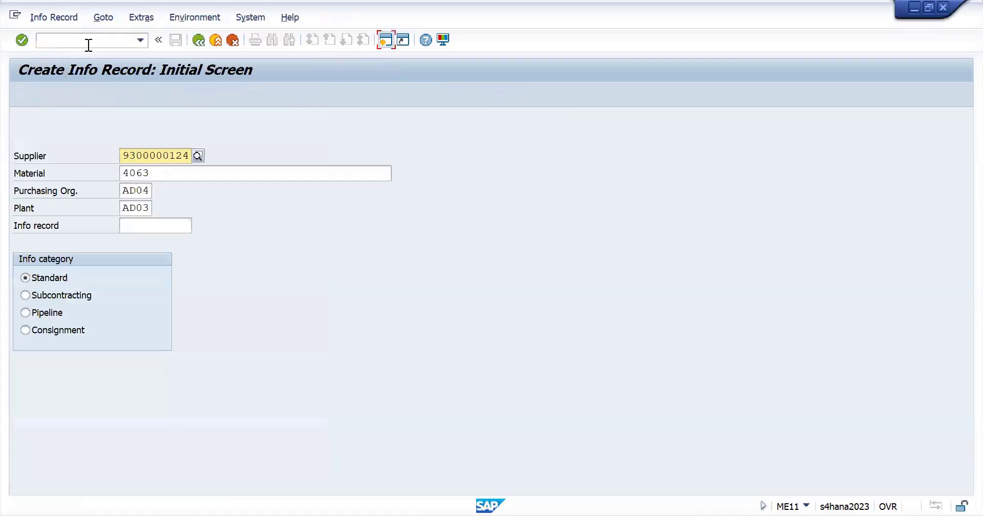
key(alt+Tab)
key(alt+Tab)
key(Return)
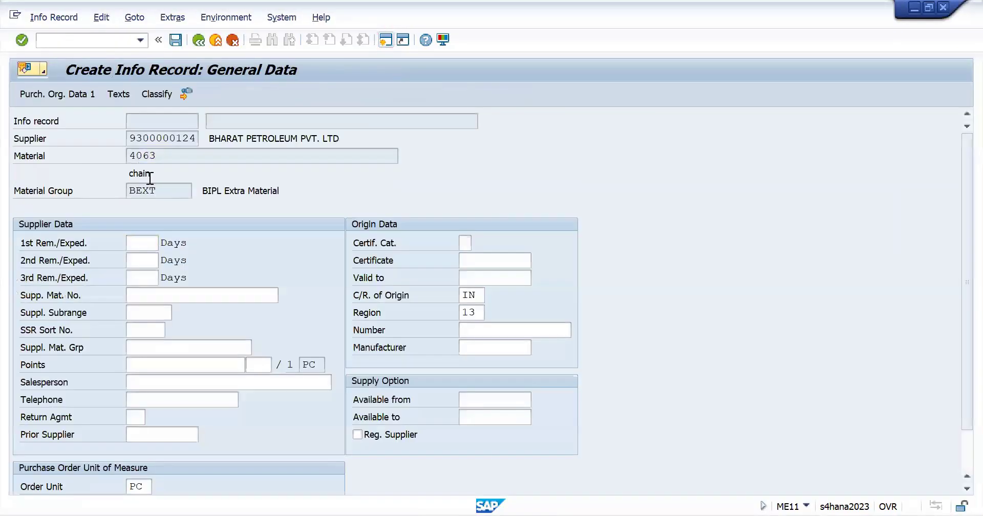
Fill in the info record's purchasing organization data, including the value 100, and save the record
key(Return)
key(BackSpace)
key(Down)
key(Return)
key(Return)
text(100)
key(Return)
key(Down)
key(Return)
key(Return)
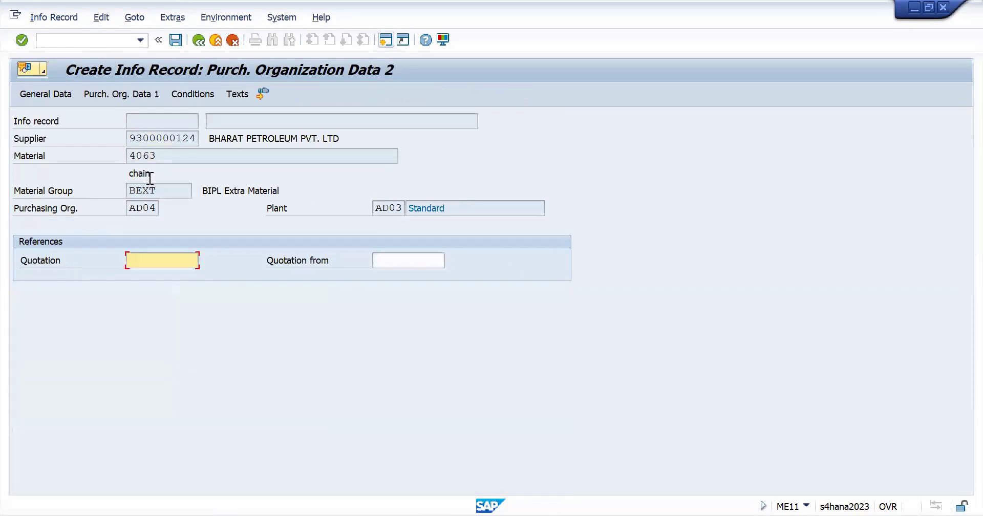
key(Return)
key(Return)
key(Return)
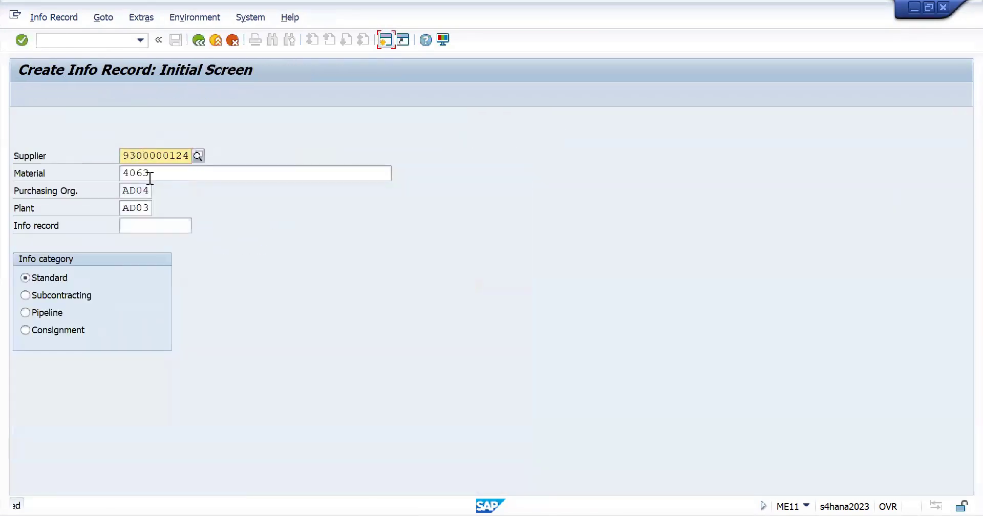
Leave info record creation and open the source list in ME01 for material 4063 at plant AD03
key(F3)
text(m)
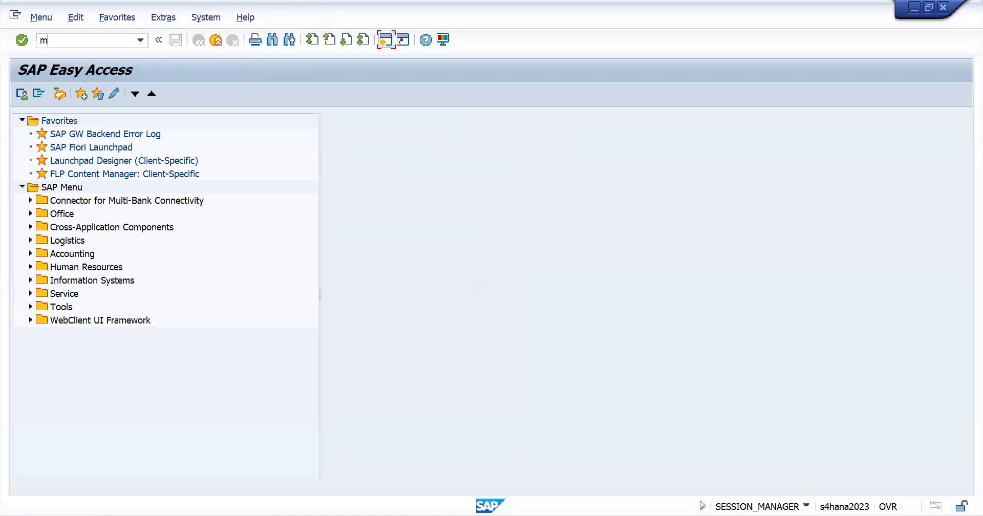
text(e01)
key(Return)
key(Return)
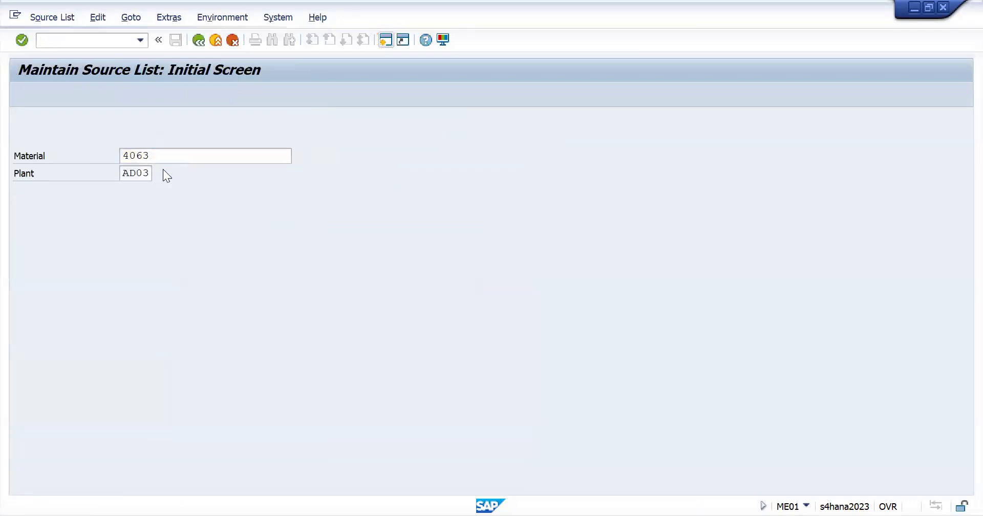
Set the validity of the first source list record from 11.09.2024 to 09.11.2024
key(Down)
key(Return)
key(Tab)
key(Down)
key(Return)
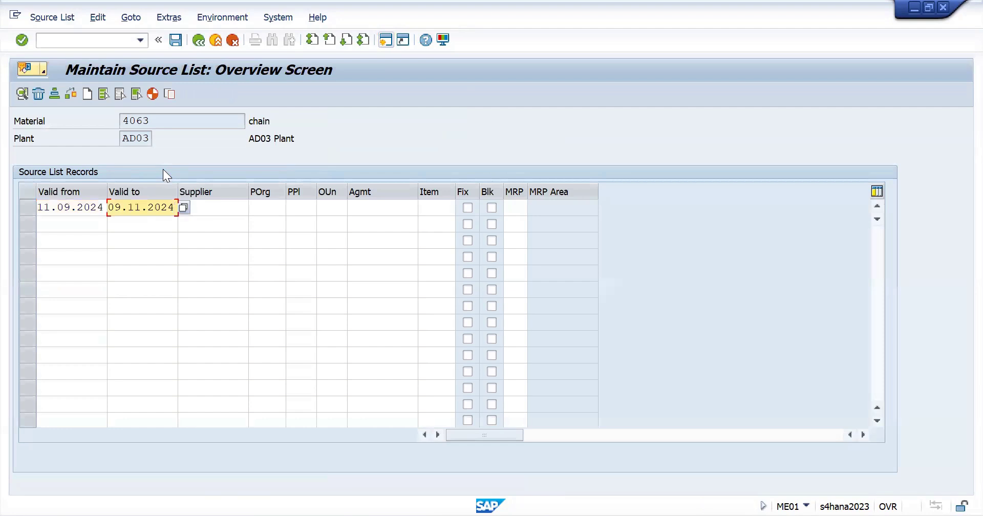
Enter the supplier number copied from Excel cell F9 and purchasing organization AD04 in the source list record
click(223, 207)
key(alt+Tab)
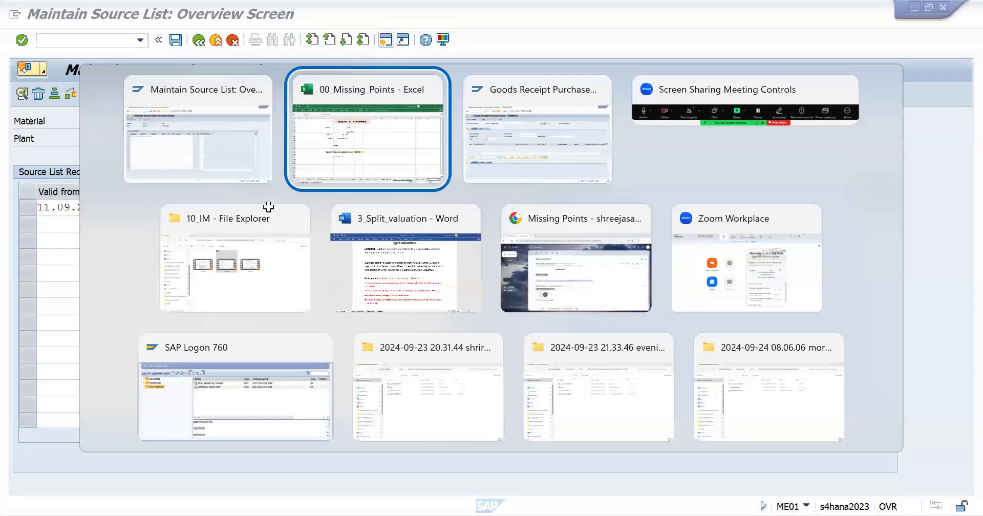
key(alt+Tab)
key(ctrl+v)
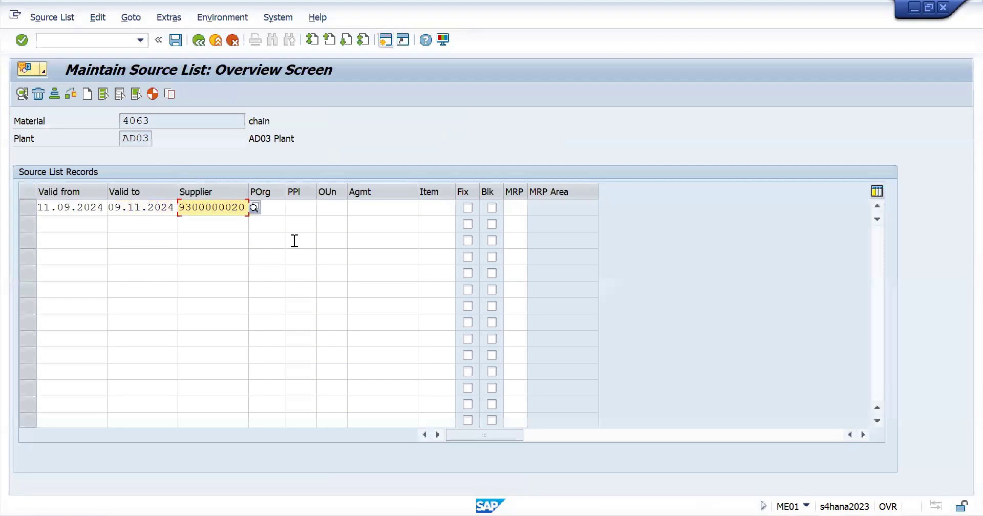
key(Tab)
key(Down)
key(Return)
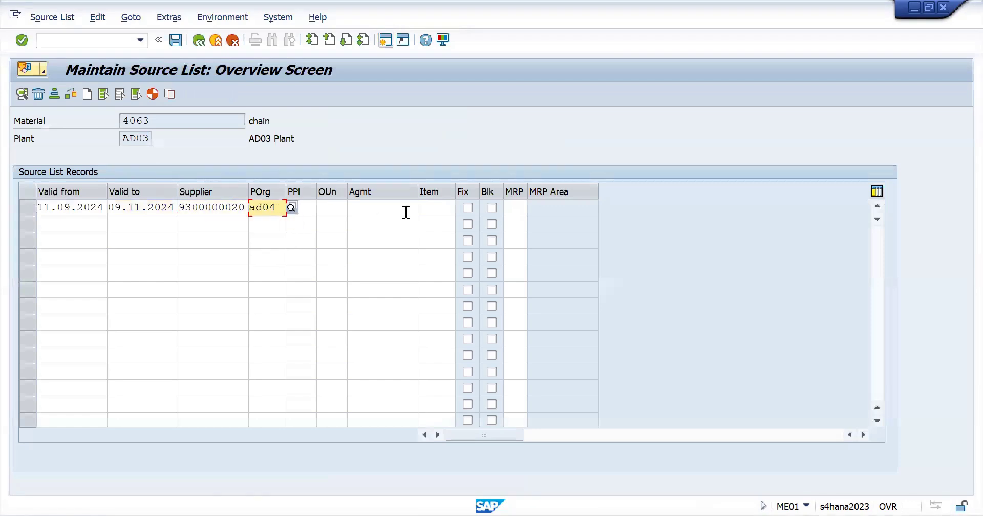
Mark the source list record as the fixed source and validate the entry
click(468, 208)
click(364, 245)
key(Return)
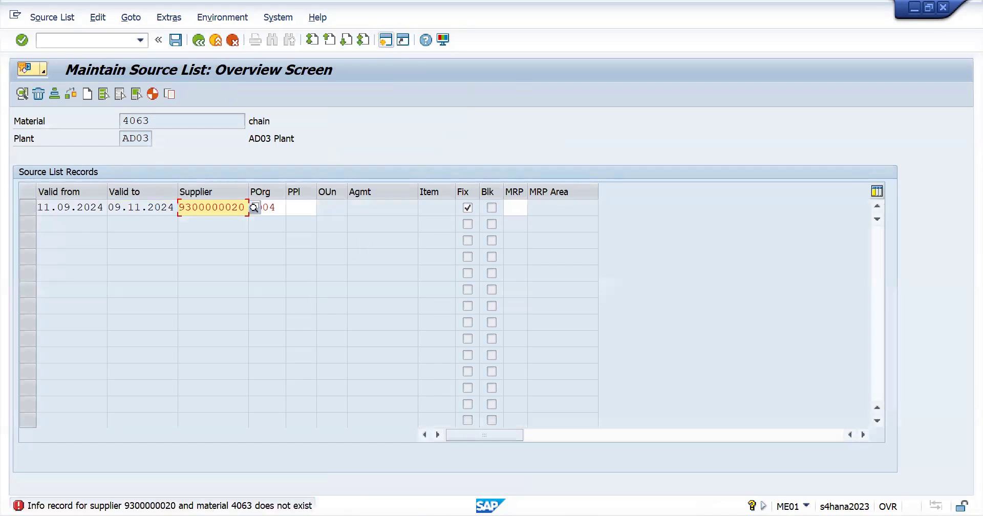
click(280, 209)
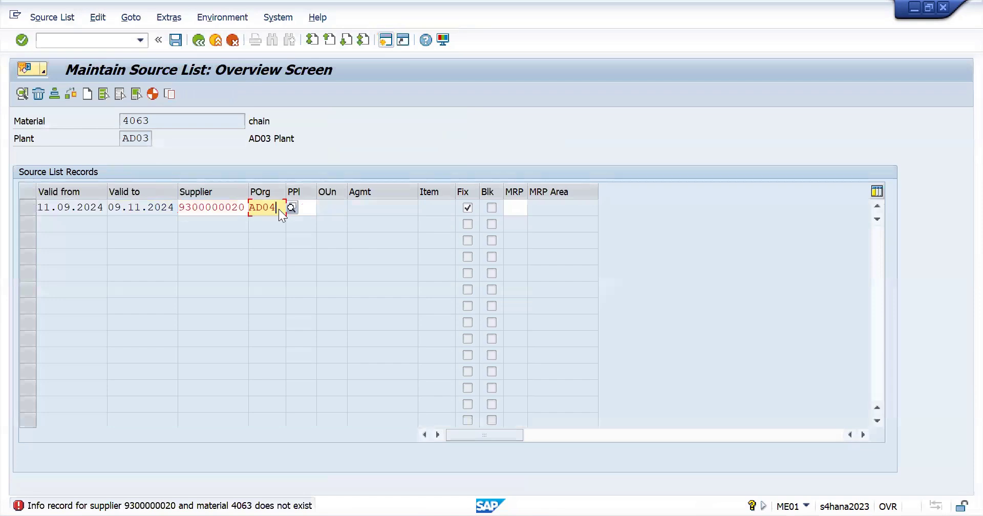
Review the supplier in the Excel sheet, switch to the SAP goods receipt window, and return it to the Easy Access screen
key(alt+Tab)
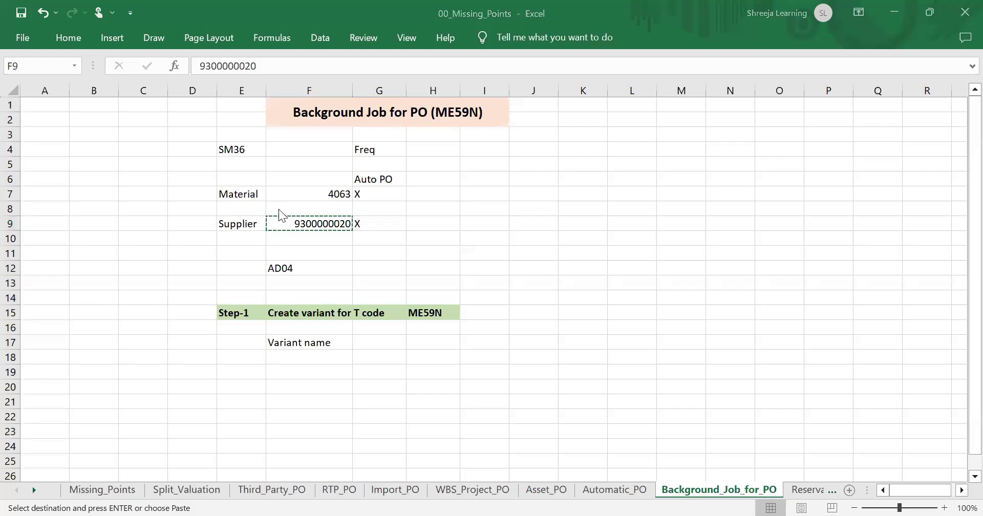
key(alt+Tab)
key(alt+Tab)
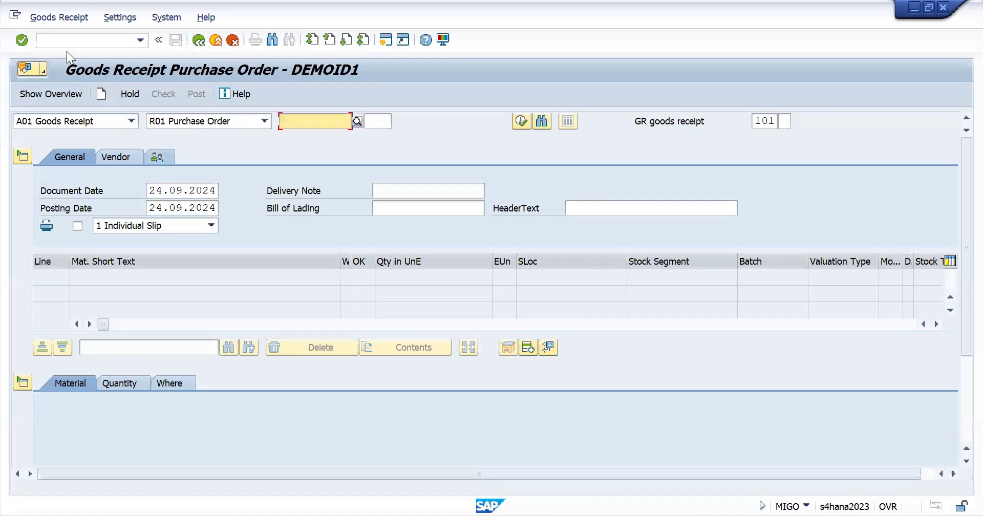
click(67, 44)
text(/n)
key(Return)
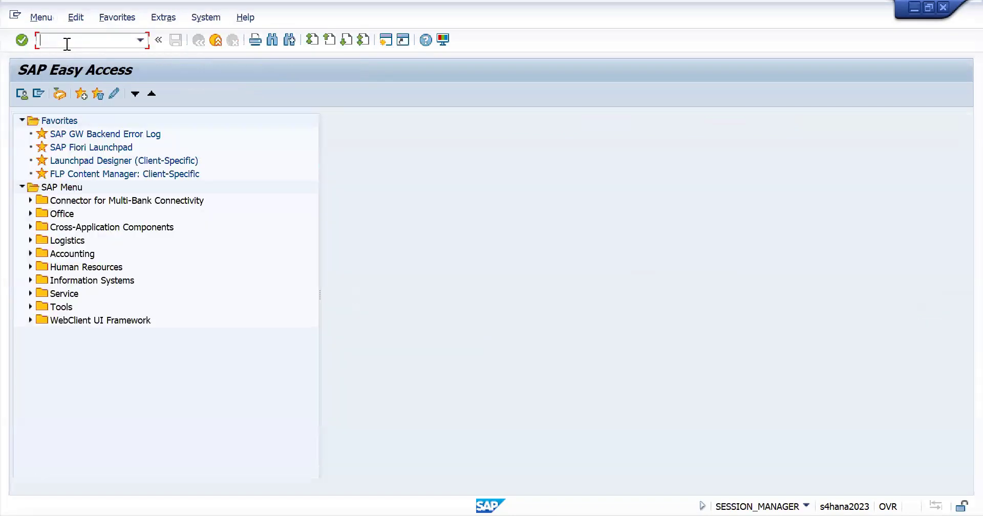
Start creating an info record with transaction ME11 for material 4063, using the supplier number copied from Excel cell F9
key(Return)
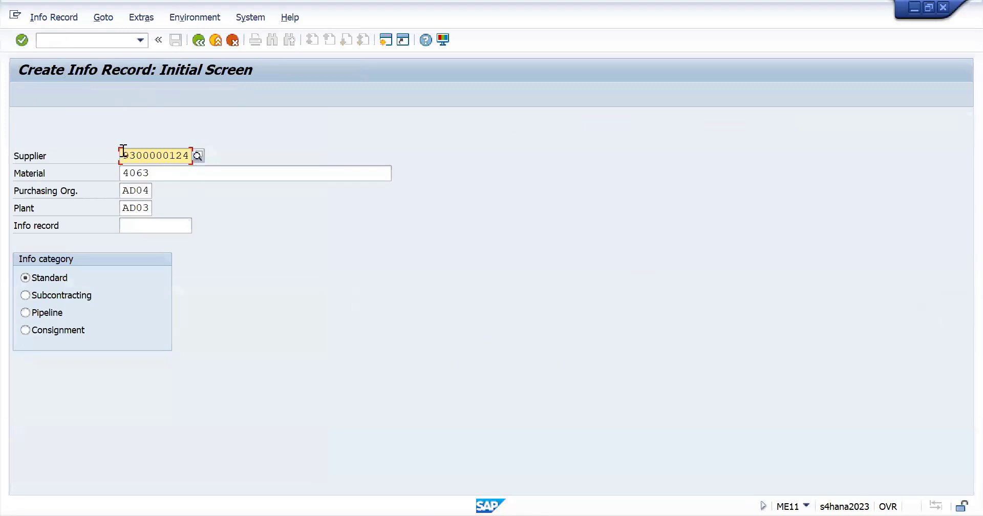
key(alt+Tab)
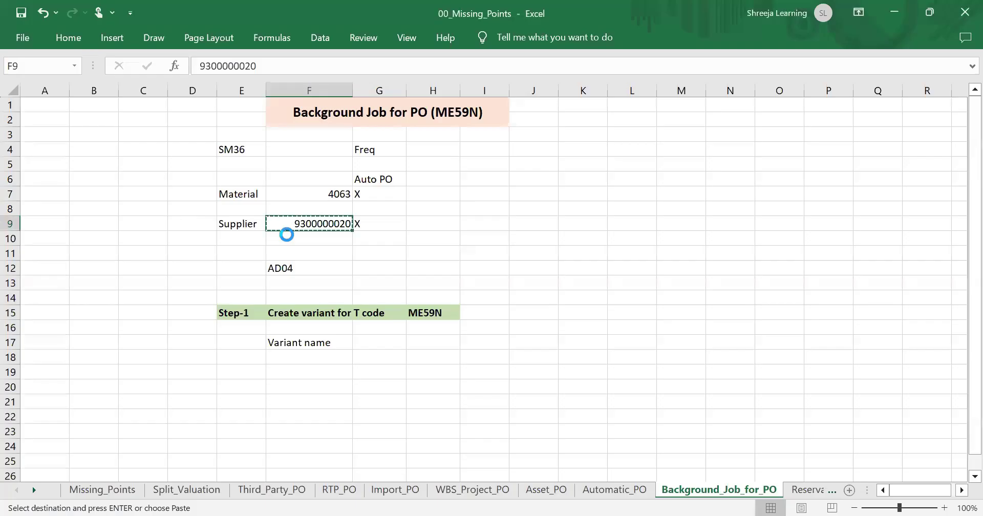
key(alt+Tab)
key(ctrl+v)
key(Return)
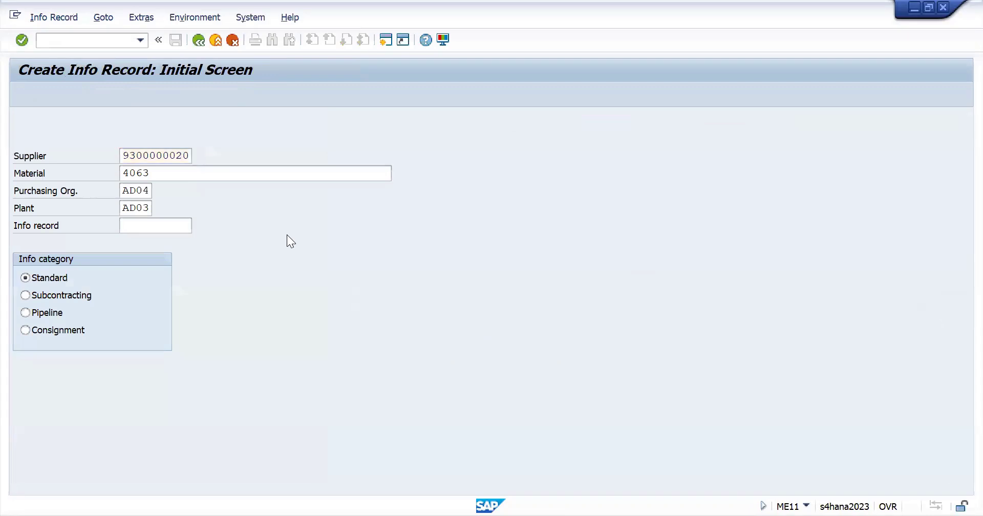
key(Return)
Enter standard quantity 10000, net price 100 INR and planned delivery time 1 day, and save the info record
text(10000)
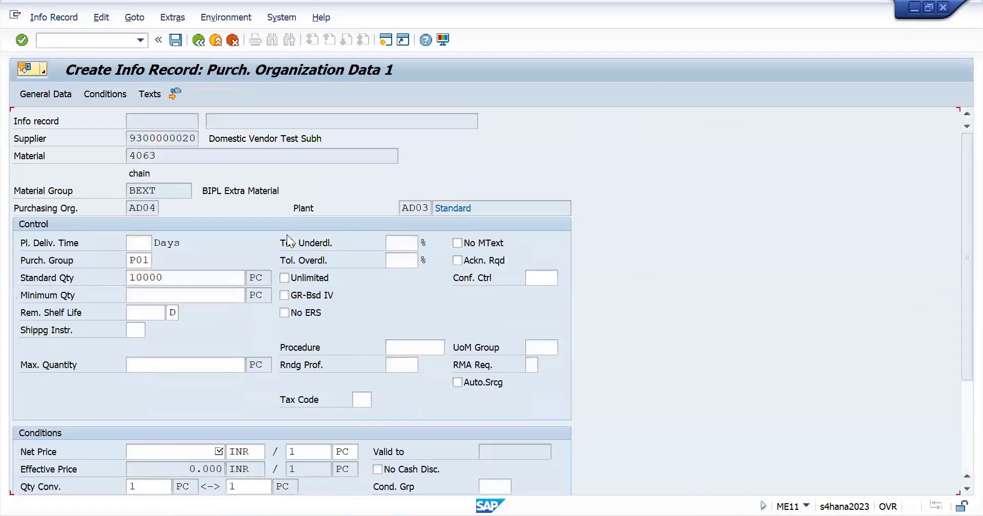
key(Return)
text(100)
key(Return)
text(1)
key(Return)
key(Return)
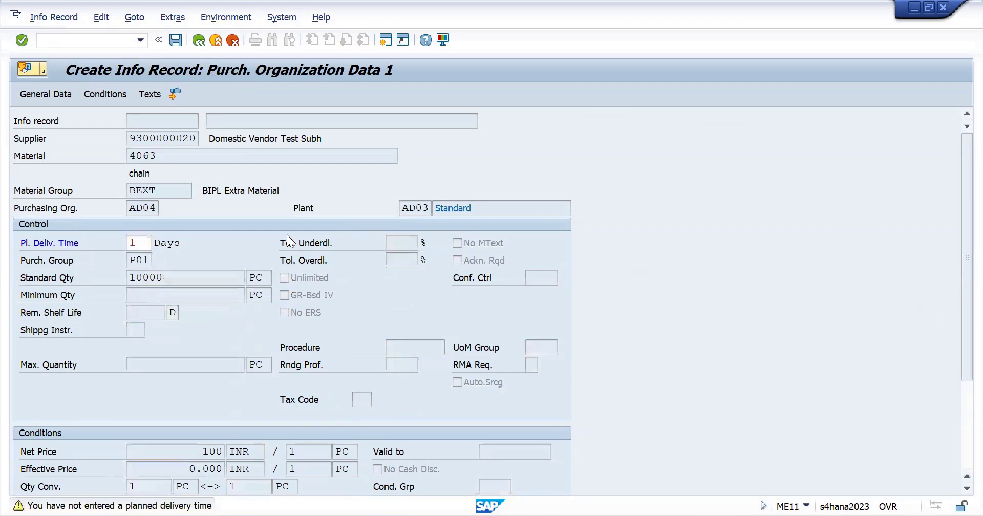
key(Return)
key(Return)
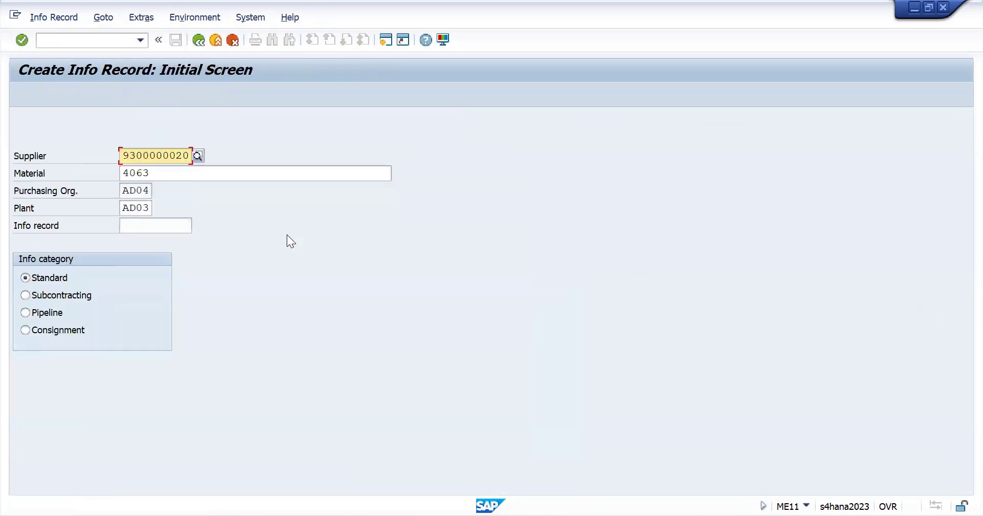
Return to the source list of material 4063 in plant AD03 and reopen it without the pending record
key(alt+Tab)
key(Tab)
key(Return)
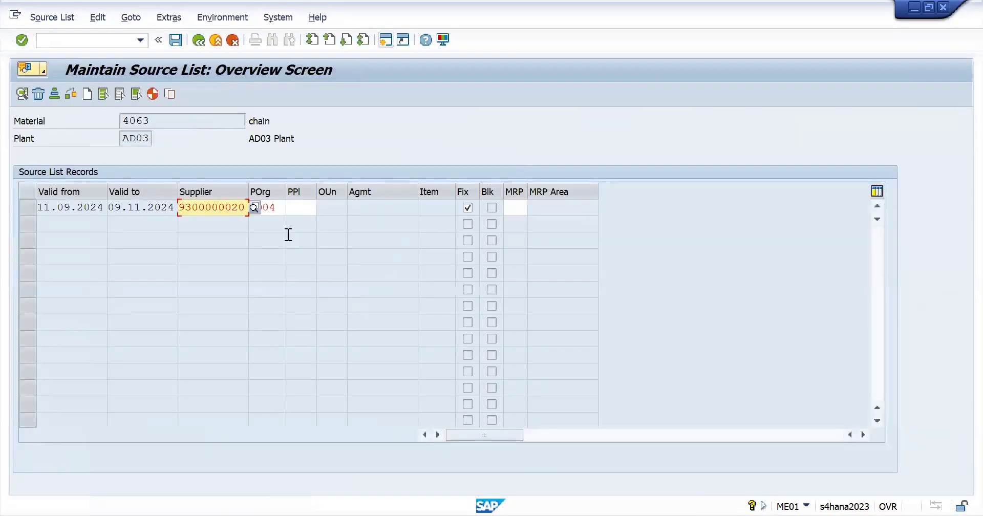
key(Return)
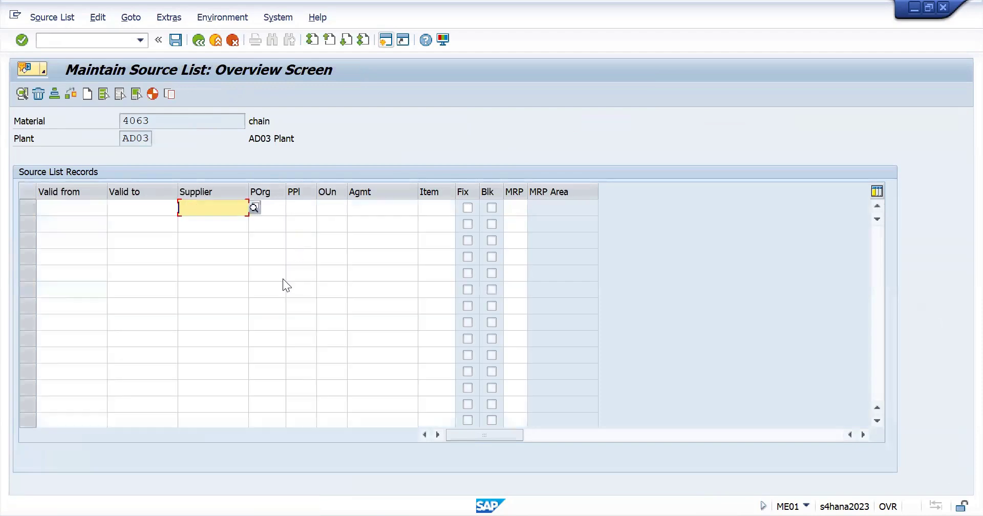
Enter the first source list record's validity again, from 11.09.2024 to 09.11.2024
click(71, 205)
key(F3)
key(Return)
key(Down)
key(Tab)
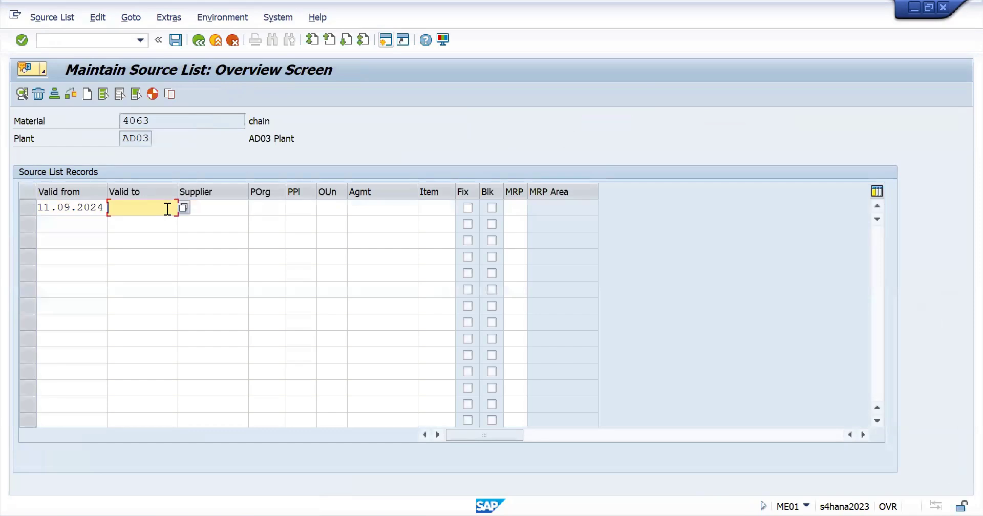
key(Down)
key(Tab)
Enter the supplier number and purchasing organization AD04 in the source list record and mark it as the fixed source
key(Down)
key(Tab)
text(ad04)
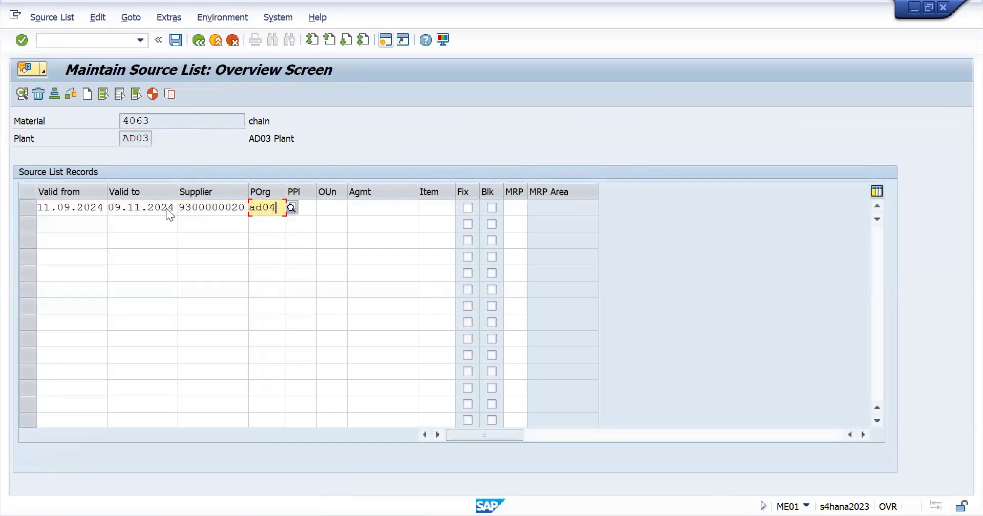
click(468, 208)
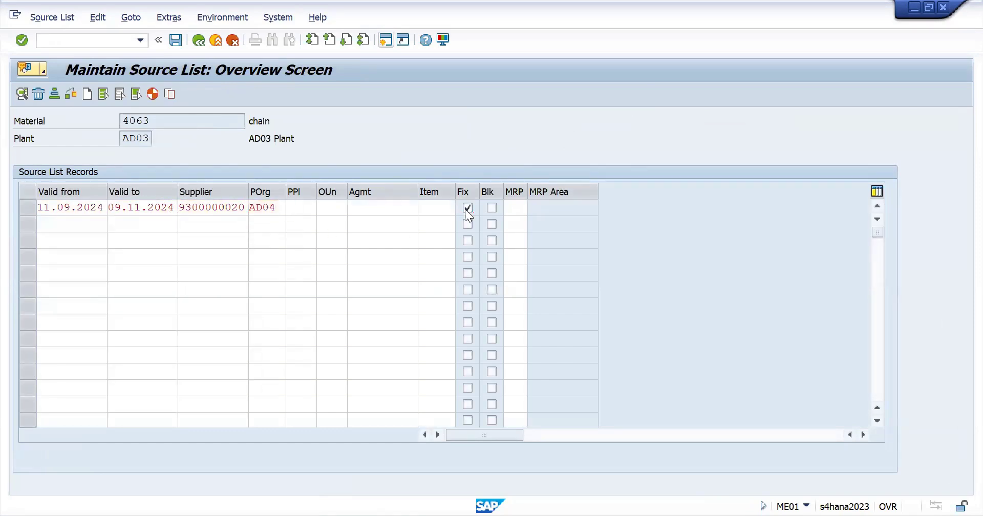
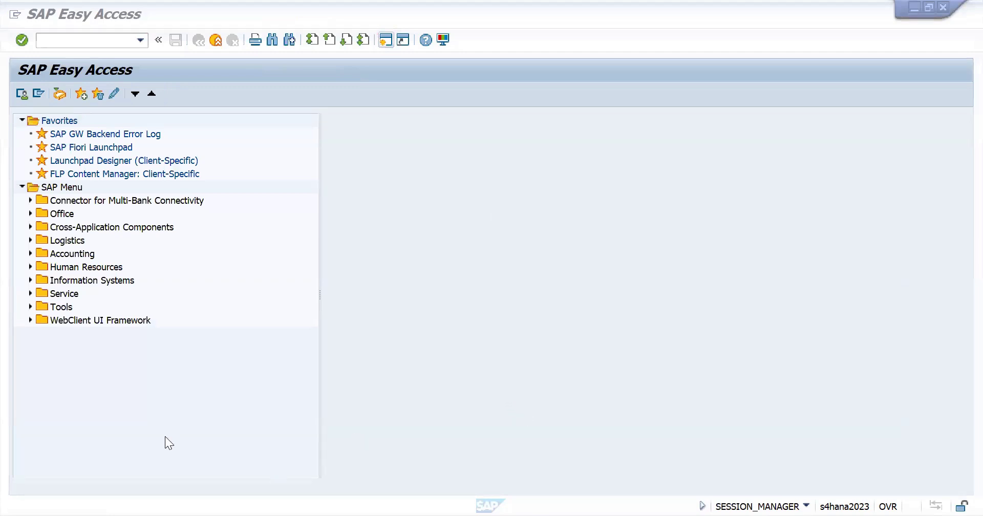
Start a new purchase requisition with transaction ME51N
click(67, 42)
text(me51n)
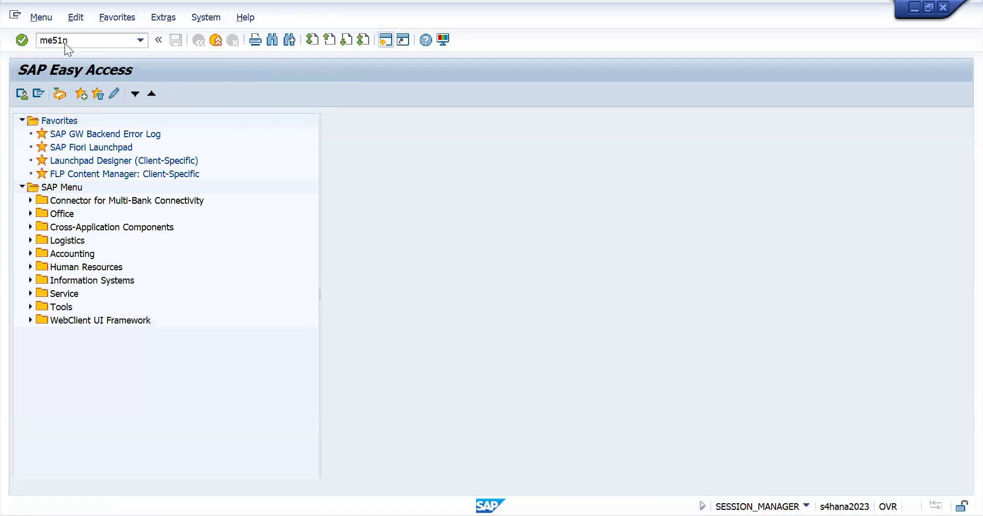
key(Return)
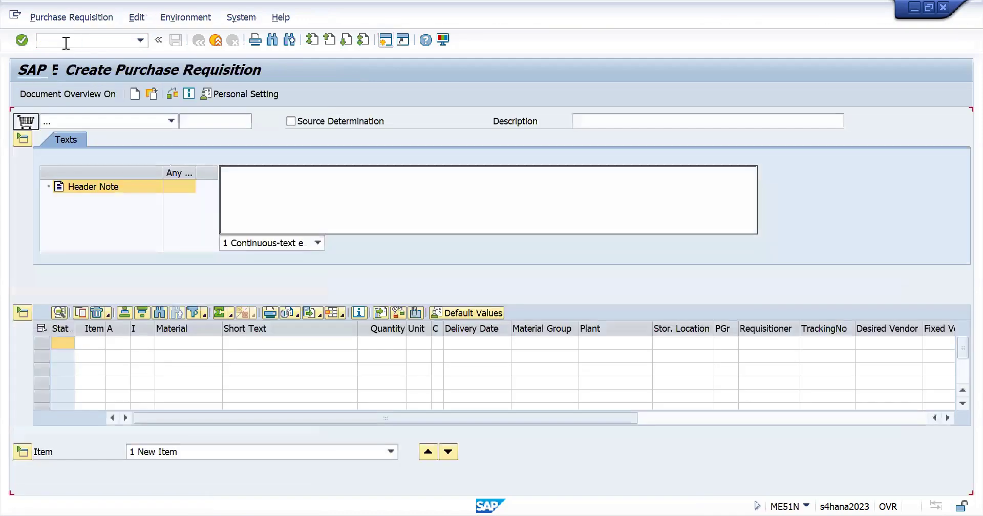
Enter material 4063, copied from Excel cell F7, in the first item of the purchase requisition
click(200, 343)
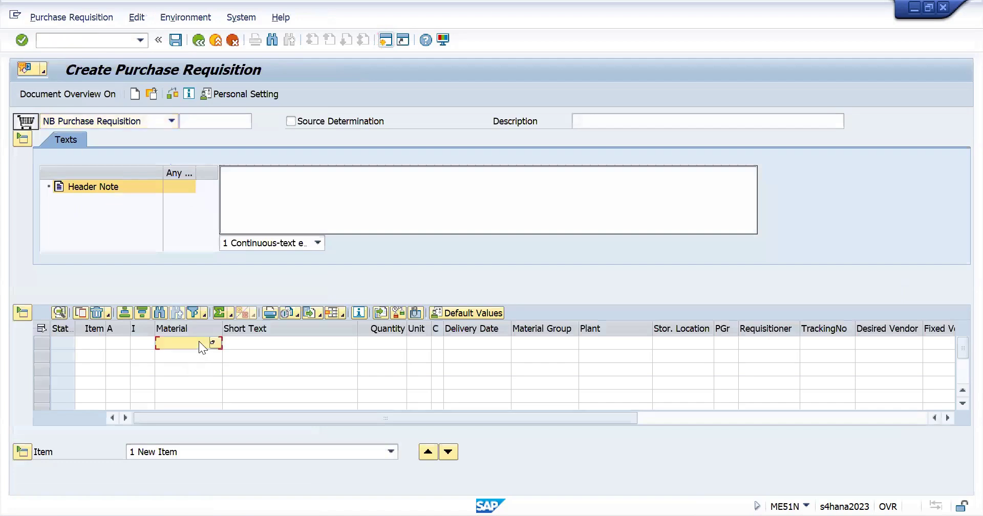
key(alt+Tab)
key(alt+Tab)
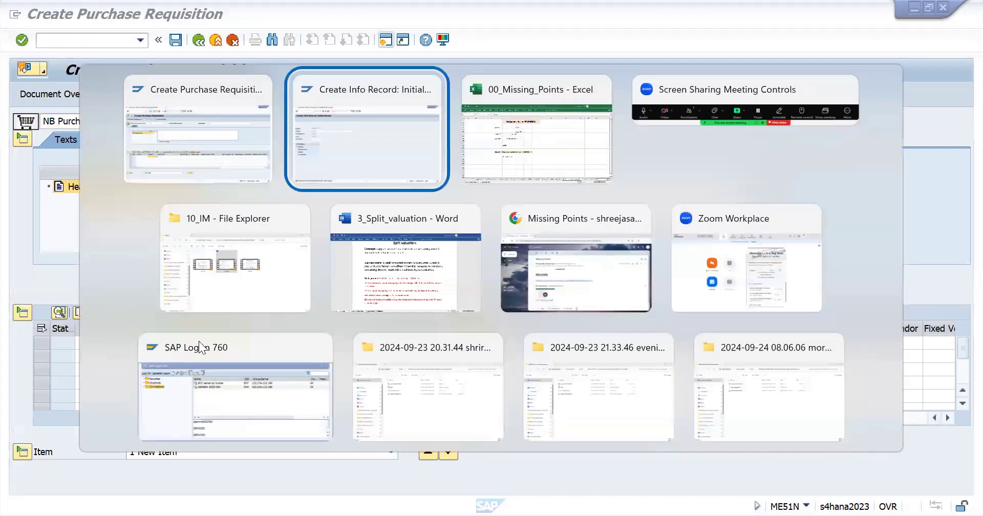
click(281, 198)
key(ctrl+c)
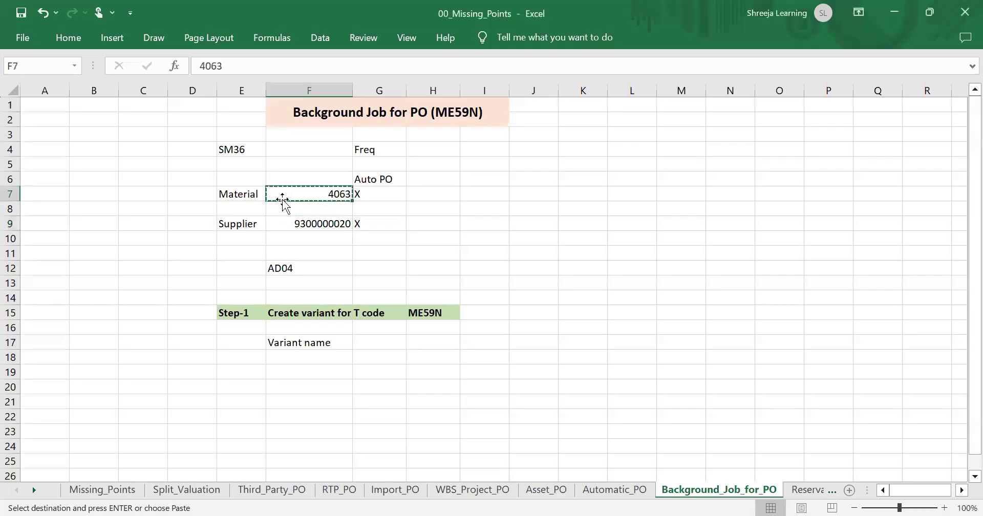
key(alt+Tab)
key(ctrl+v)
key(Return)
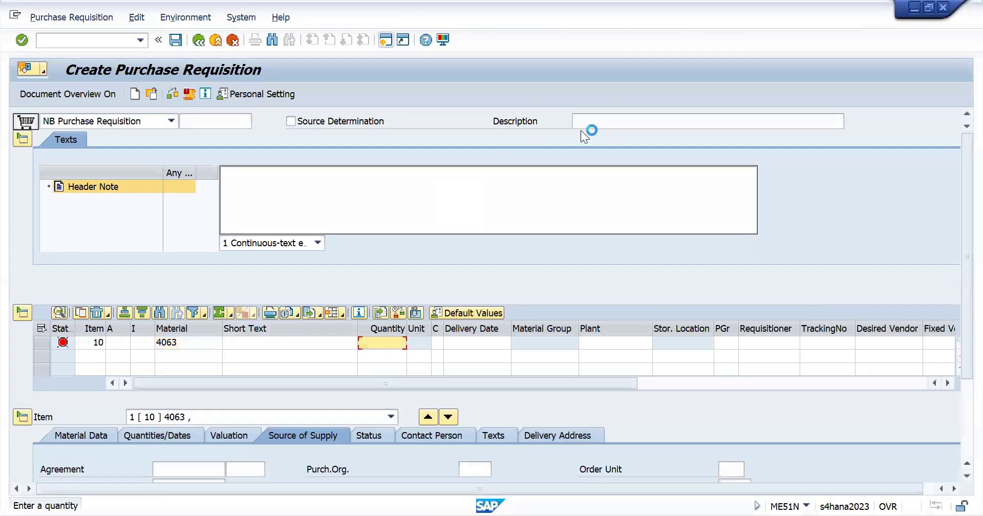
Set requisition item 10 to plant AD03, quantity 100 and storage location RAW MATERIAL DOM
click(619, 343)
key(Down)
key(Return)
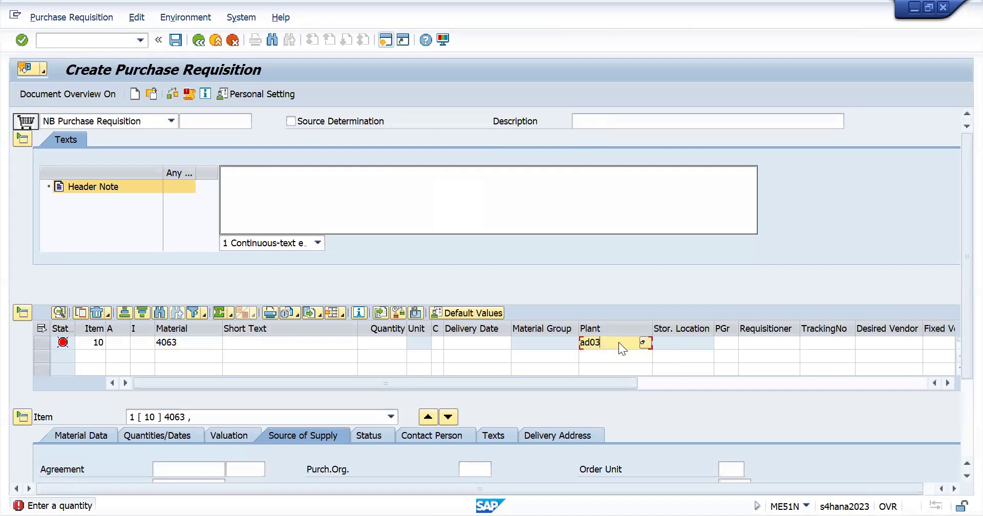
text(100)
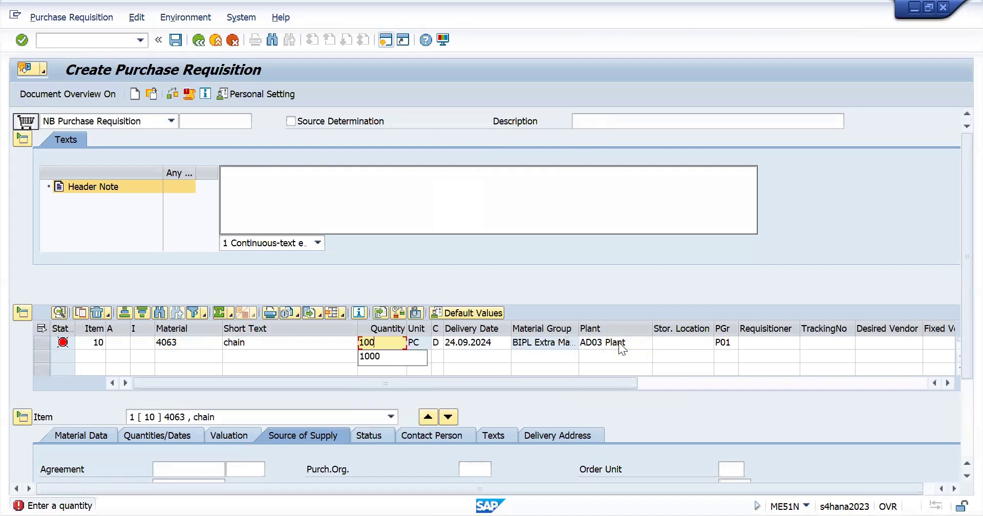
key(Down)
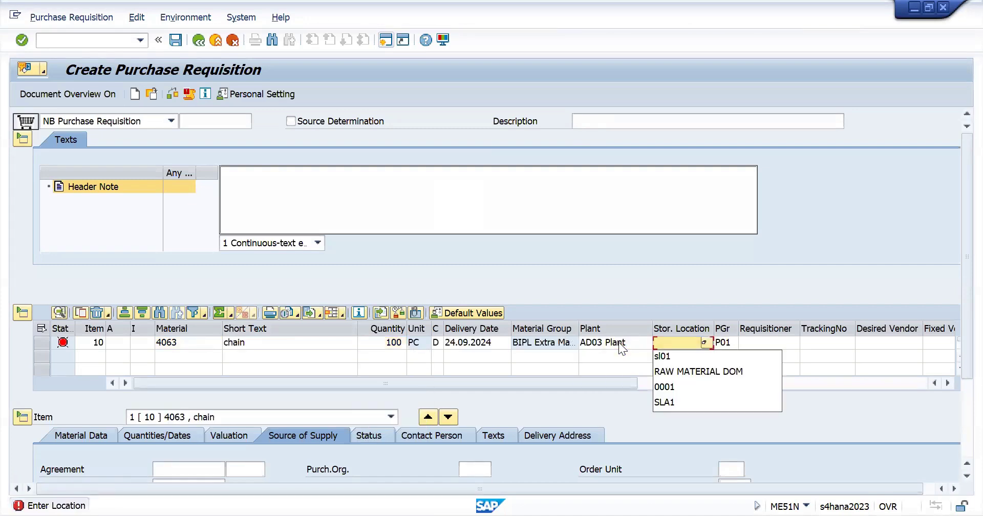
key(Down)
key(Return)
key(Return)
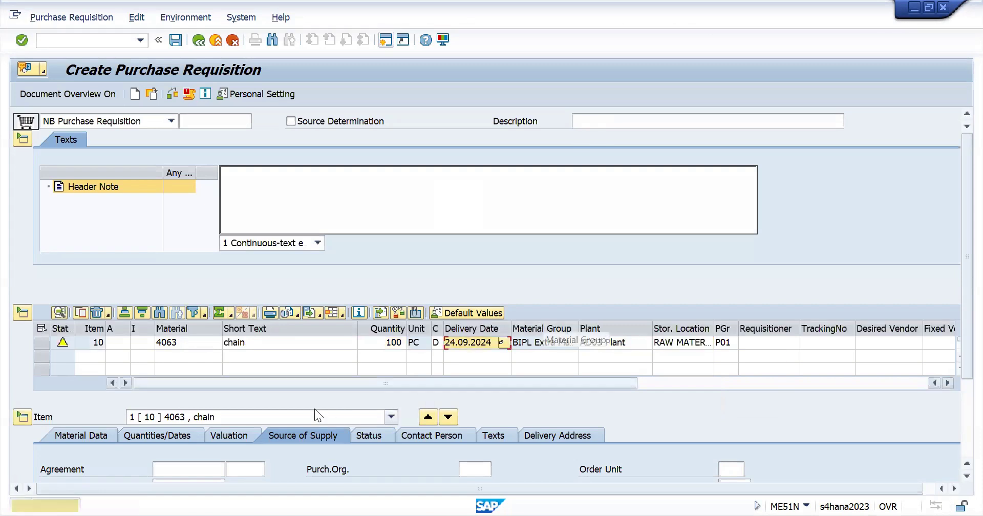
Accept the delivery date warning for item 10 and check the fixed vendor in its source of supply
scroll(959, 428, down, 3)
click(195, 451)
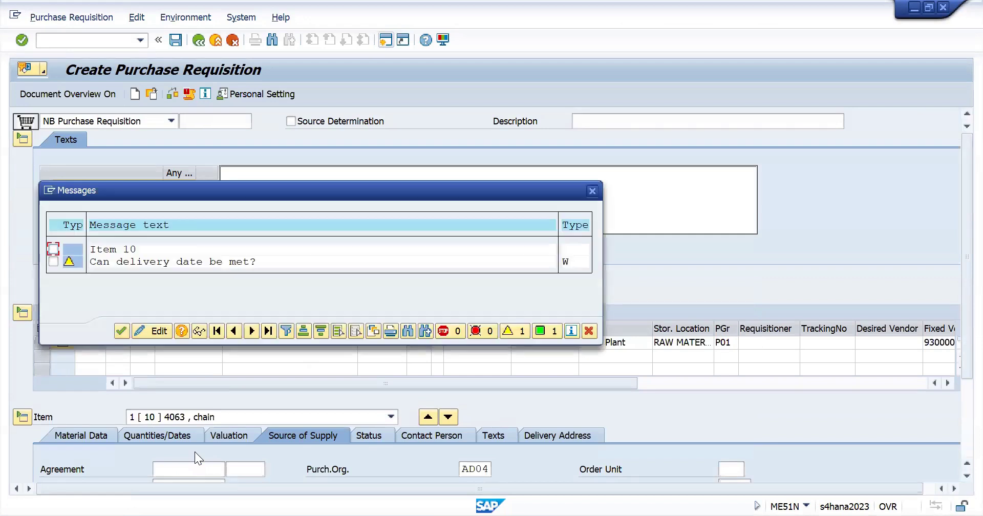
key(Return)
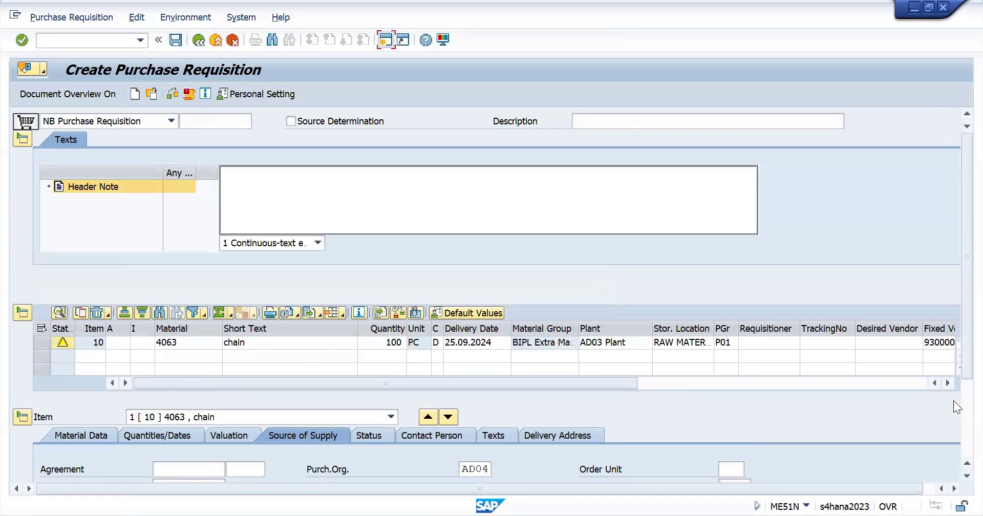
scroll(959, 398, down, 3)
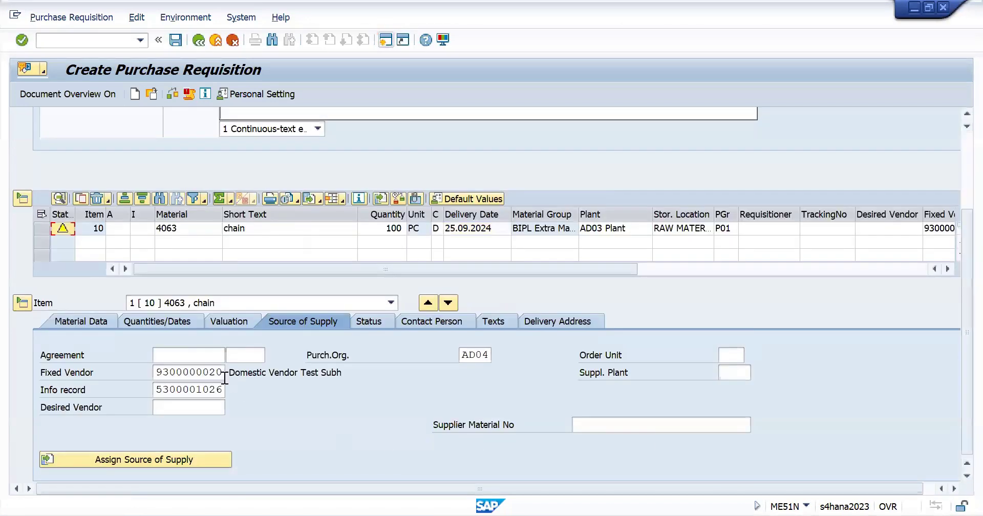
drag(224, 374, 31, 380)
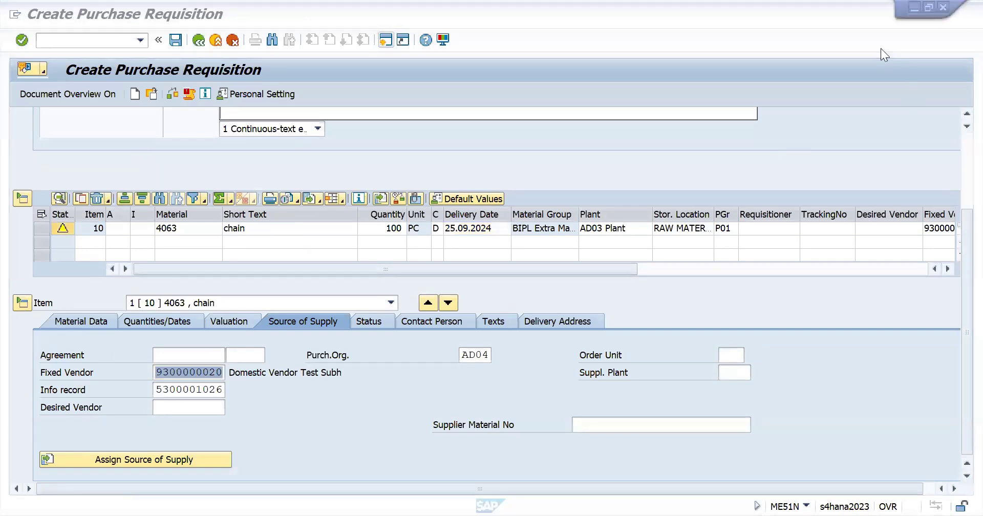
Save the purchase requisition and copy its number from the message details
click(174, 40)
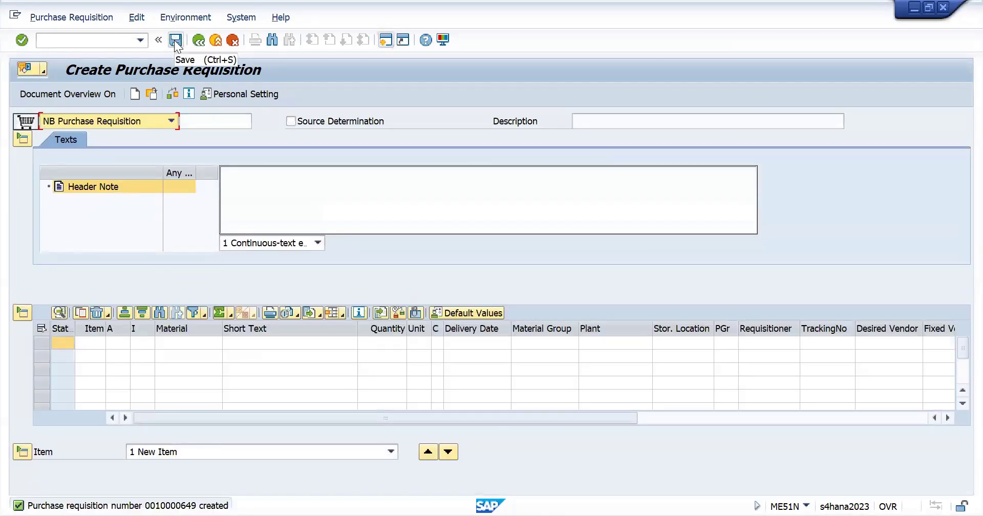
double_click(177, 508)
double_click(262, 124)
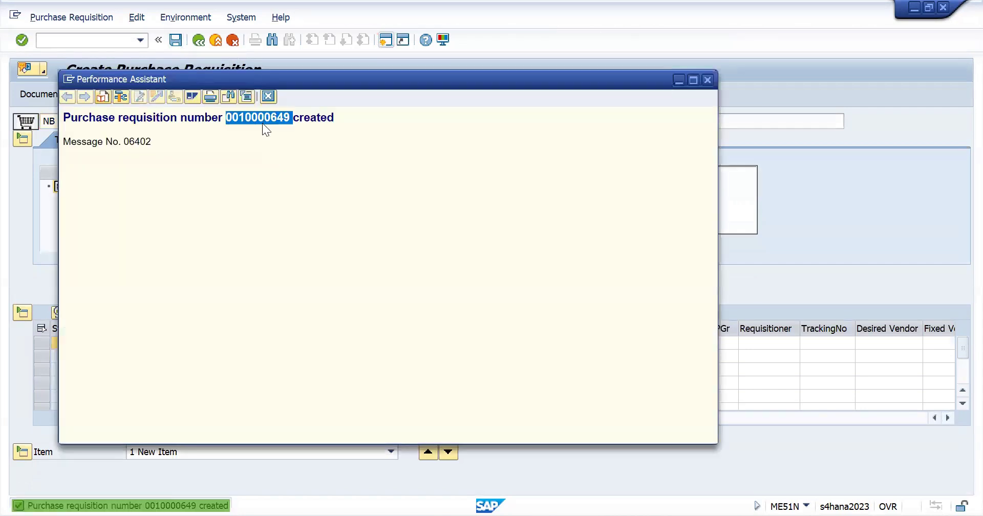
key(Escape)
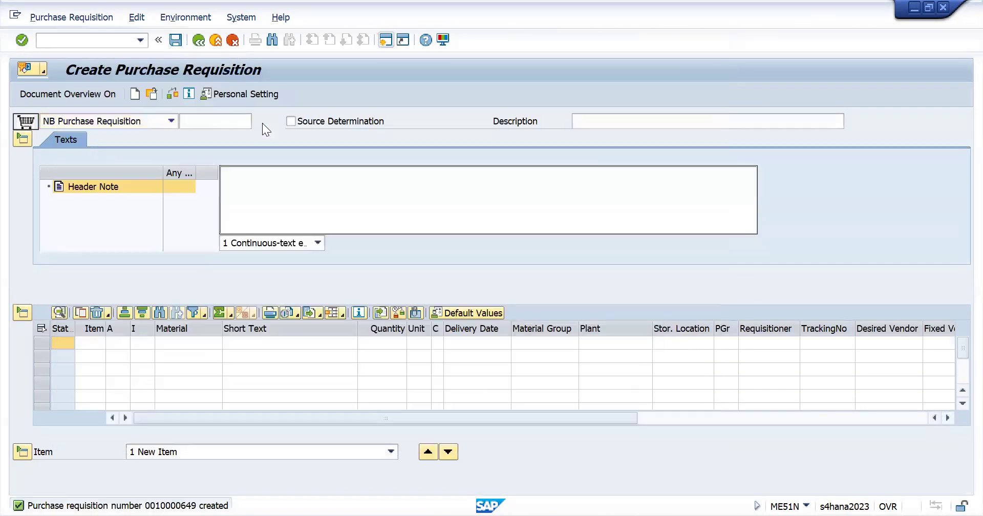
Leave the requisition, start transaction ME59N and clear the fixed vendor from the selection criteria
key(F3)
click(87, 41)
text(me59n)
key(Return)
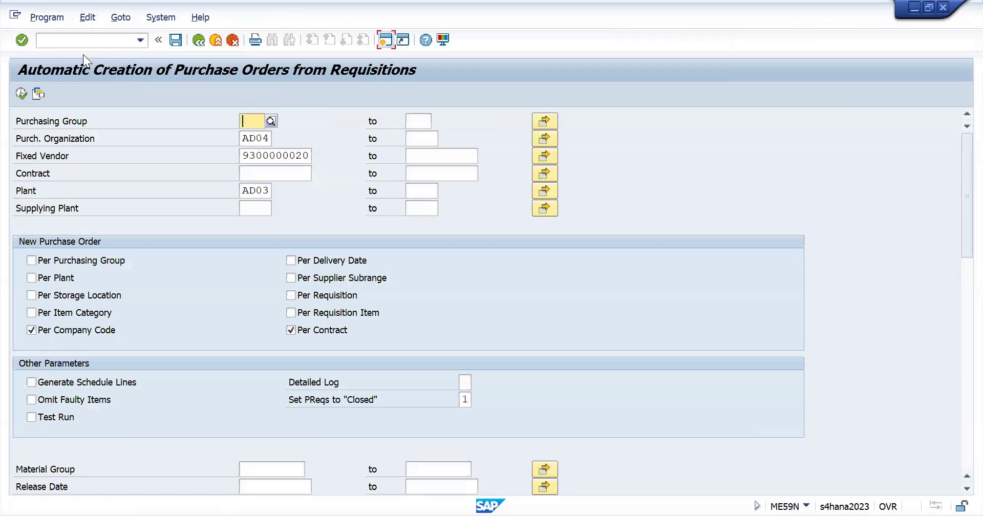
click(259, 156)
double_click(260, 157)
key(Delete)
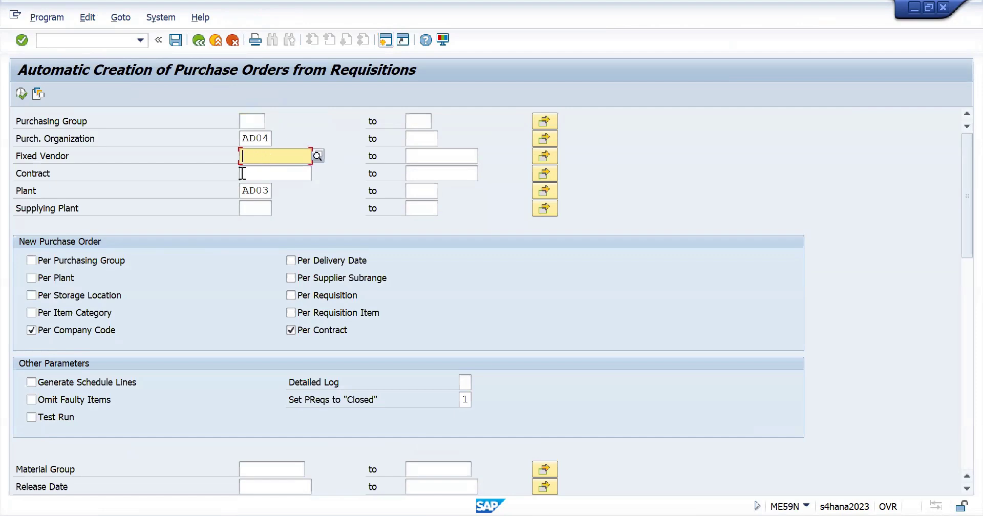
Run the automatic purchase order creation for the copied purchase requisition number and review the result messages
scroll(239, 184, down, 2)
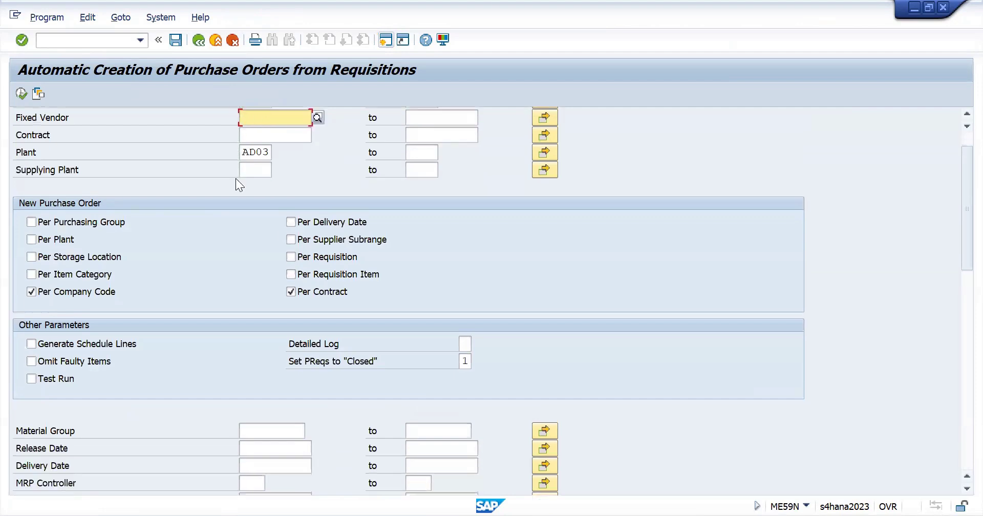
scroll(235, 179, down, 5)
click(299, 416)
key(ctrl+v)
click(21, 93)
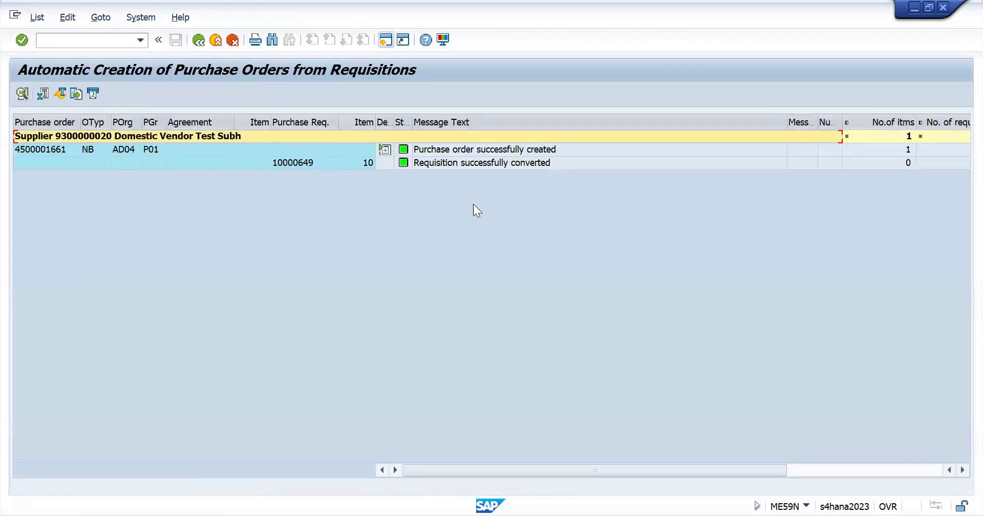
click(488, 163)
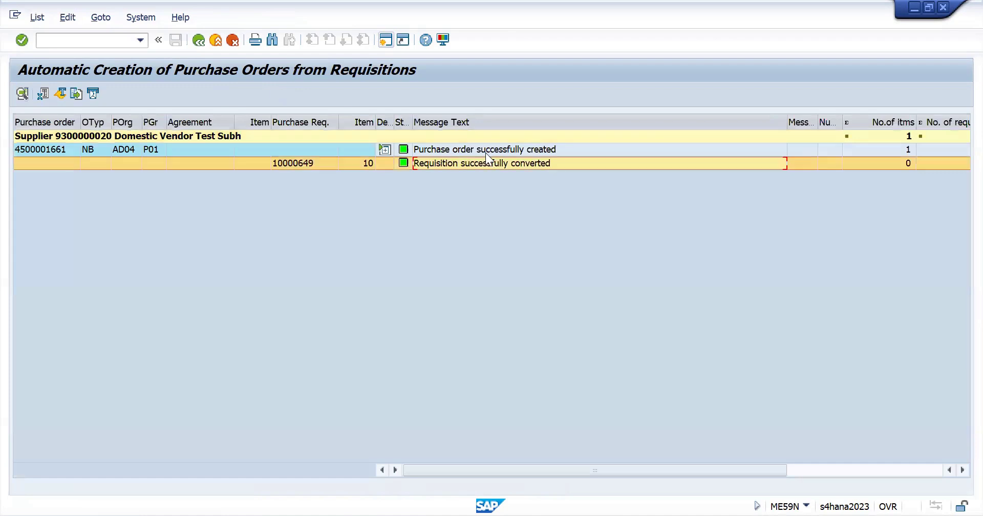
click(486, 152)
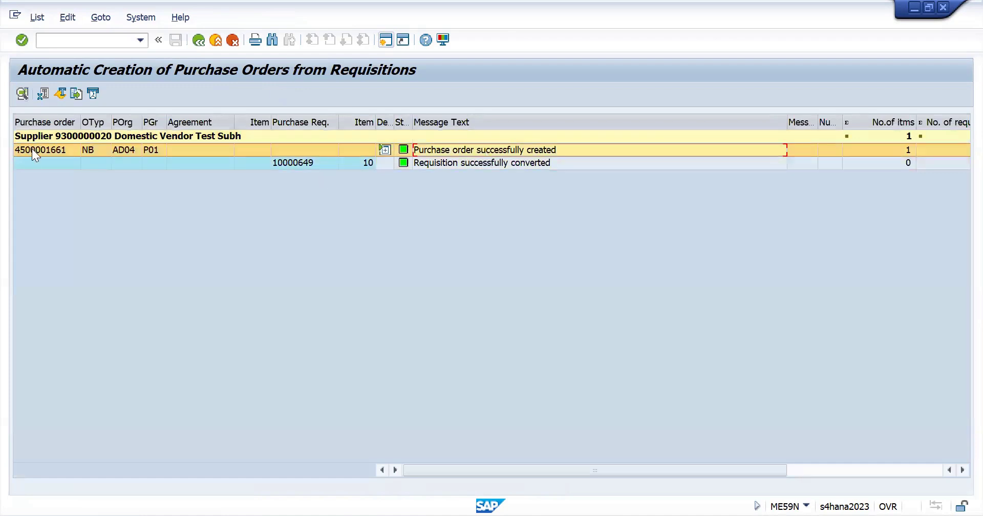
Expand the detailed messages of the created purchase order, review them and exit to the start screen
click(385, 150)
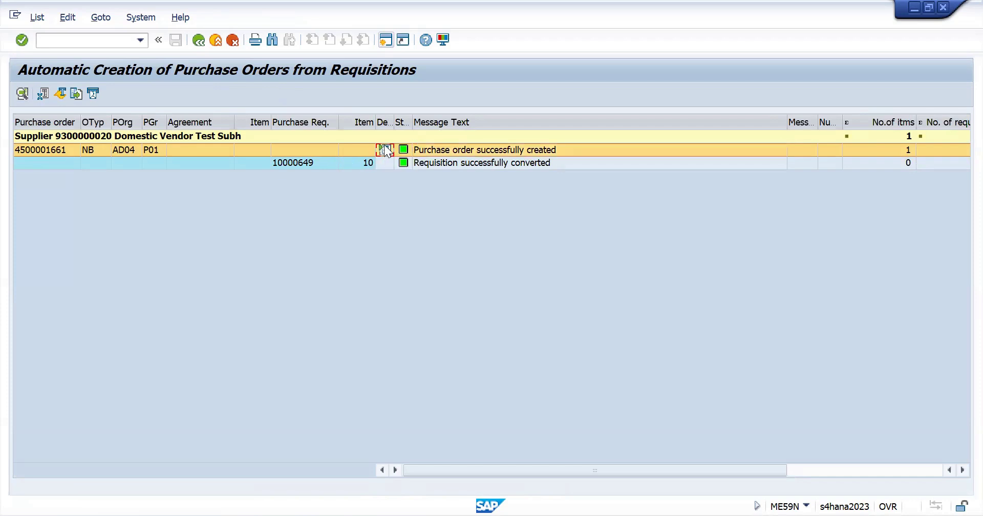
click(382, 149)
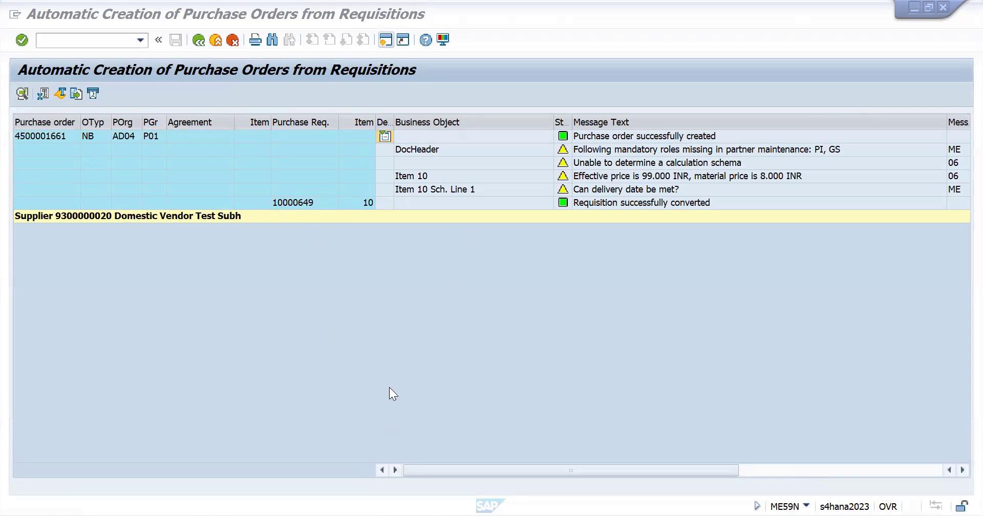
key(alt)
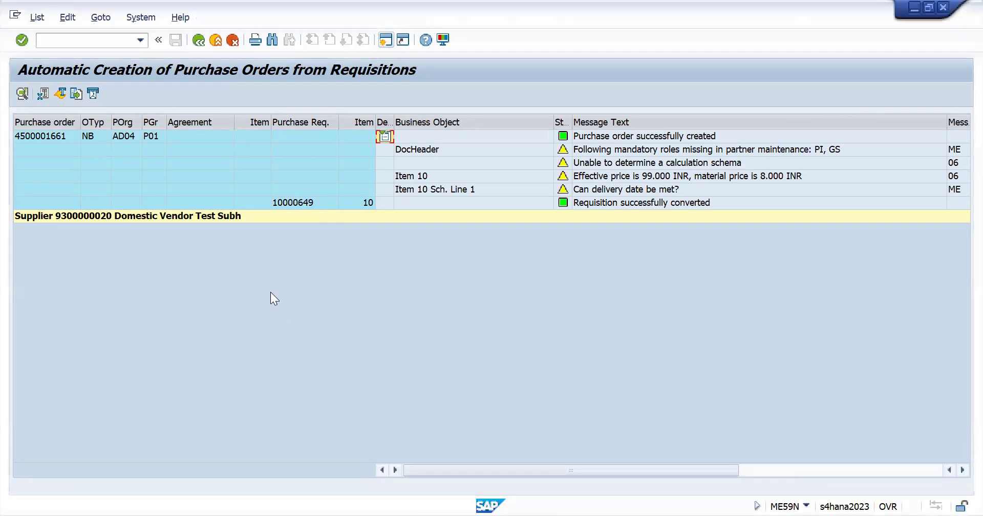
key(shift+F3)
click(81, 40)
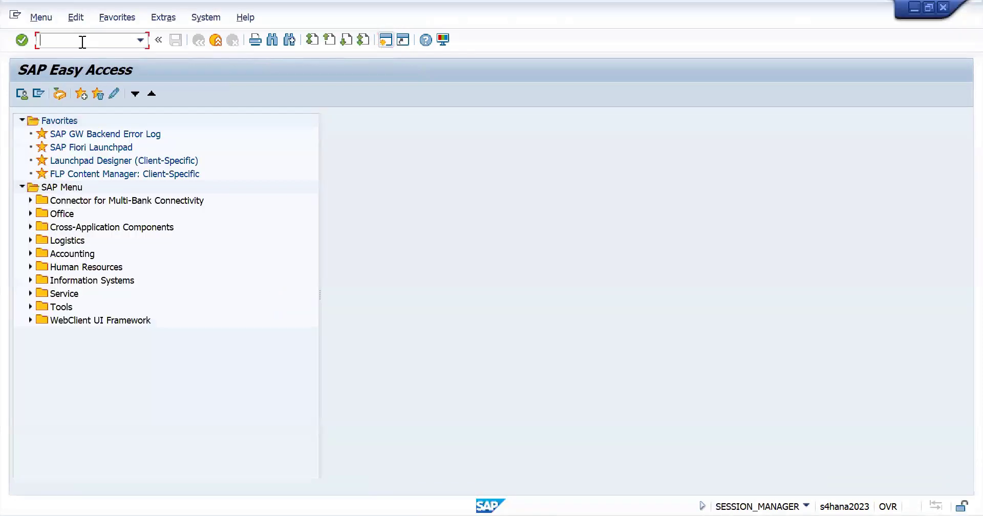
Switch to the Excel workbook and review the Step-1 note on creating a variant for ME59N
key(alt+Tab)
key(Tab)
click(297, 358)
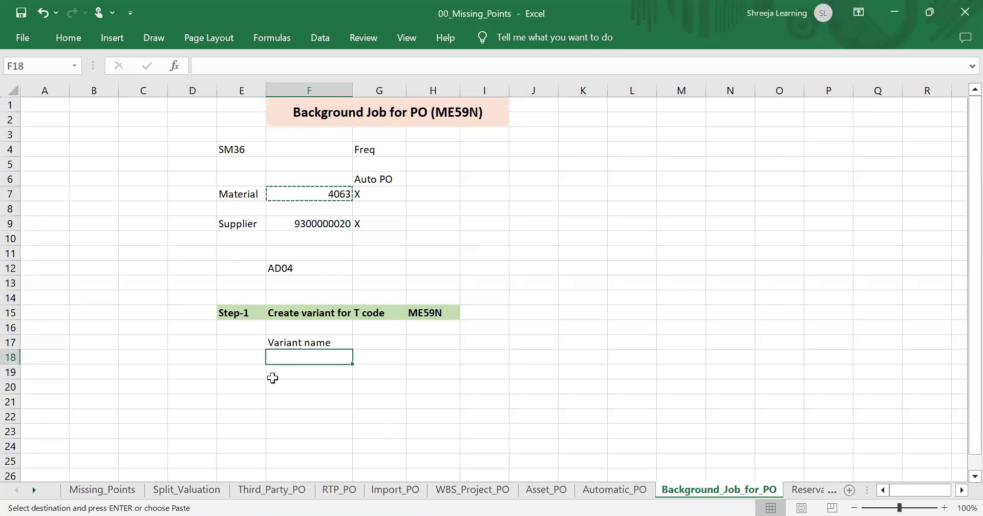
double_click(270, 311)
drag(270, 311, 437, 324)
click(400, 406)
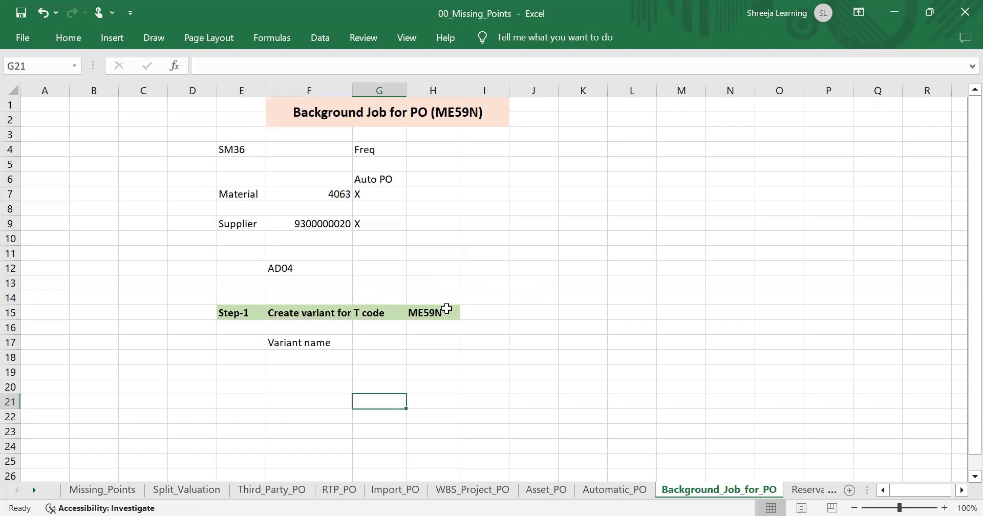
Switch back to SAP and start transaction ME59N
key(alt+Tab)
text(me59n)
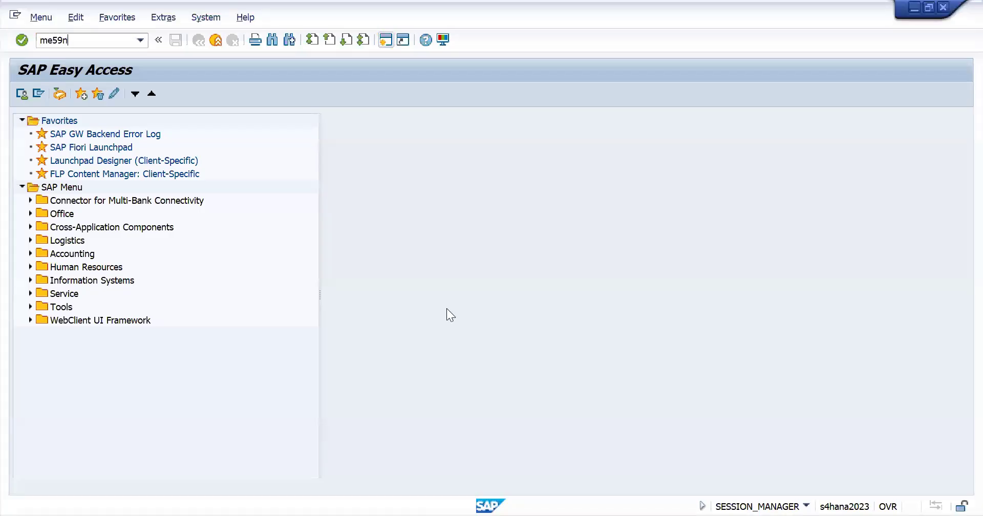
key(Return)
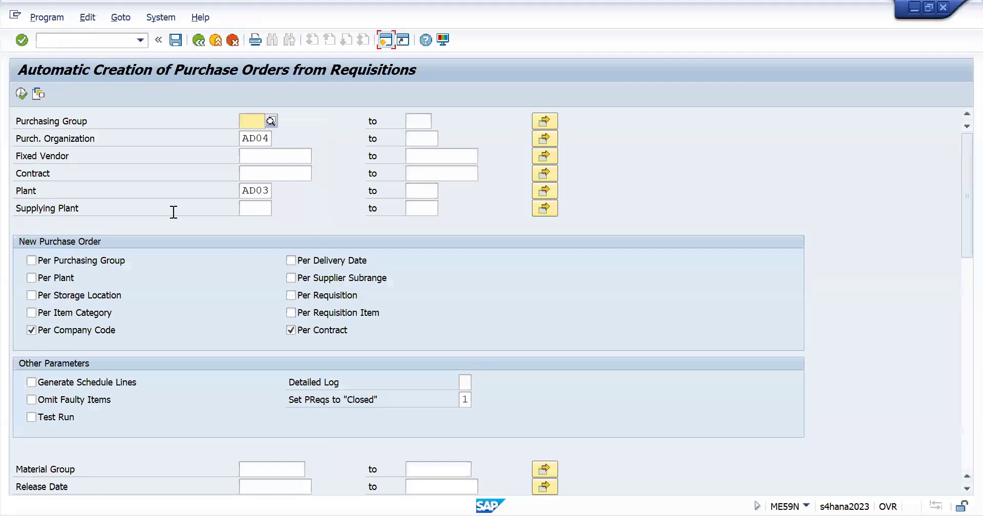
Set the fixed vendor criterion to the supplier number copied from the Excel worksheet
scroll(334, 398, down, 1)
scroll(334, 397, up, 1)
click(264, 156)
key(alt+Tab)
click(310, 224)
double_click(311, 226)
key(ctrl+c)
key(alt+Tab)
key(ctrl+v)
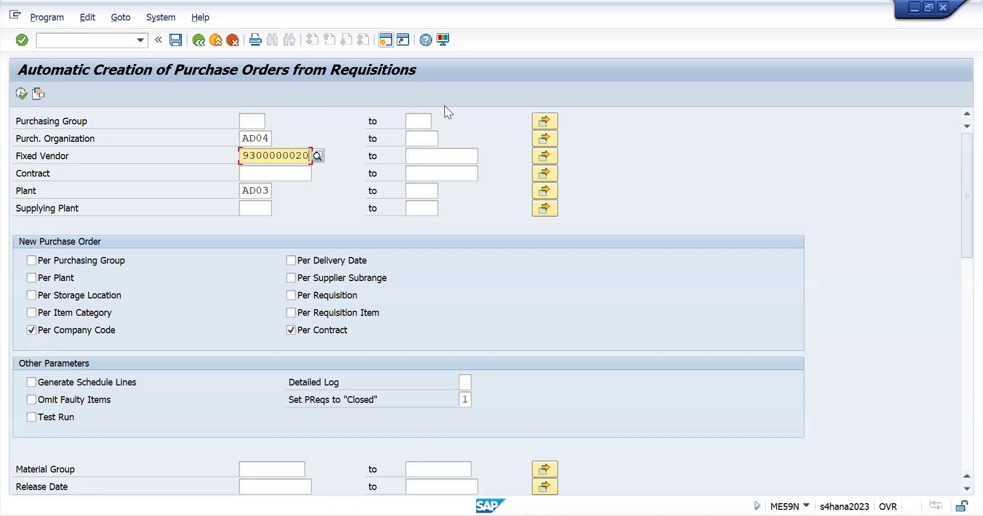
key(F8)
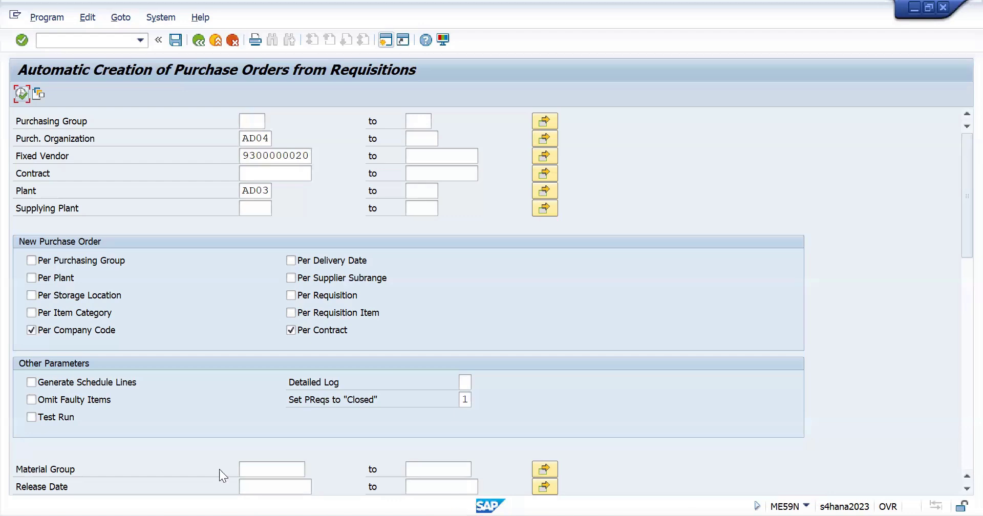
Check the purchase requisition criterion and open the variant attributes for the current selection
scroll(135, 410, down, 3)
scroll(135, 411, down, 1)
click(277, 372)
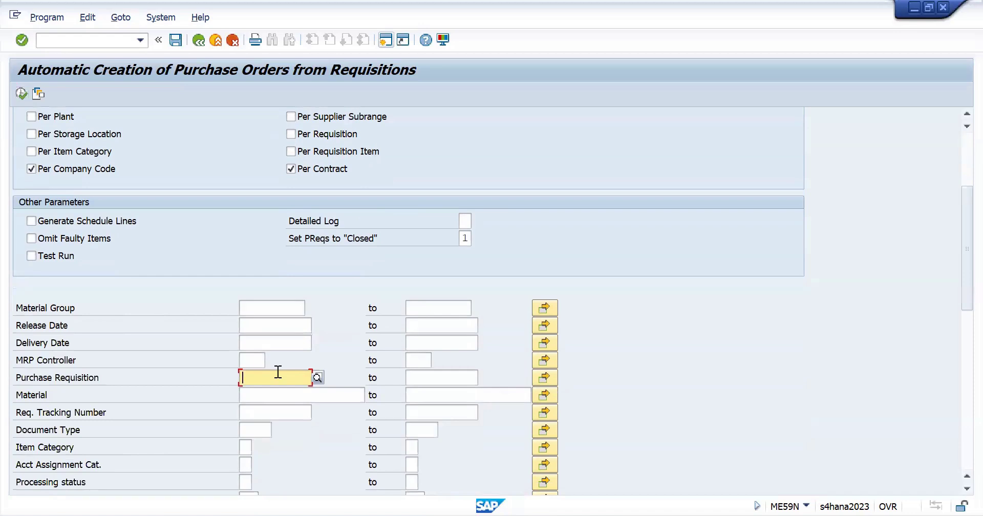
scroll(278, 373, up, 1)
scroll(278, 373, up, 2)
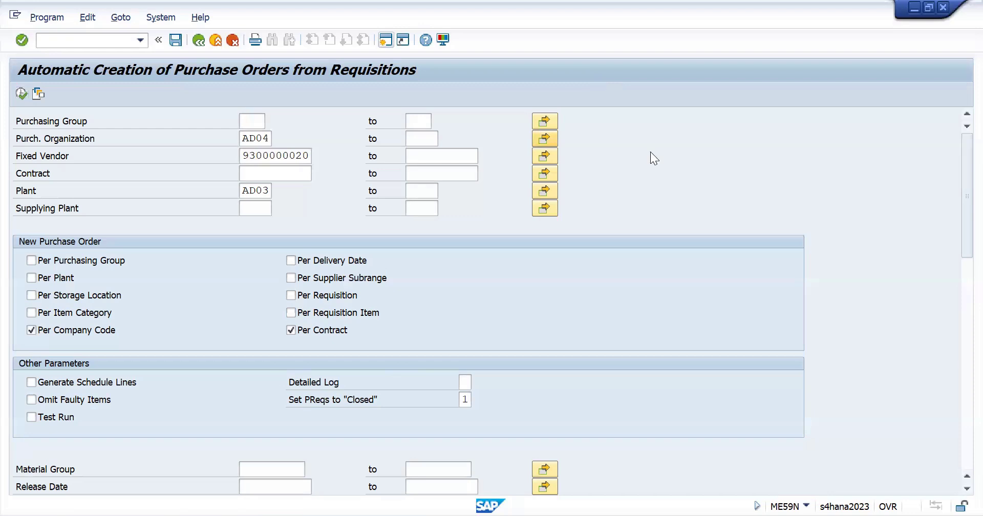
click(174, 39)
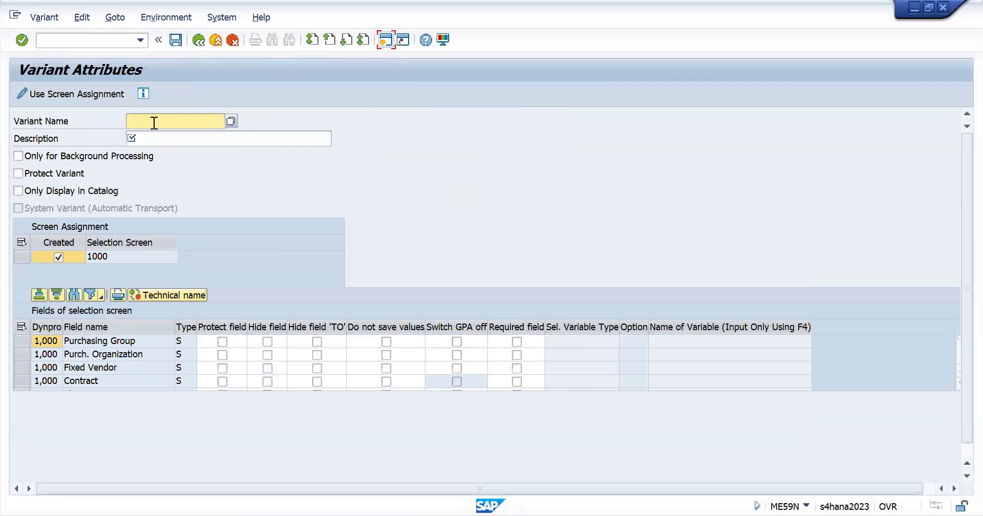
Enter 2409 as both the variant name and description and save the variant
text(2409)
drag(180, 121, 103, 115)
key(ctrl+c)
click(137, 139)
key(ctrl+v)
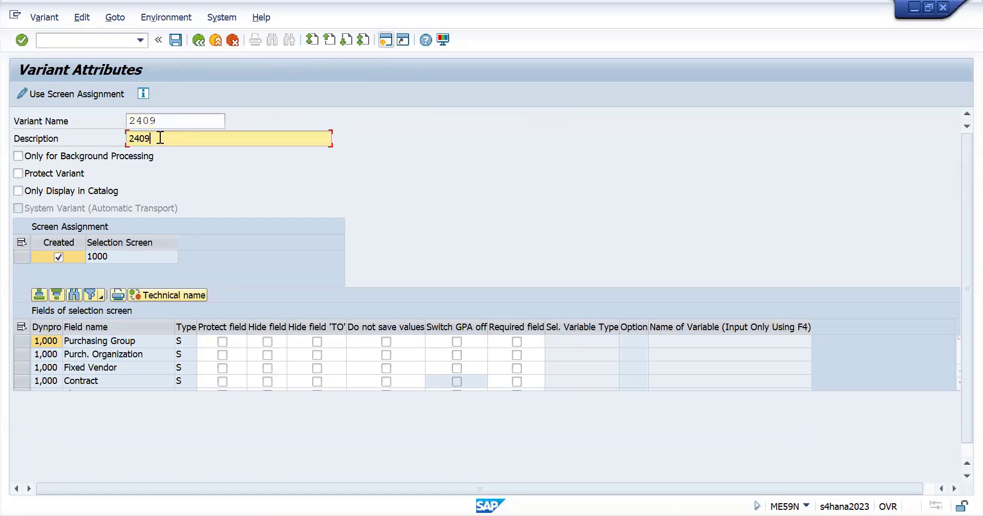
click(178, 45)
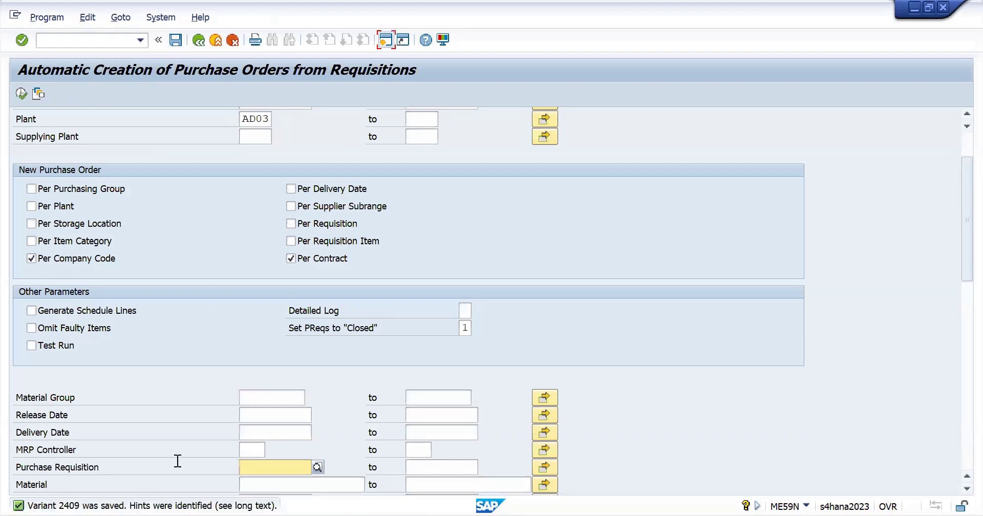
scroll(165, 234, up, 3)
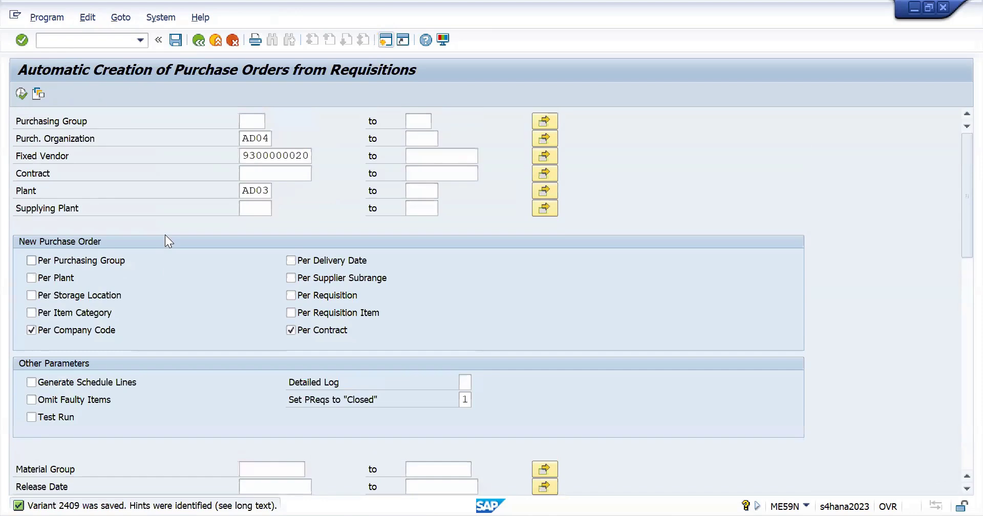
Start transaction SM36 in a new session and name the background job 2409
click(387, 41)
text(sm36)
key(Return)
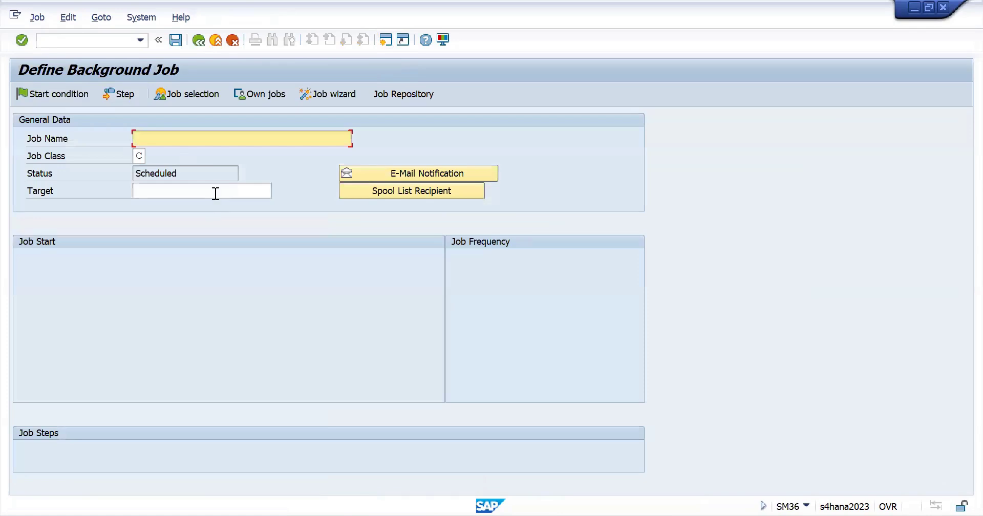
text(2409)
drag(185, 139, 90, 153)
Set the background job's start condition to immediate and save it
click(54, 99)
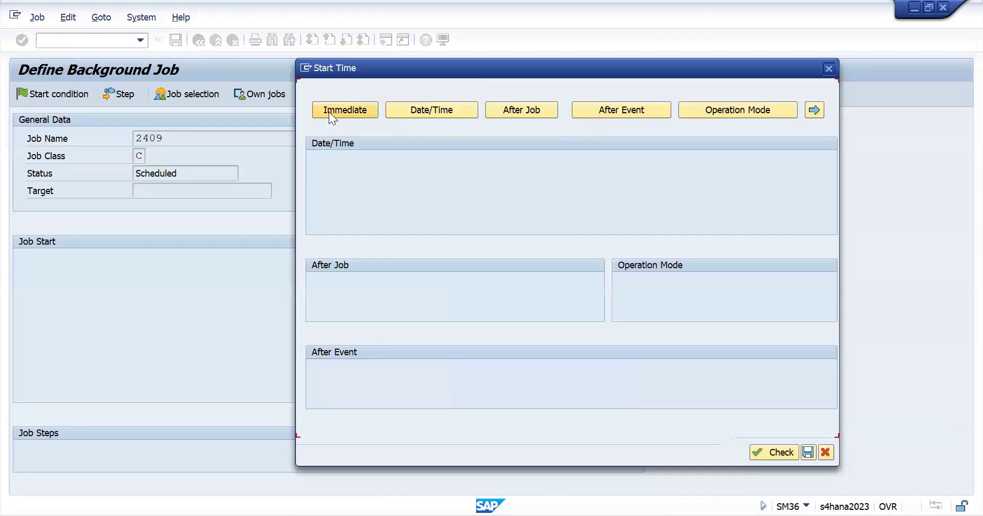
click(329, 112)
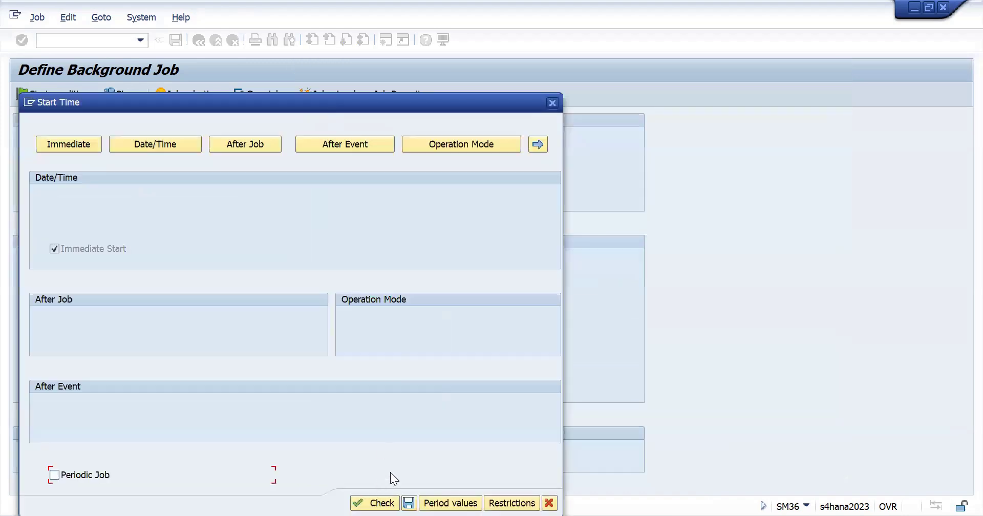
click(408, 504)
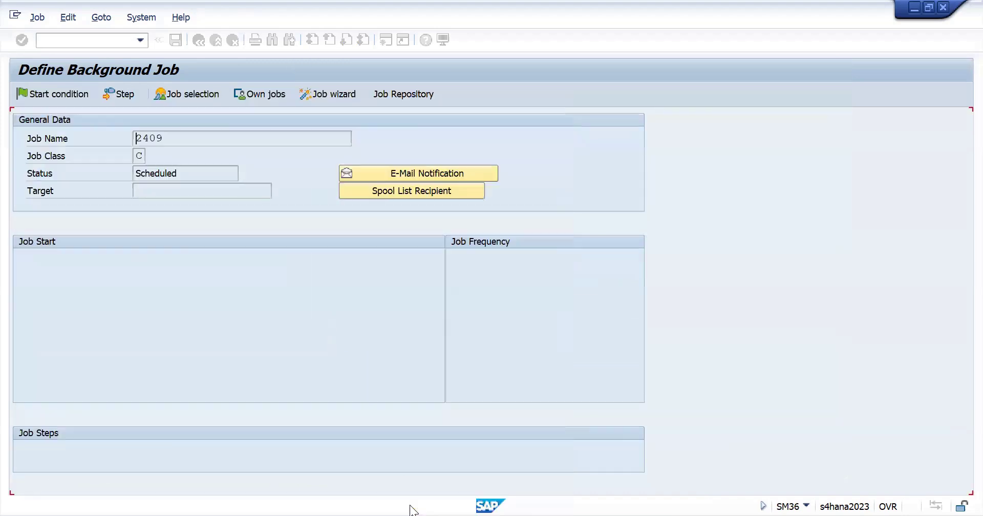
Start creating a job step and look up the program name behind ME59N in the other session's system status
click(117, 90)
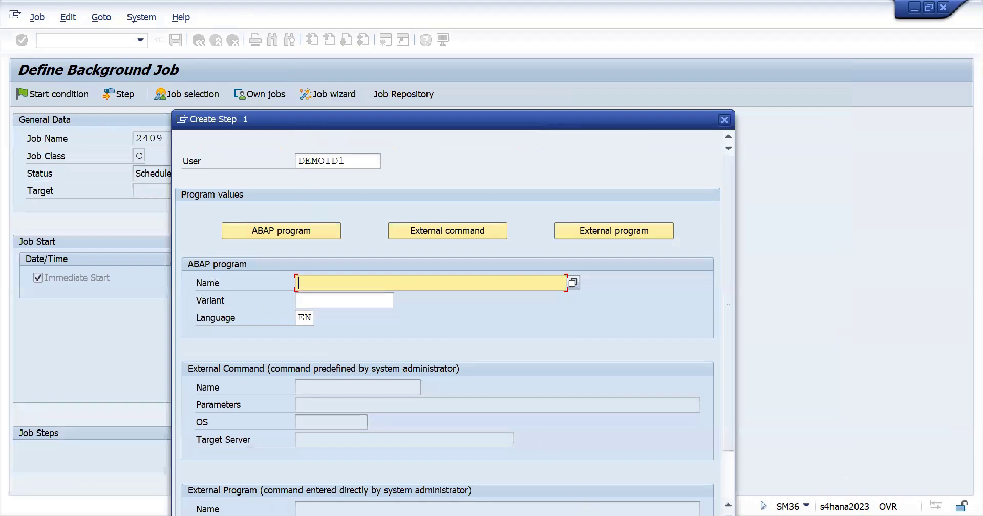
mouse_move(435, 473)
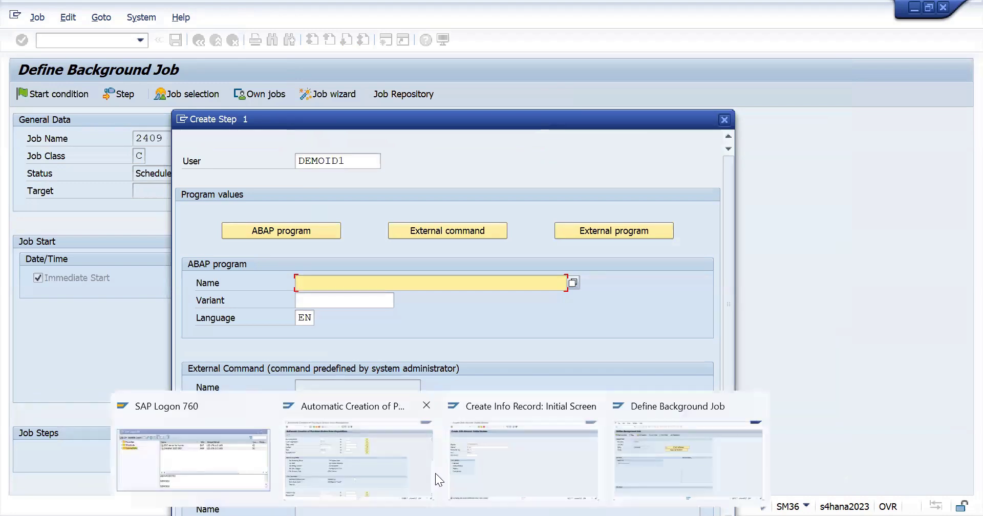
click(392, 452)
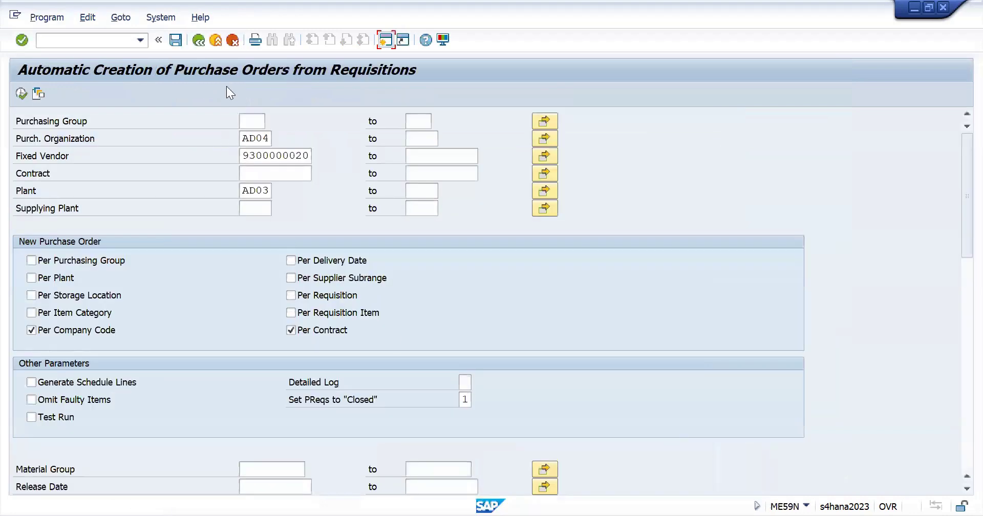
click(807, 510)
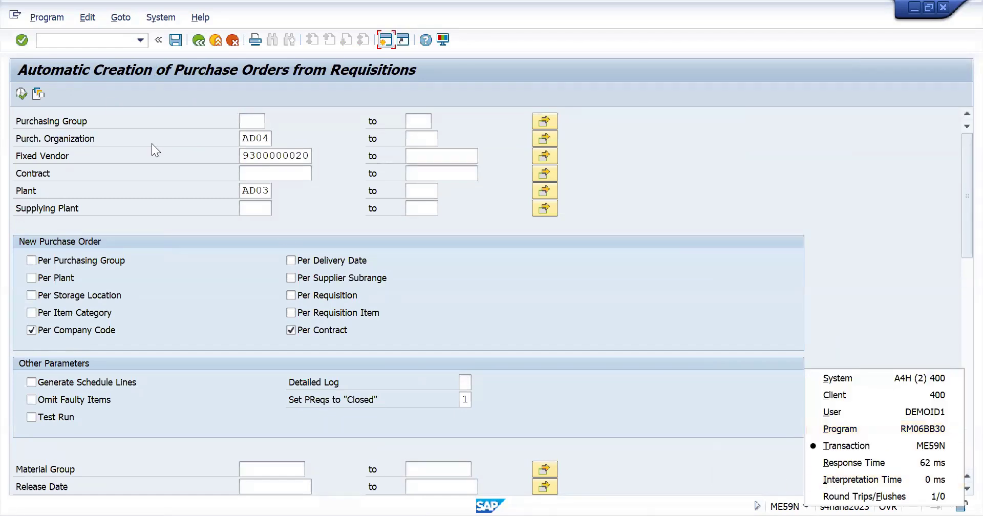
click(157, 16)
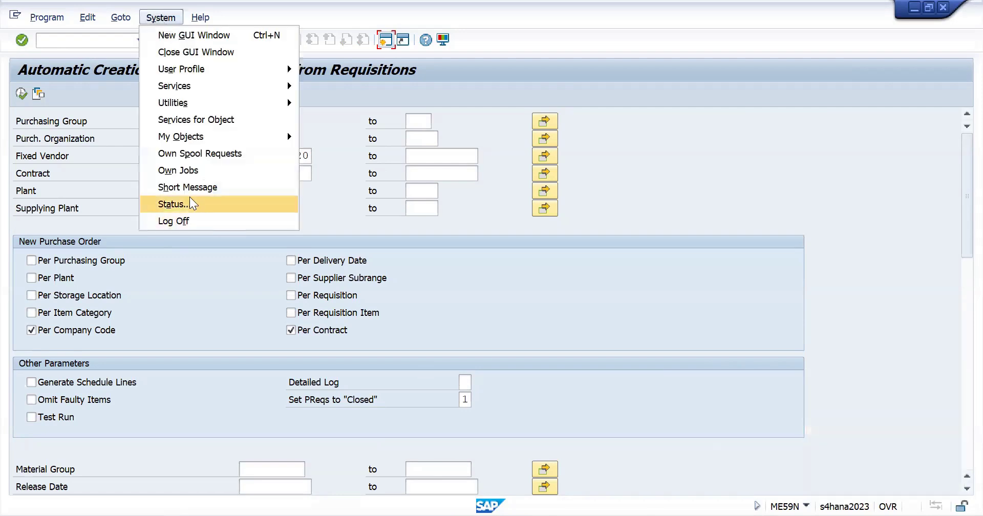
click(190, 201)
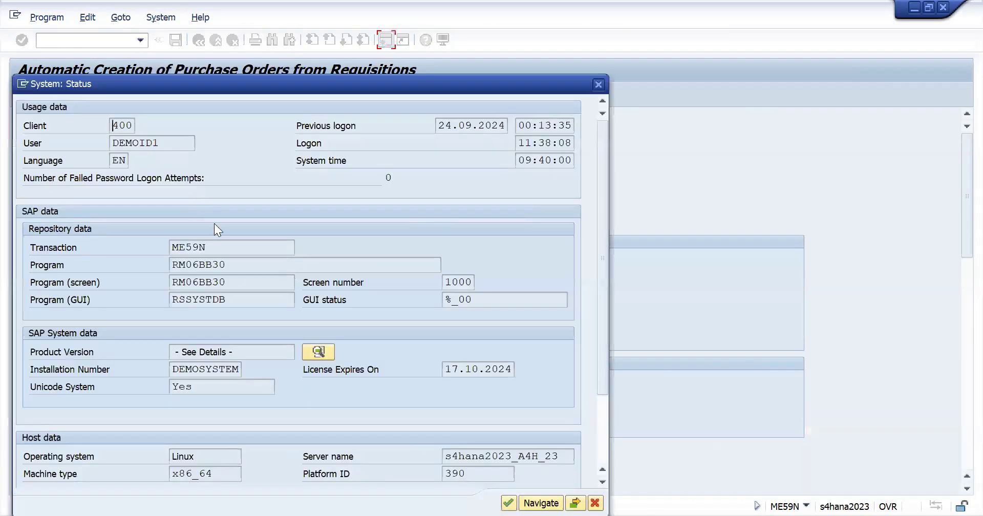
double_click(242, 263)
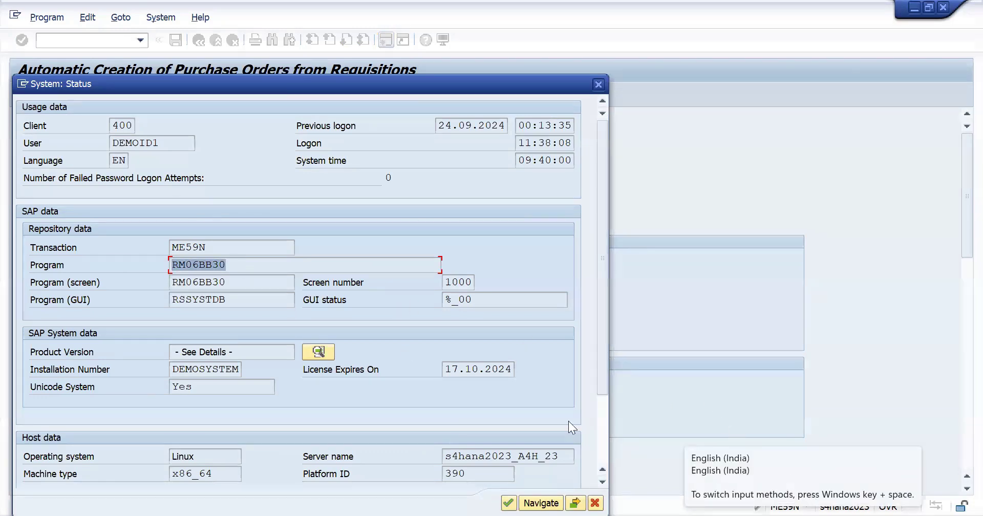
click(598, 85)
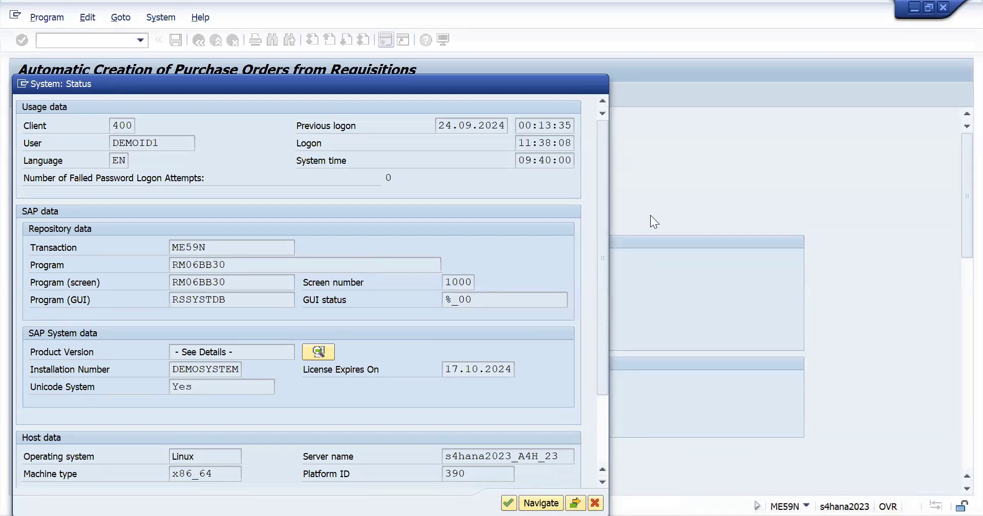
click(806, 506)
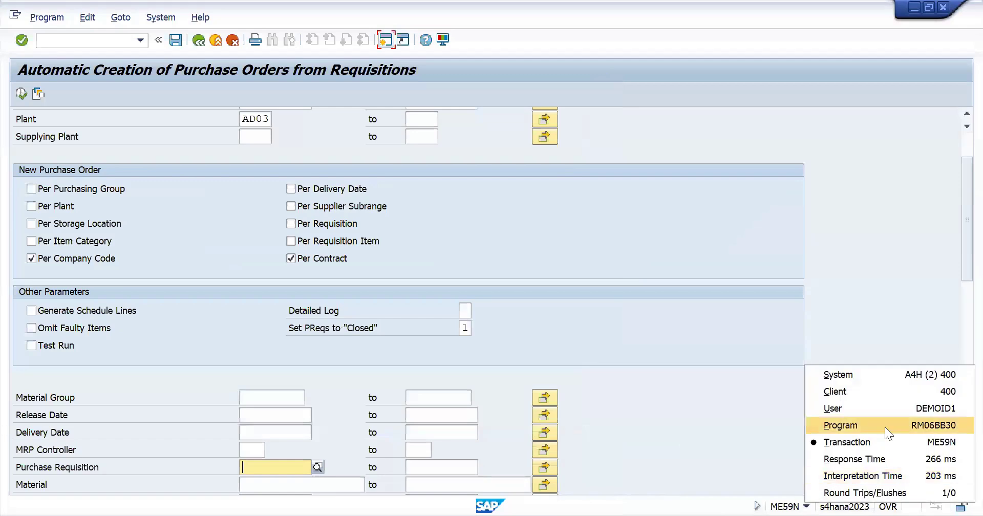
Assign ABAP program RM06BB30 with variant 2409 to the job step, save it and return to the job definition
key(alt+Tab)
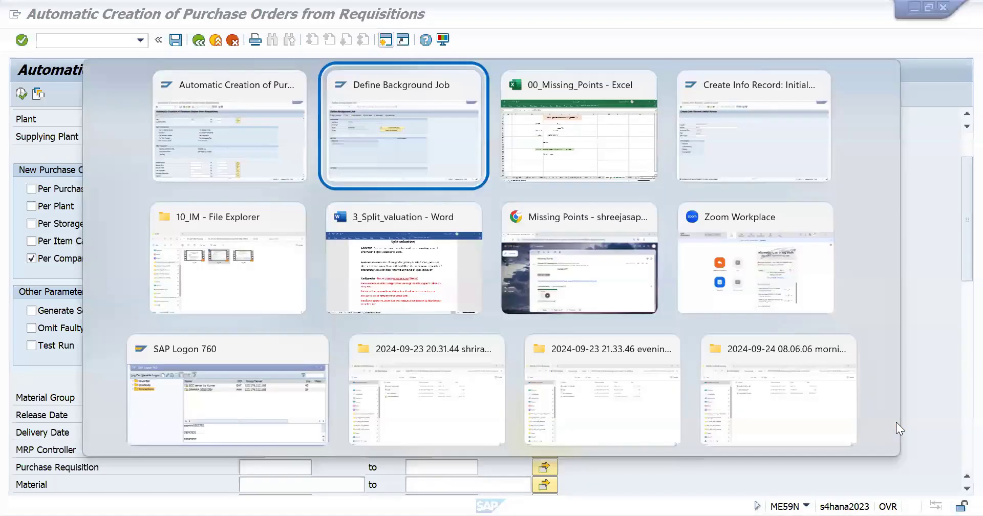
key(BackSpace)
key(Down)
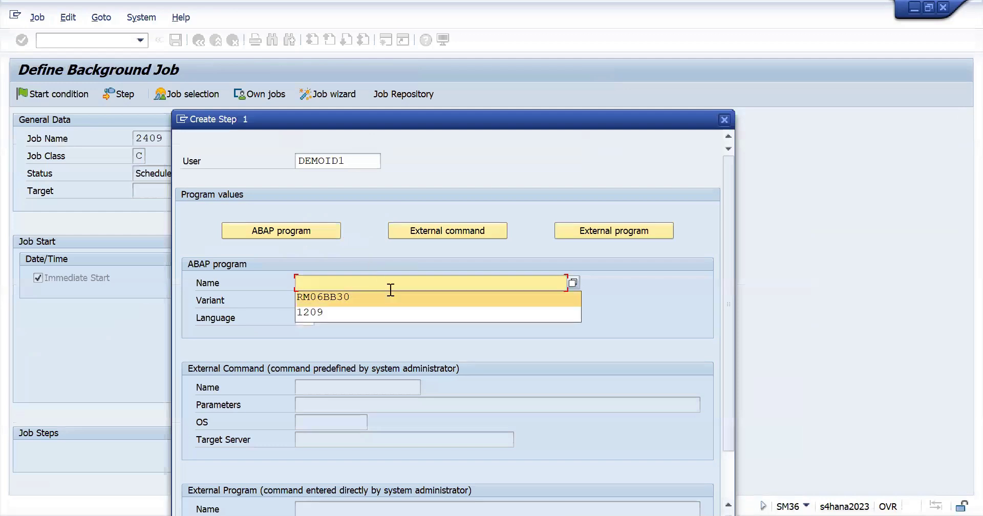
key(Return)
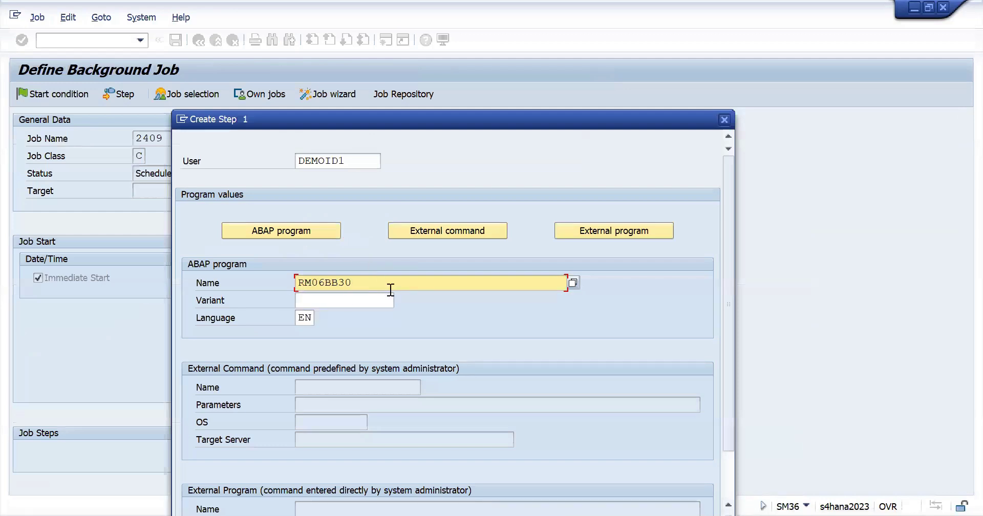
click(339, 296)
text(2409)
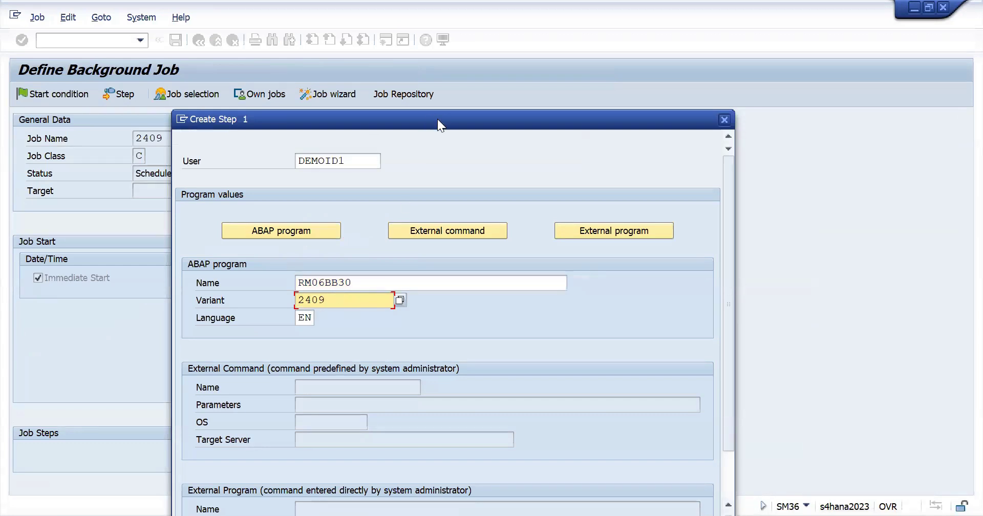
drag(438, 119, 363, 51)
click(562, 472)
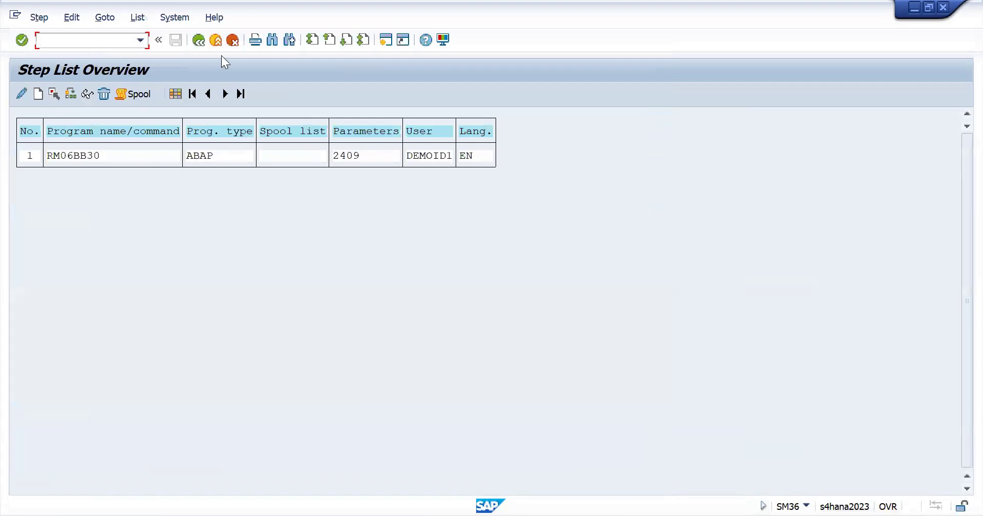
click(199, 41)
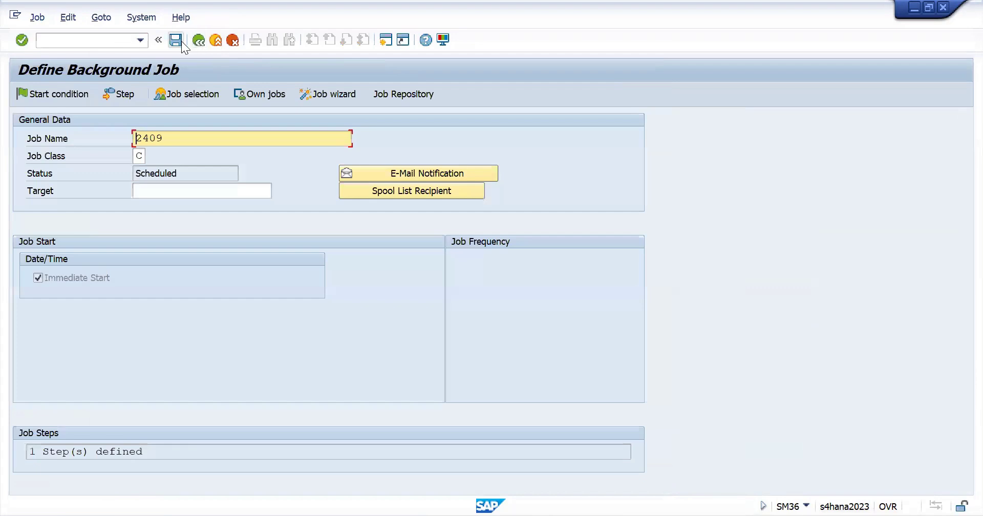
Save background job 2409 and start transaction ME51N in a new session
click(176, 40)
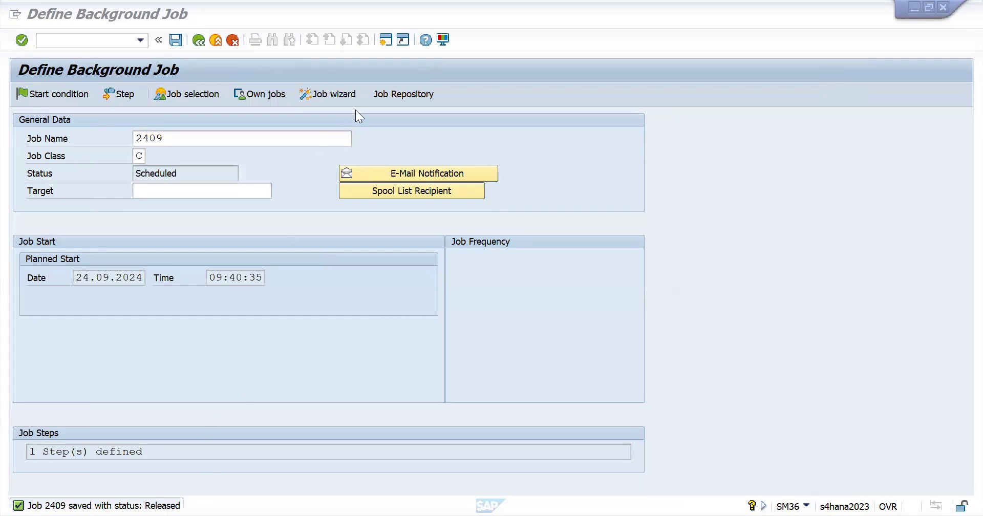
click(390, 42)
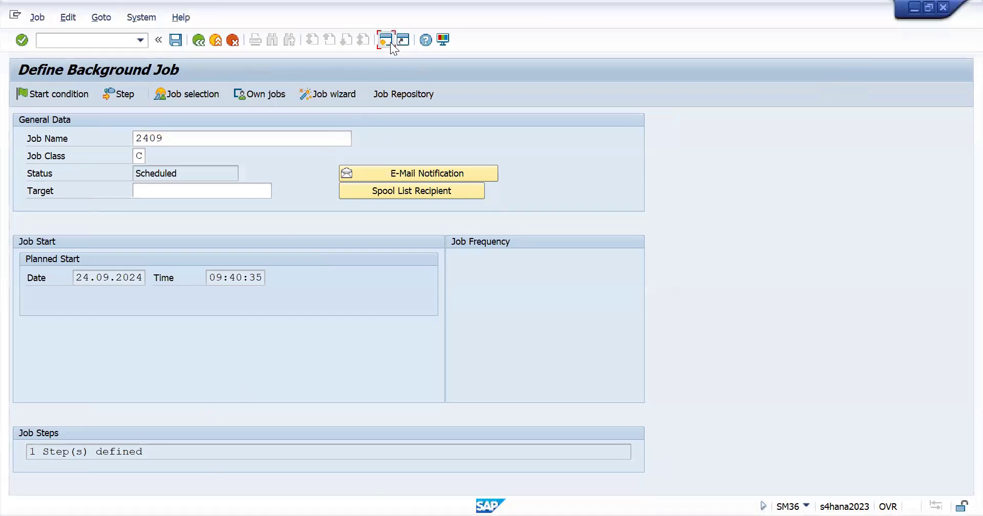
text(me51n)
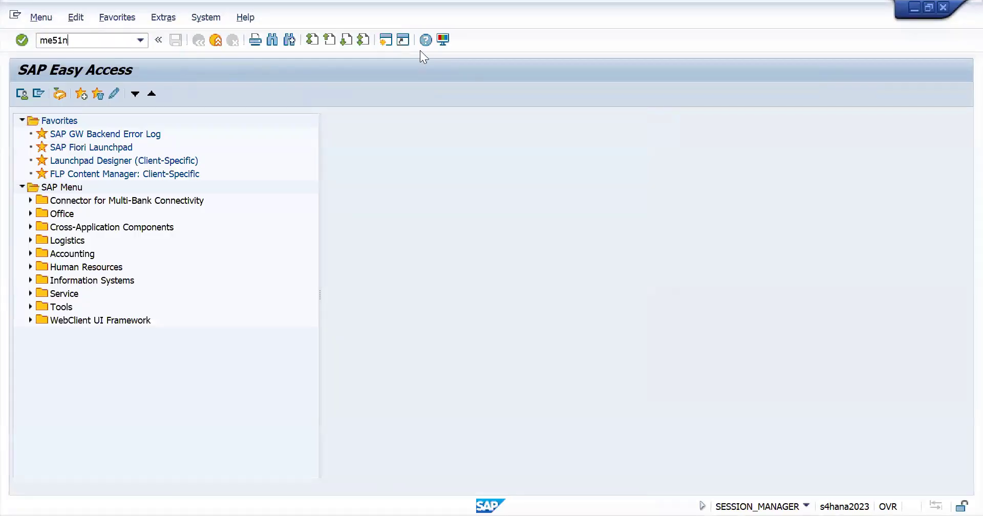
key(Return)
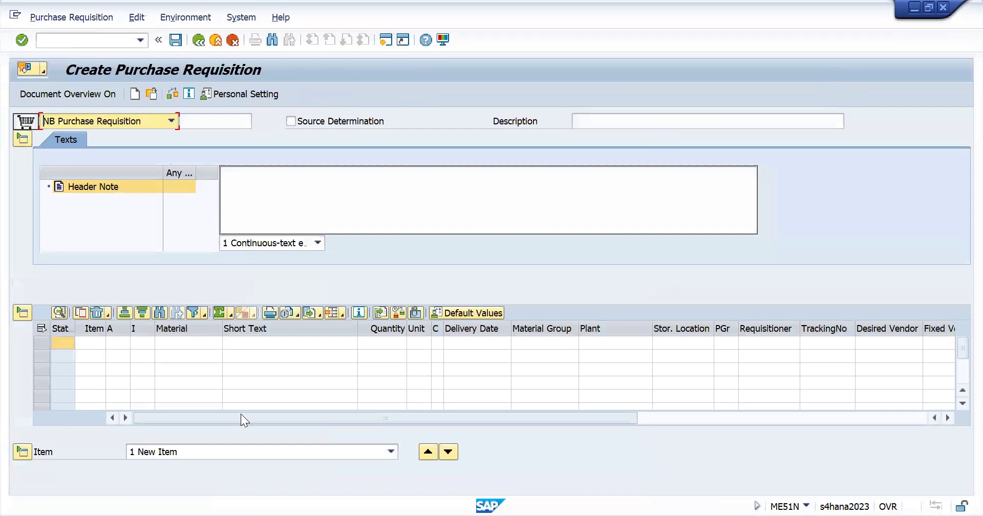
Enter a purchase requisition item for material 4063 with quantity 100 and plant AD03
click(175, 346)
text(4063)
key(Return)
text(100)
key(Return)
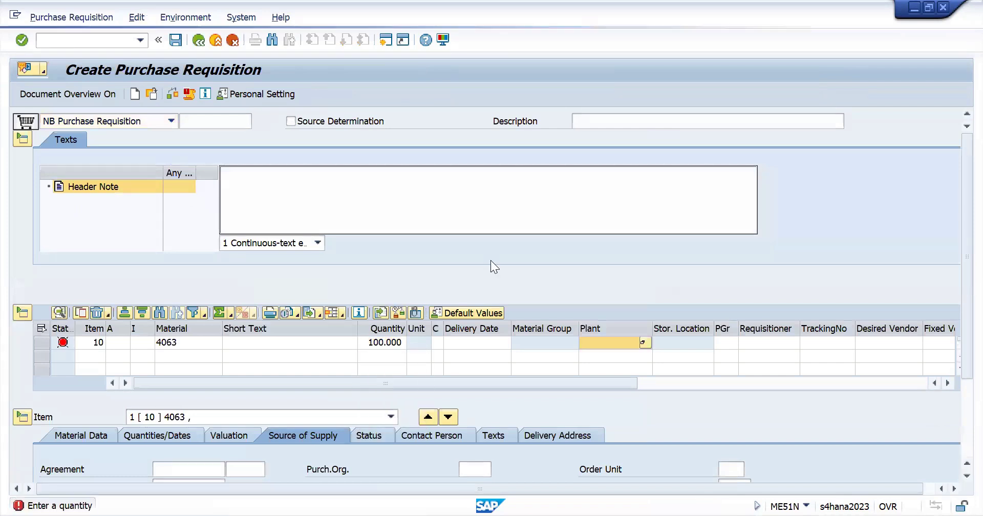
click(604, 340)
text(ad03)
key(Return)
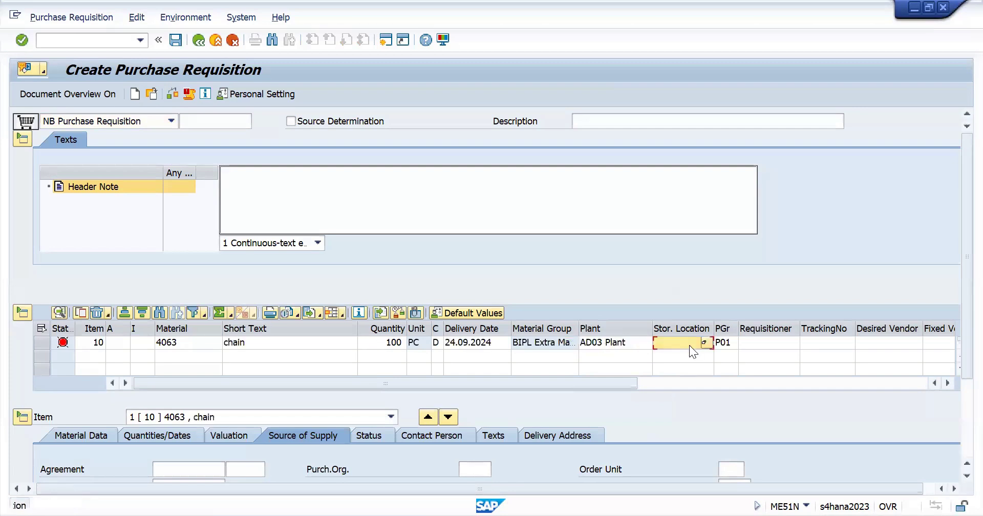
Set the item's storage location to SL01, accept the delivery date message and save the purchase requisition
text(sl01)
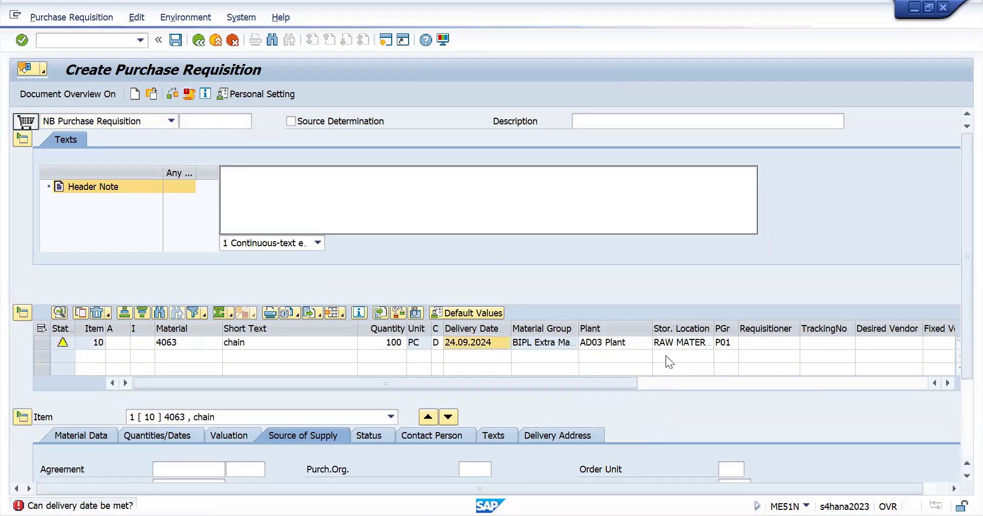
scroll(239, 455, down, 3)
key(Return)
click(175, 41)
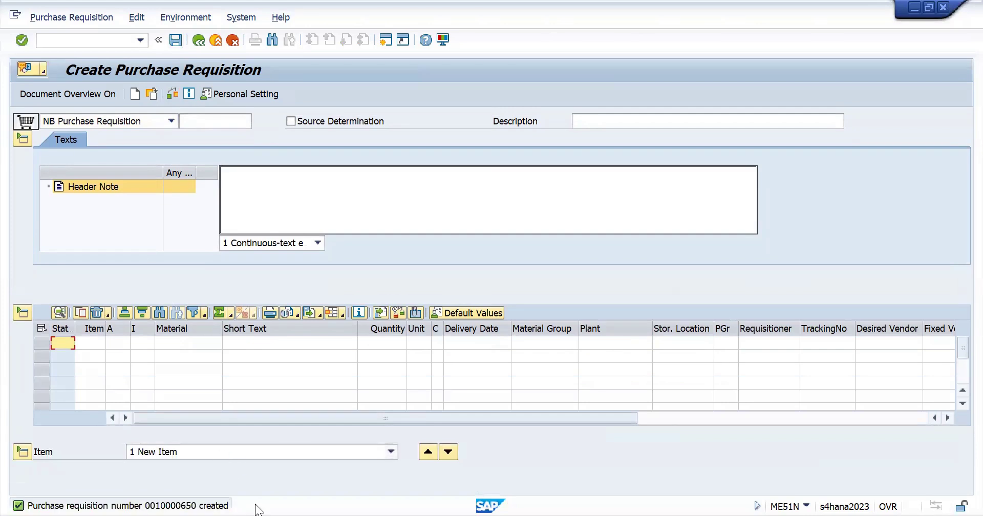
Open the details of the creation message and copy the purchase requisition number
double_click(191, 508)
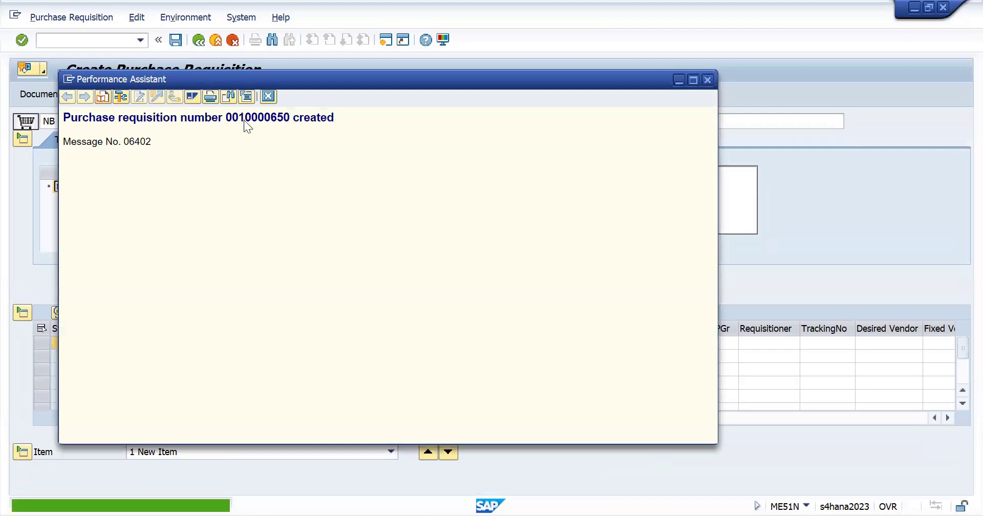
double_click(245, 120)
key(ctrl+c)
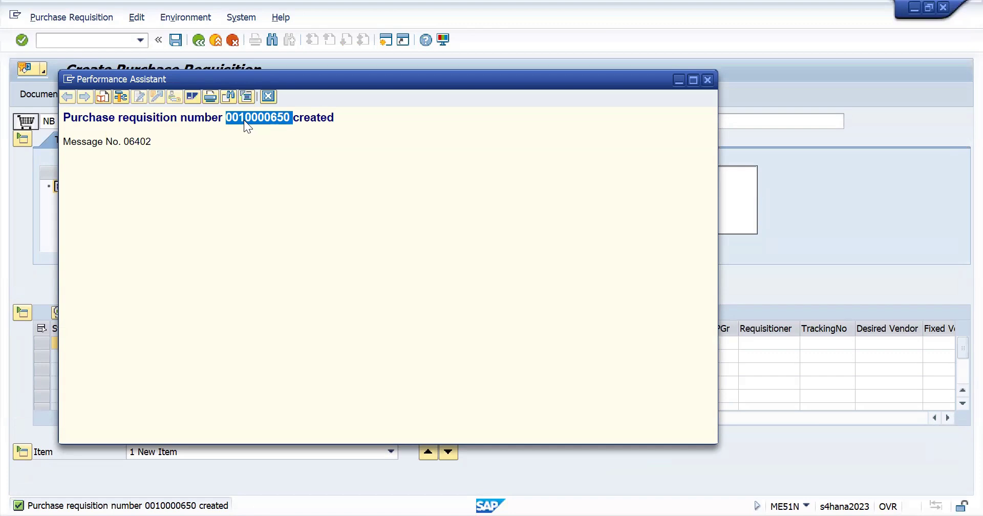
Leave requisition creation, start transaction ME53N and view the new requisition's item status
key(Escape)
key(F3)
text(me53n)
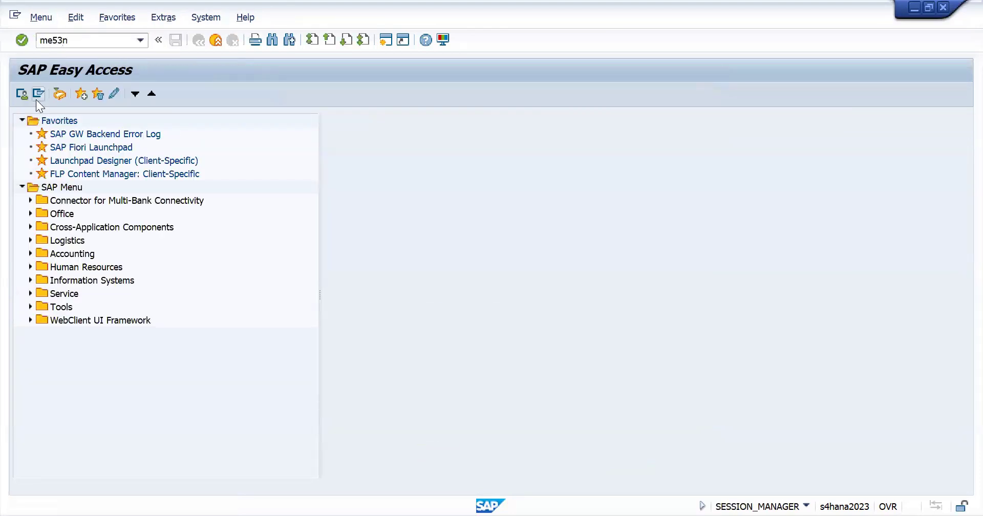
key(Return)
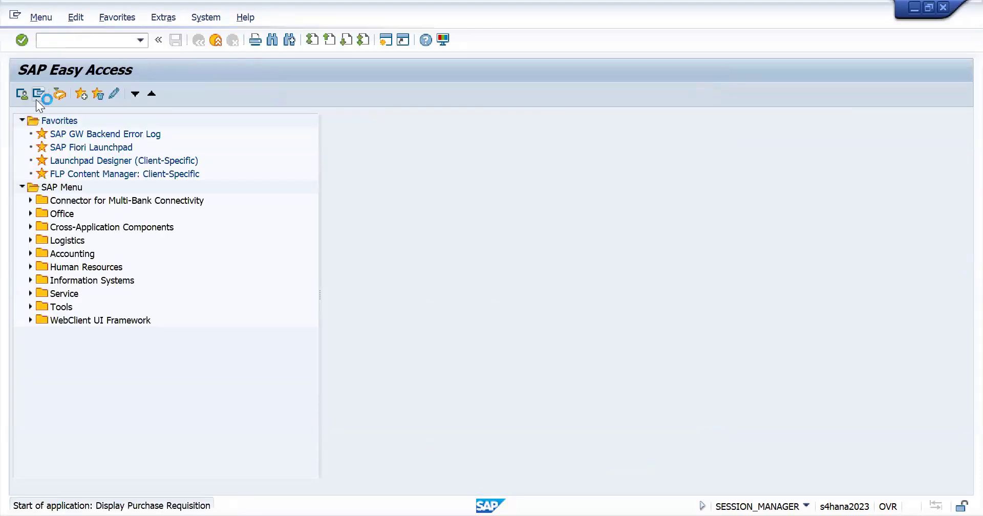
click(361, 435)
scroll(93, 452, down, 2)
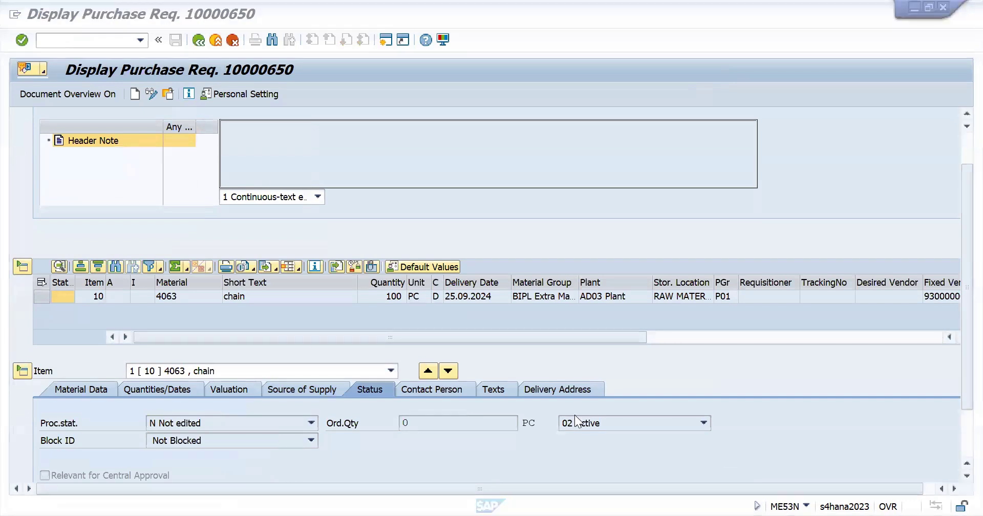
Check the fixed vendor and info record in the item's source of supply, and return to its status data
click(316, 394)
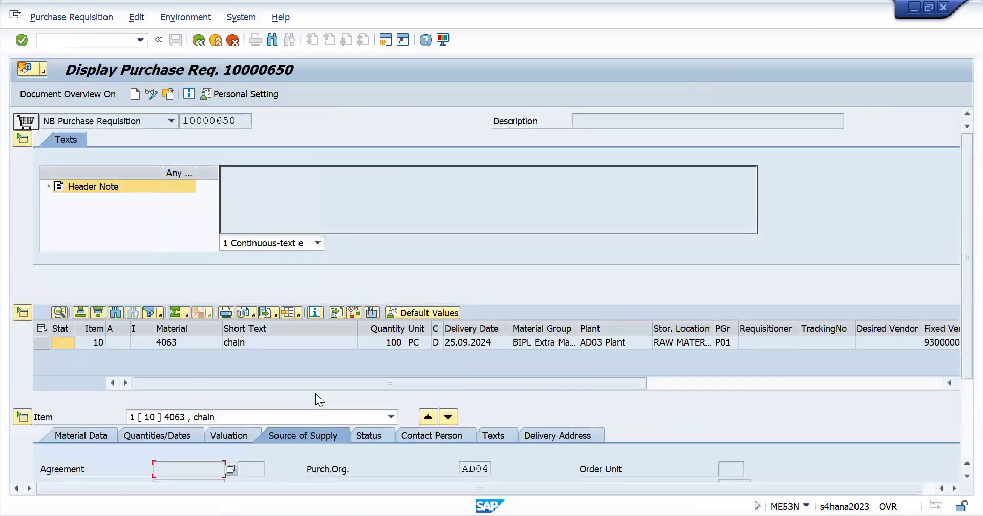
scroll(359, 465, down, 2)
scroll(360, 466, down, 2)
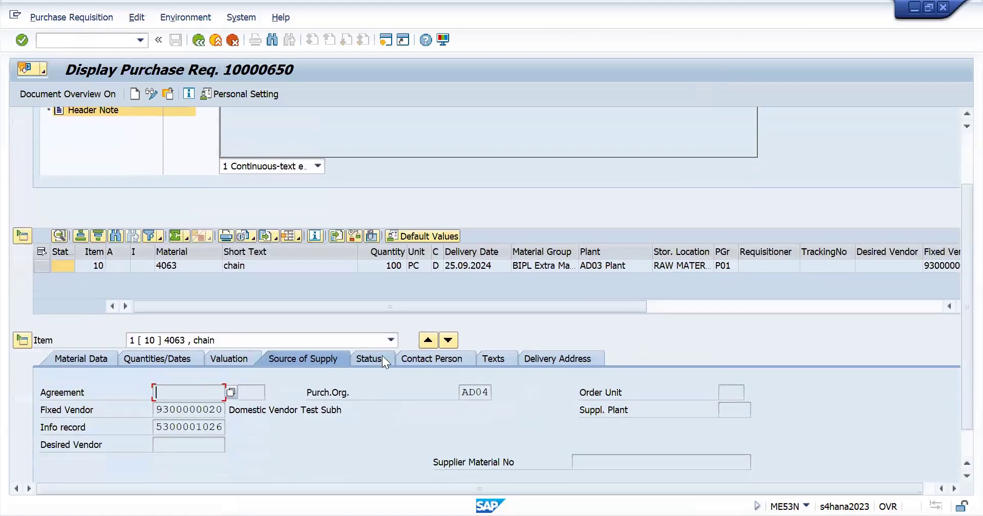
click(382, 356)
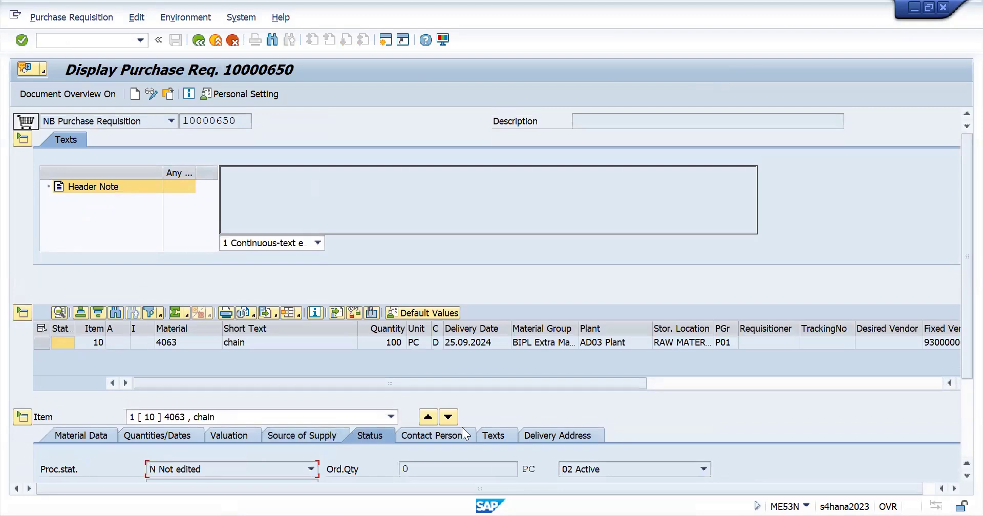
Restart ME53N to reload the requisition, check the item's processing status and widen the follow-on document category column
click(95, 41)
text(/nme23)
key(BackSpace)
key(BackSpace)
text(53n)
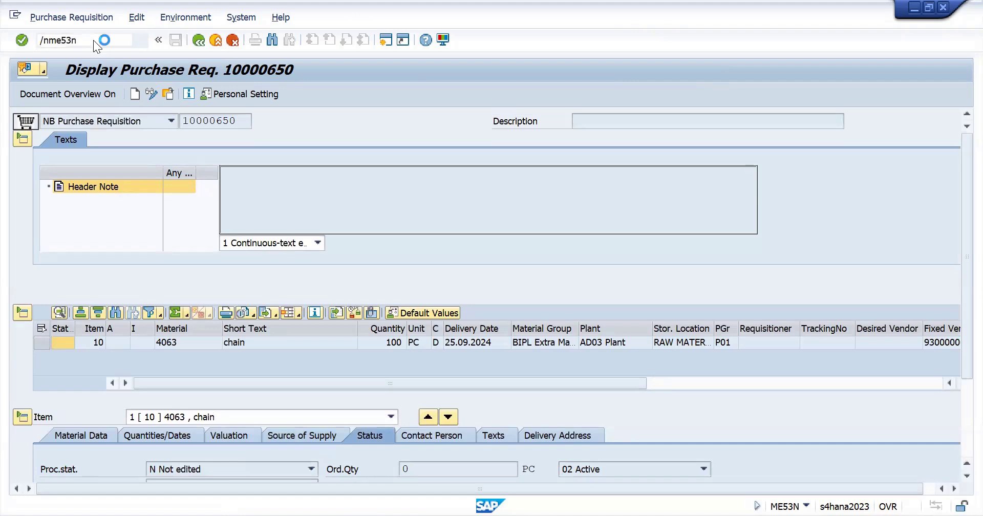
key(Return)
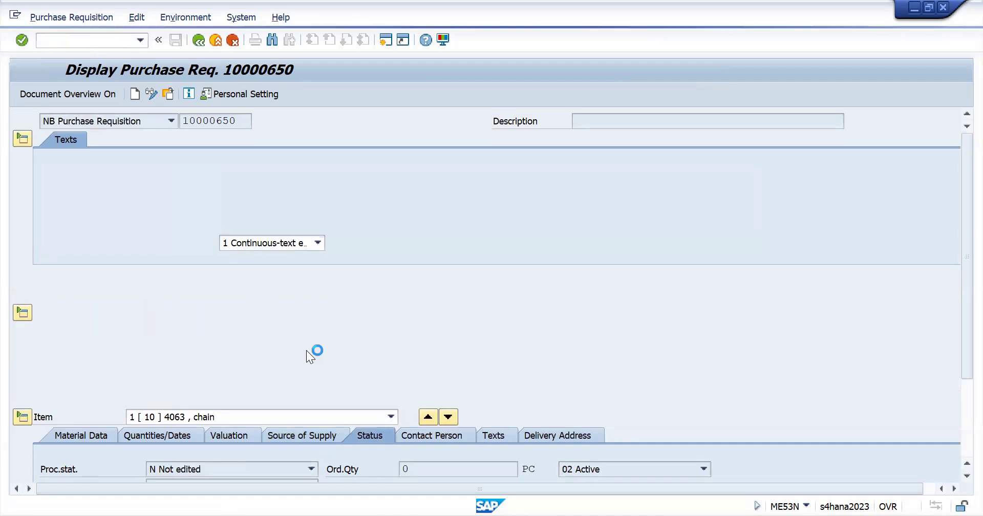
click(382, 428)
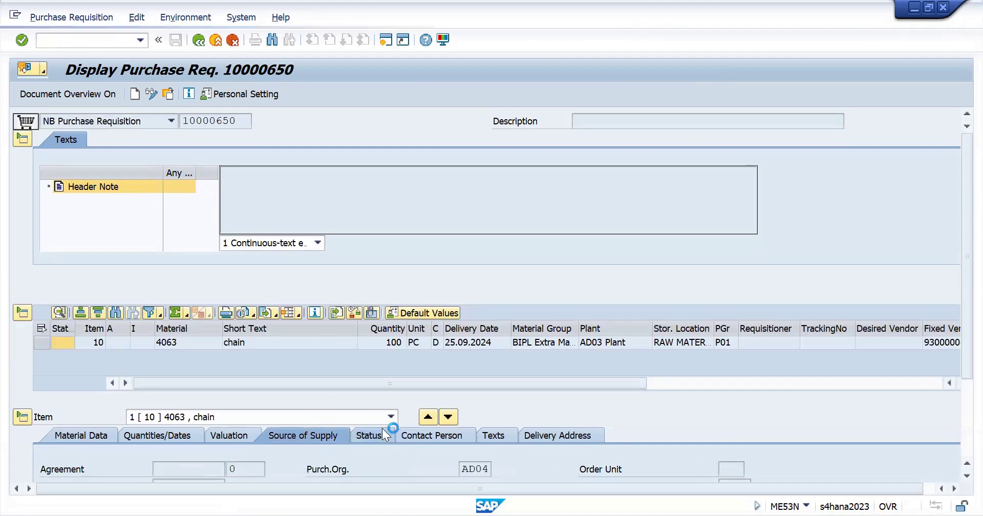
scroll(381, 429, down, 3)
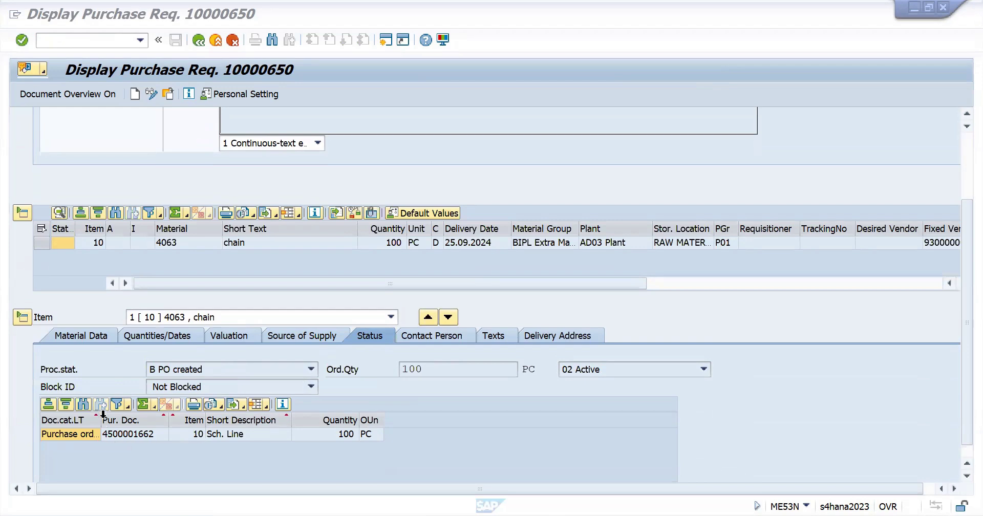
drag(102, 420, 158, 420)
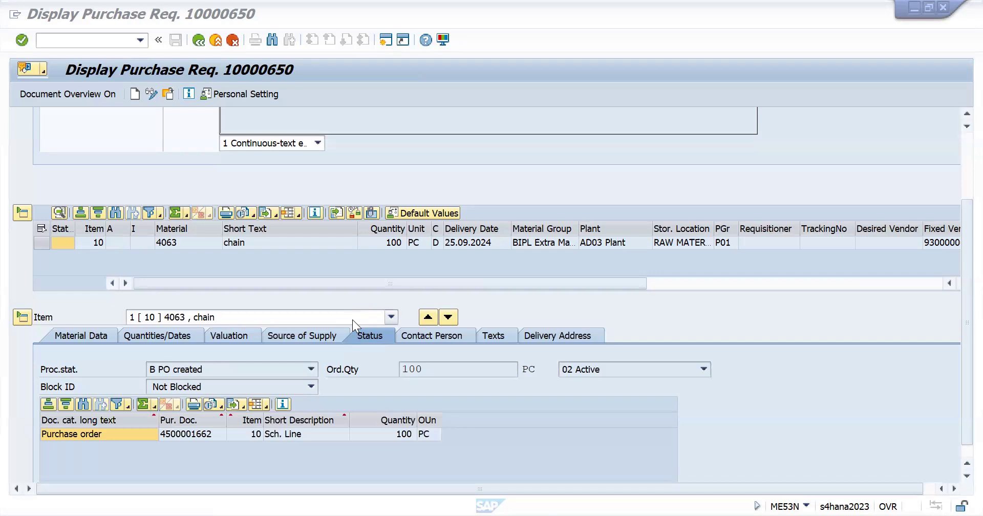
Switch to the Excel workbook and enter SM37 in cell J4 of the Background_Job_for_PO sheet
key(alt)
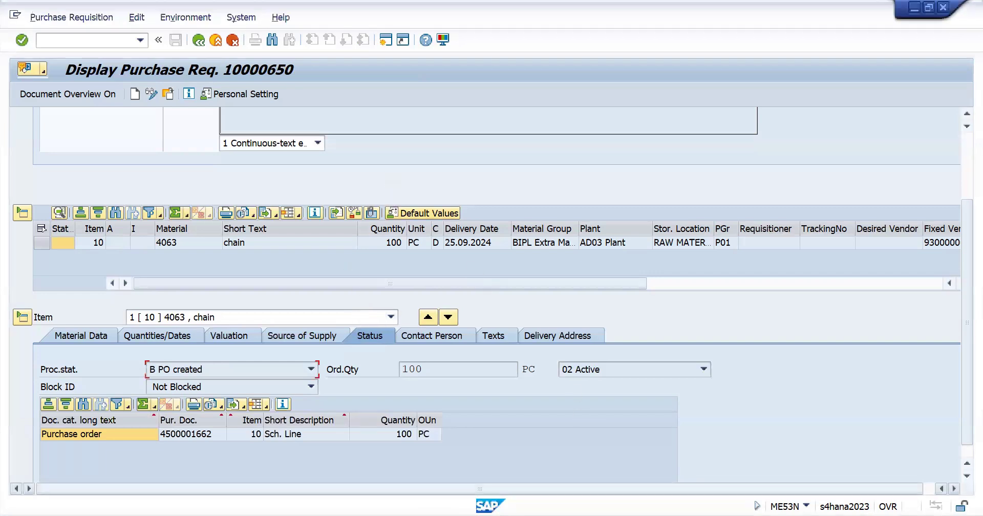
mouse_move(589, 510)
click(580, 429)
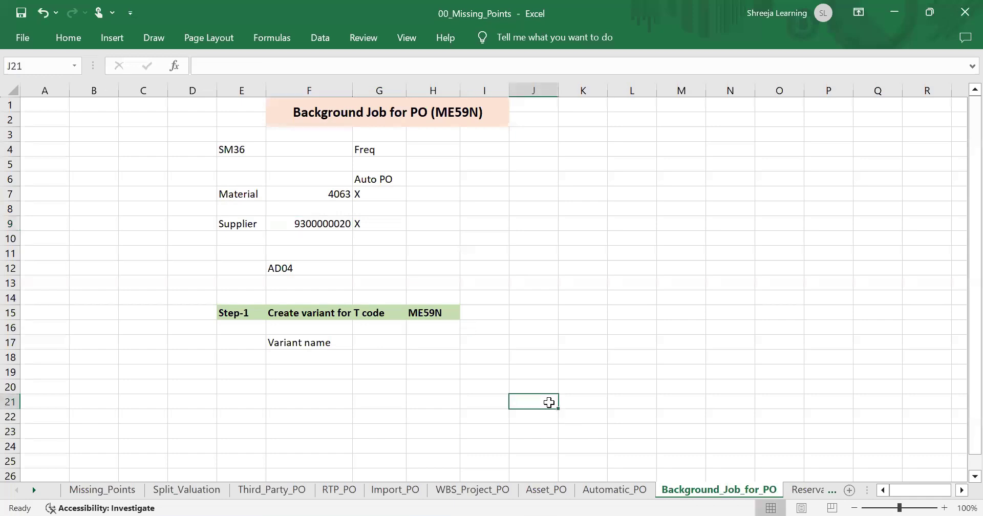
click(529, 152)
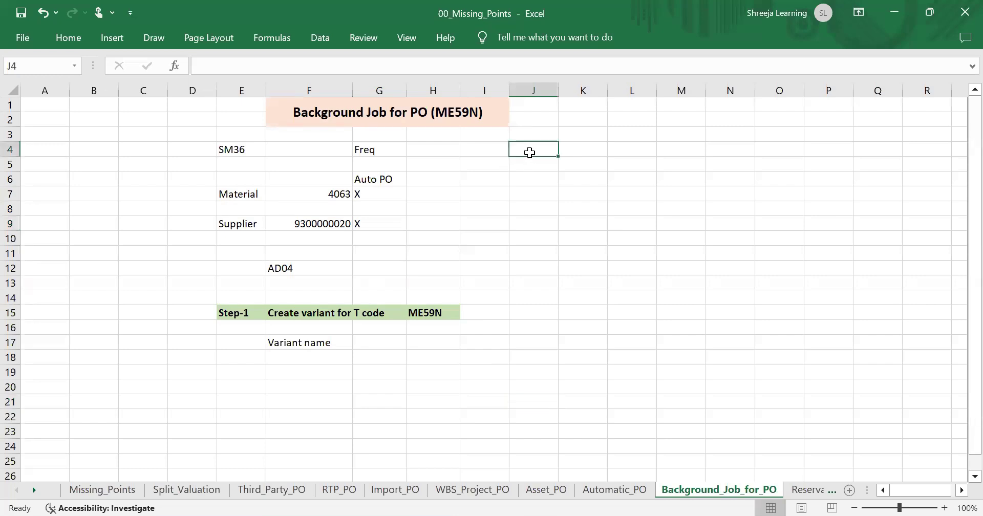
text(SM37)
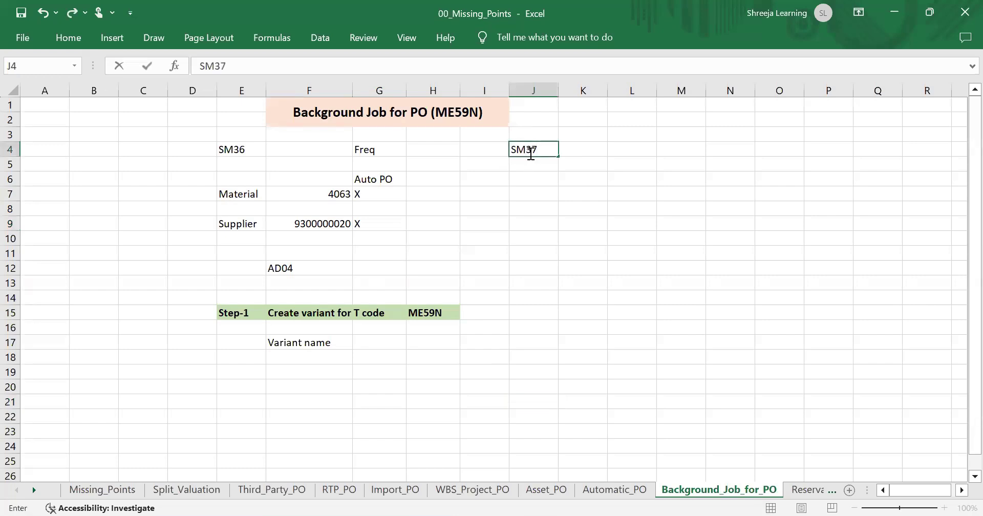
click(593, 221)
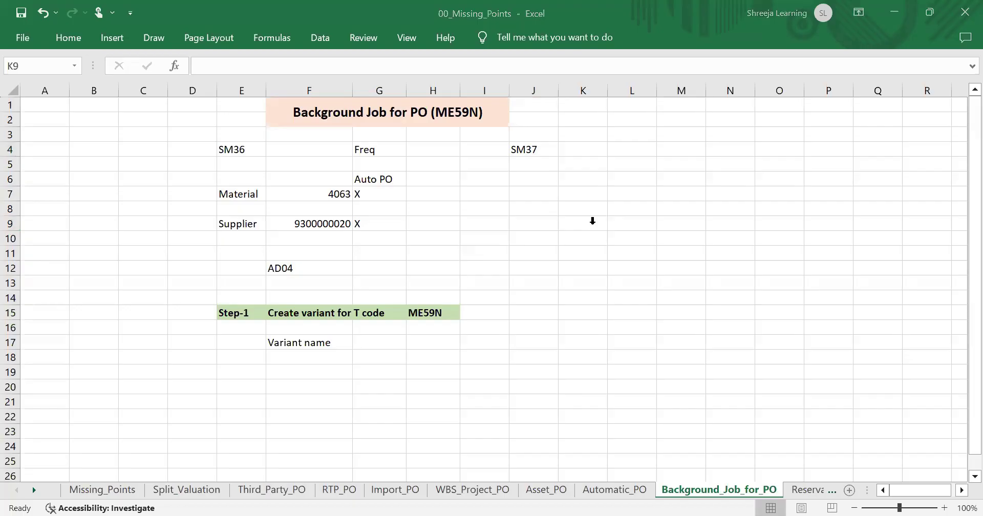
Switch back to SAP, leave the requisition display and start transaction SM37, selecting the existing job name entry
key(alt+Tab)
key(F3)
text(sm37)
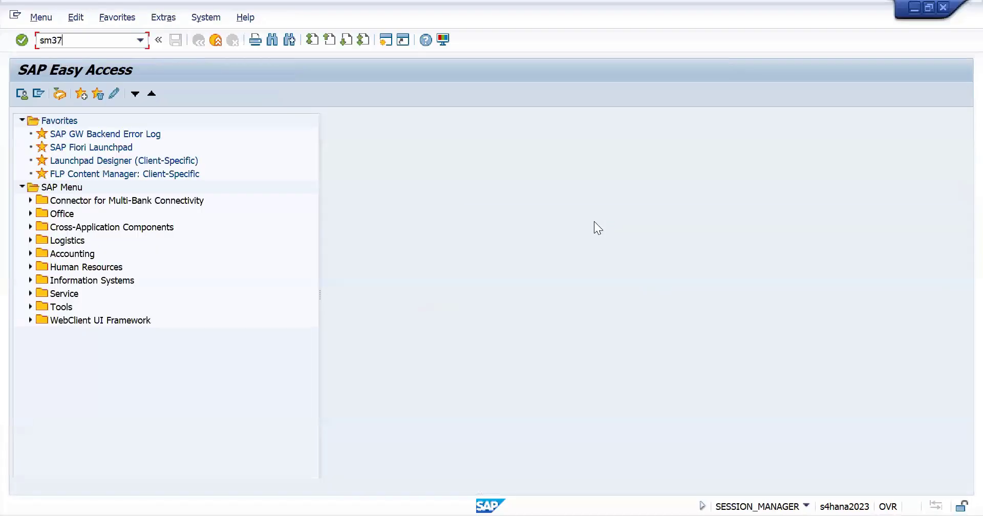
key(Return)
double_click(188, 121)
key(ctrl+v)
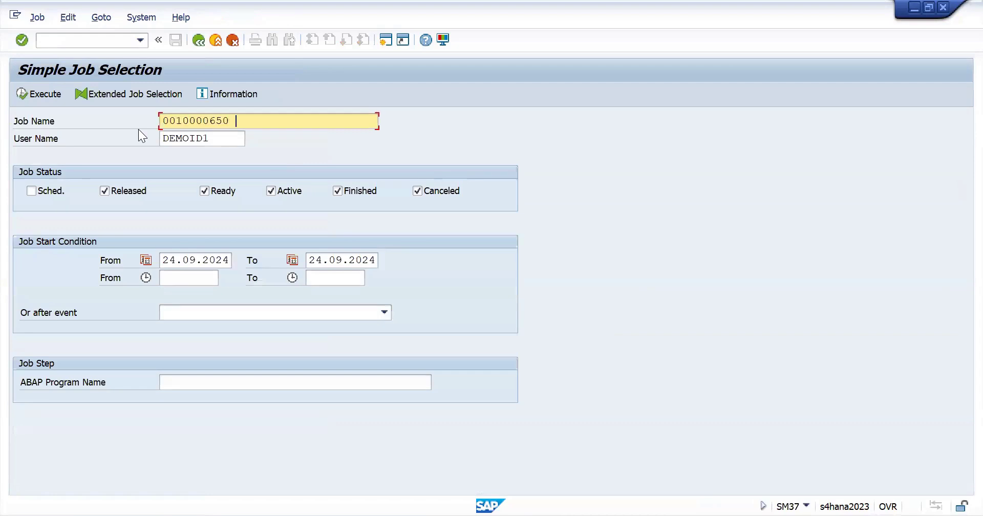
key(shift+Home)
key(BackSpace)
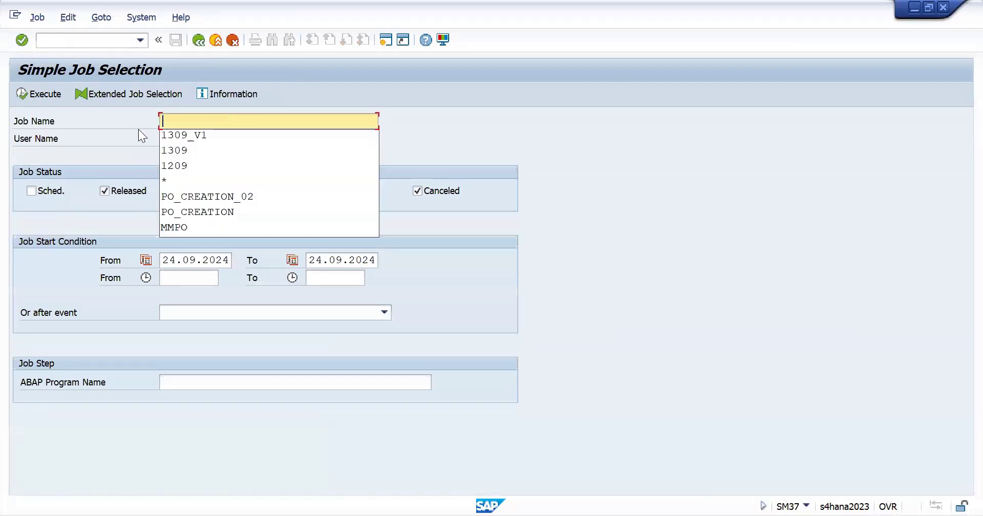
List the runs of job 2409, examine its detailed job information and return to the job overview
text(2409)
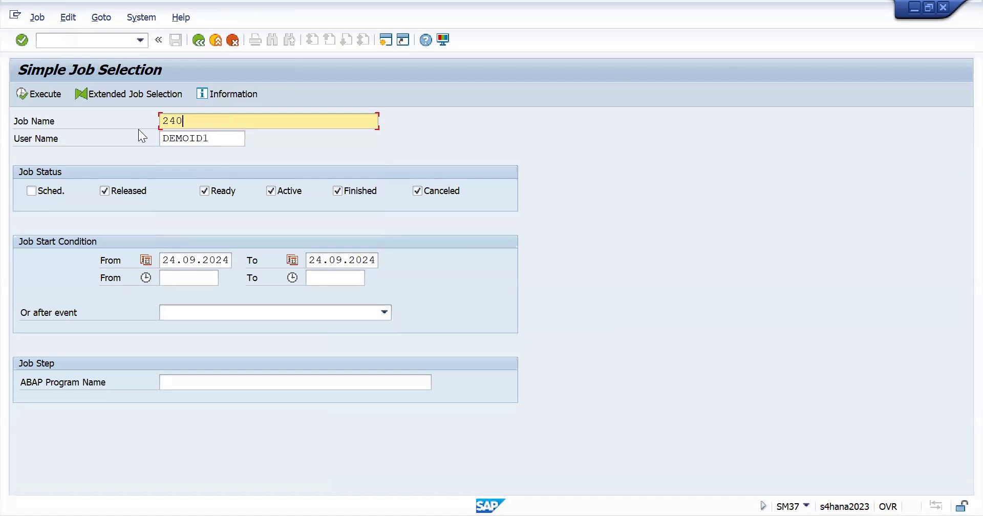
click(44, 93)
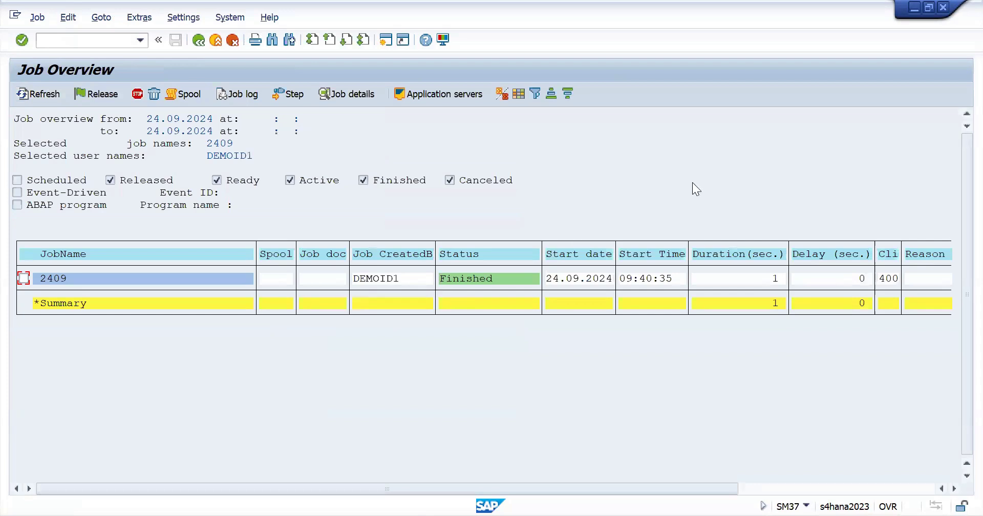
double_click(360, 275)
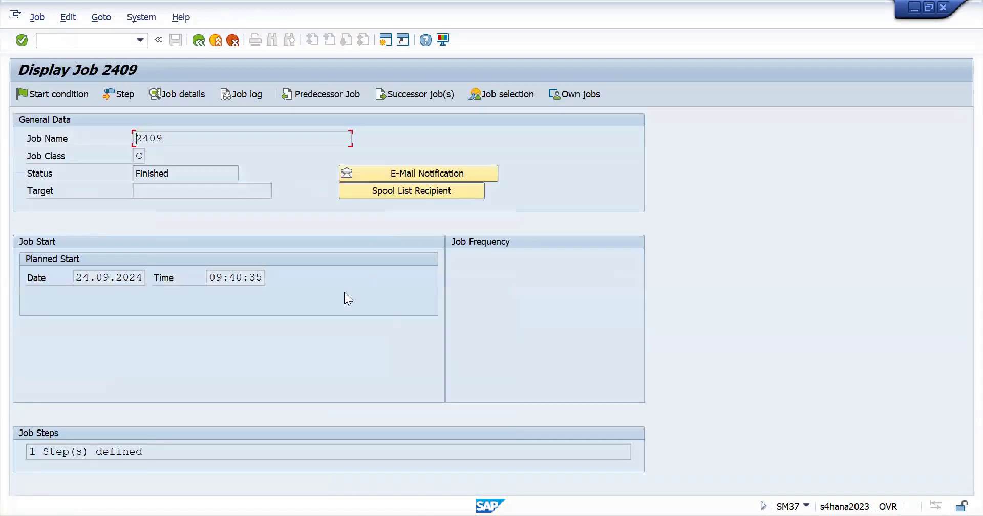
click(194, 94)
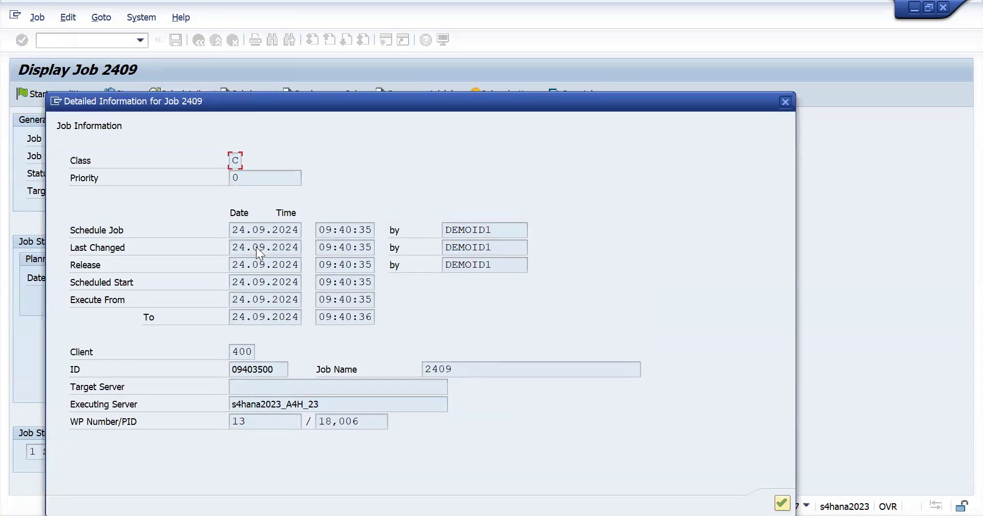
key(Return)
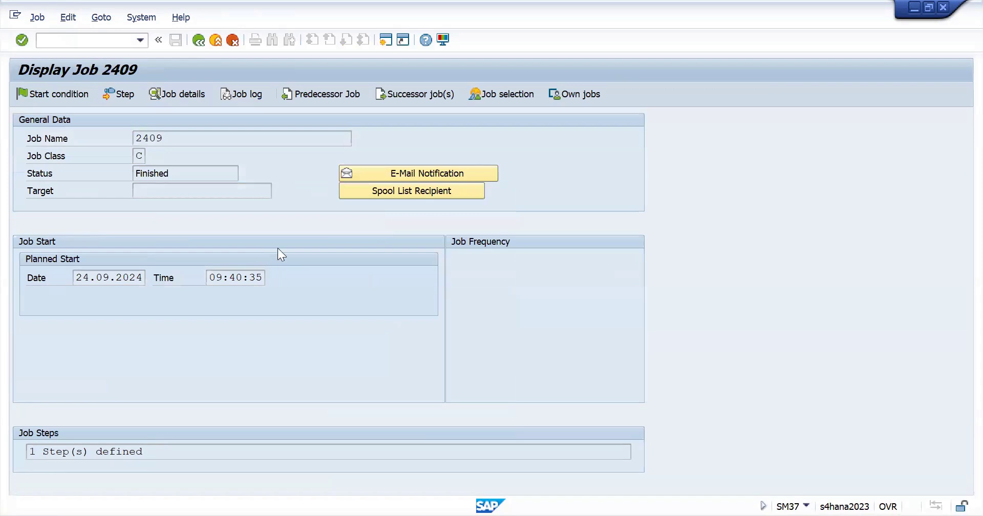
key(F3)
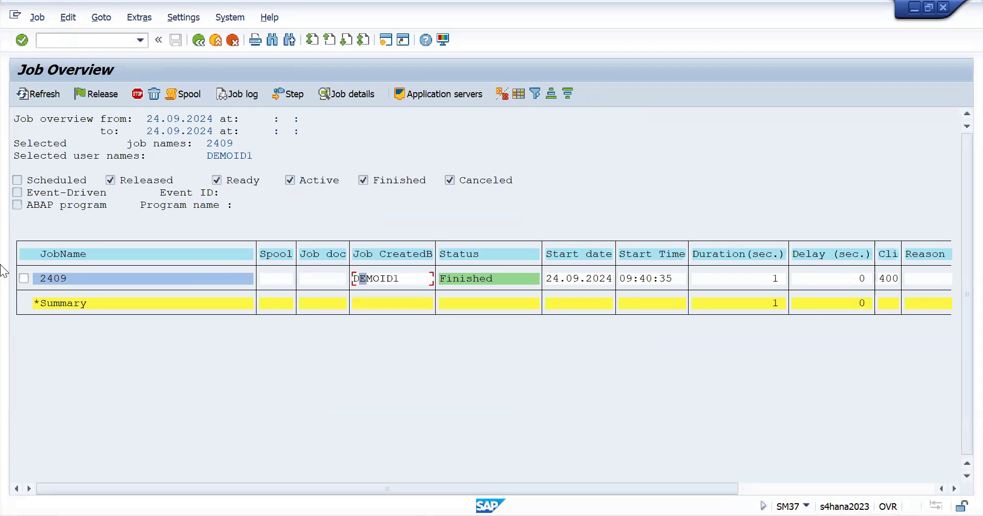
Leave the job overview and start transaction MRKO for consignment and pipeline settlement
click(24, 279)
key(F3)
key(F3)
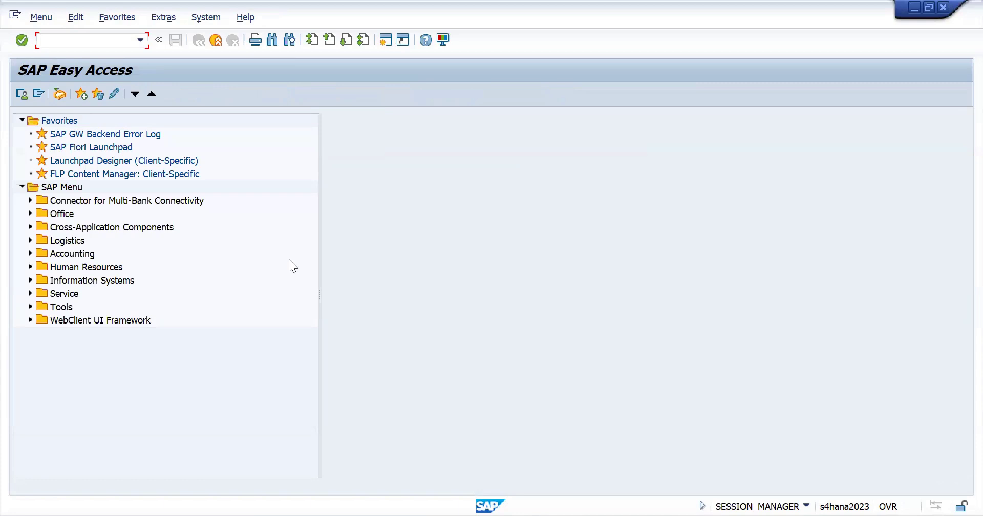
text(mrko)
key(Return)
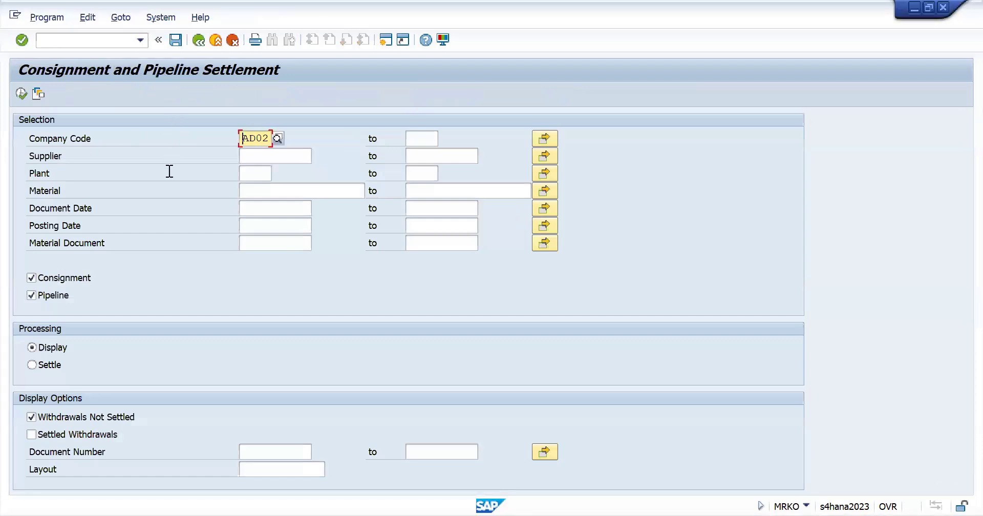
Open the variant attributes for the consignment and pipeline settlement selection and return to the selection screen without saving a variant
click(175, 44)
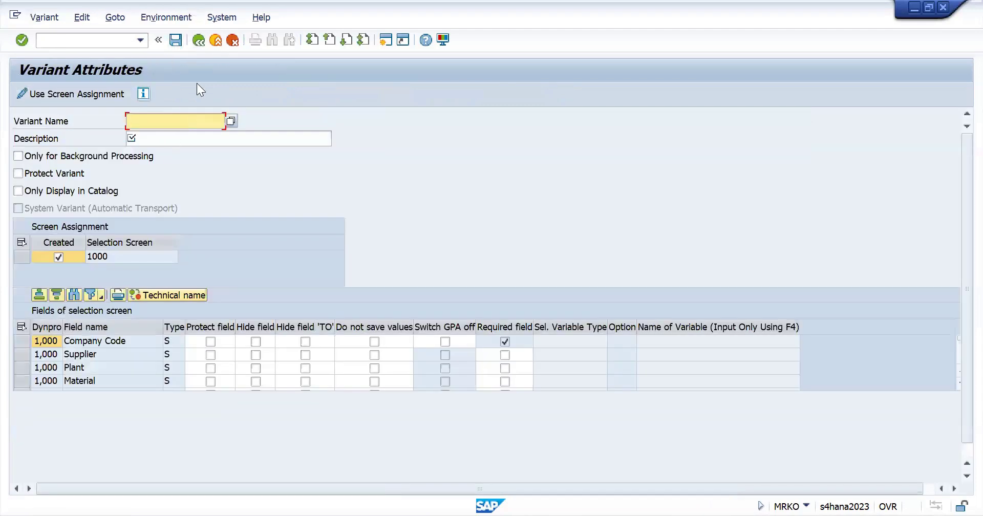
click(199, 40)
click(199, 41)
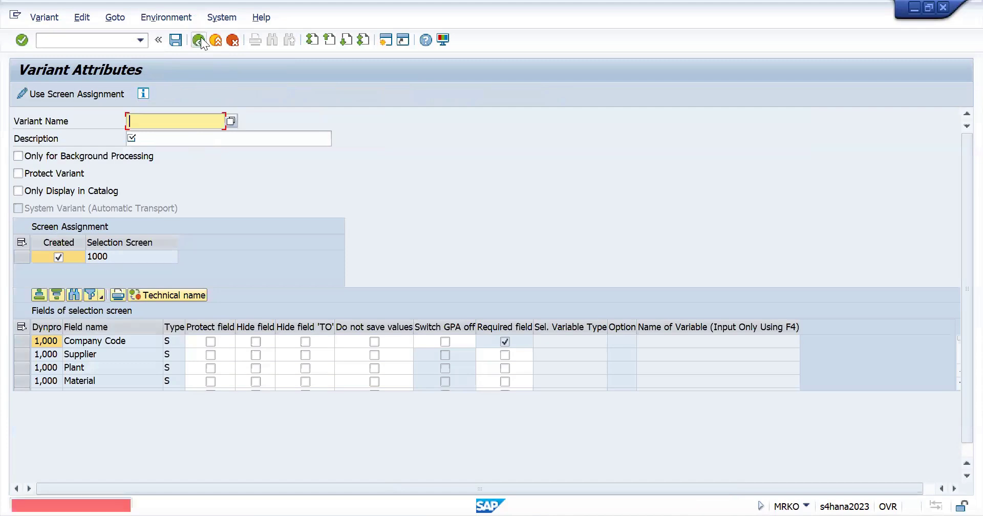
click(217, 40)
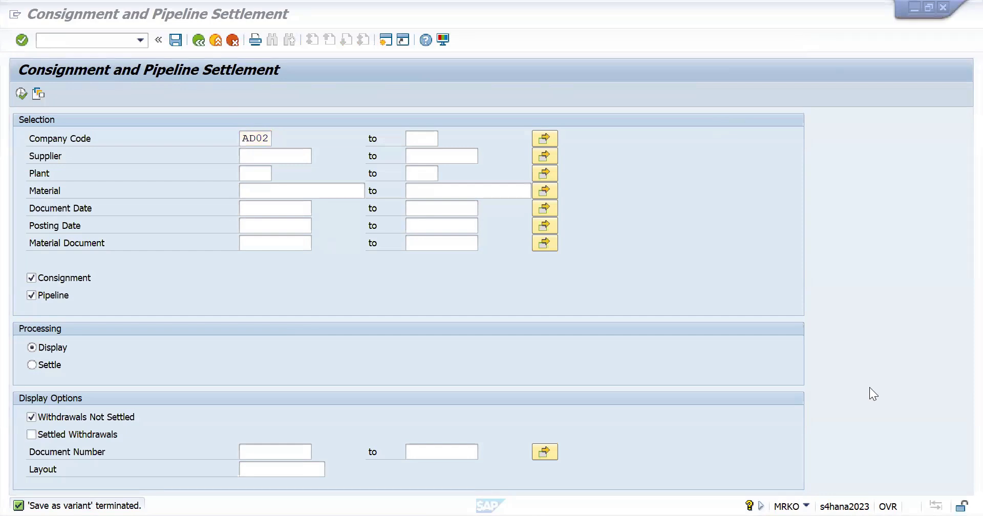
Switch to the Excel workbook and review the Background Job, Outline agreements and MRP topics on the Missing_Points sheet
click(602, 451)
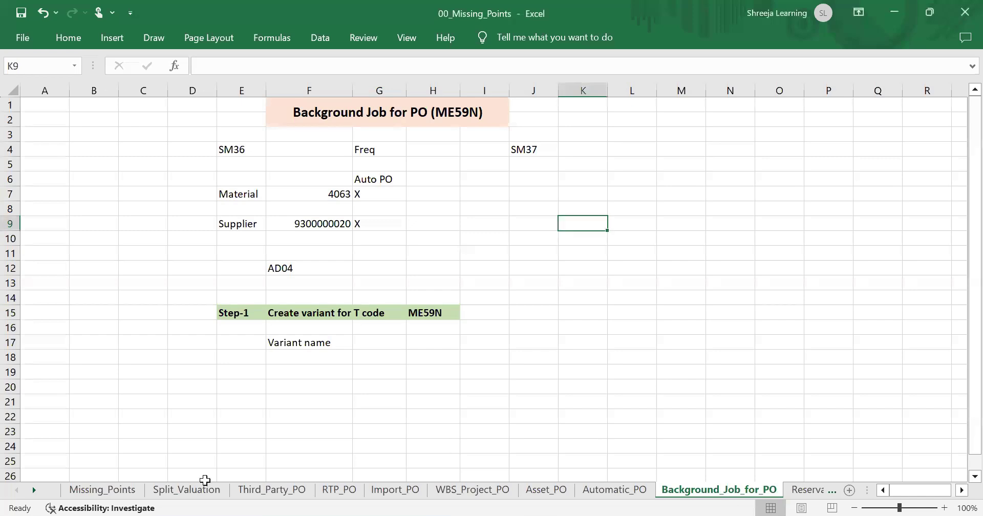
click(102, 492)
drag(325, 179, 248, 186)
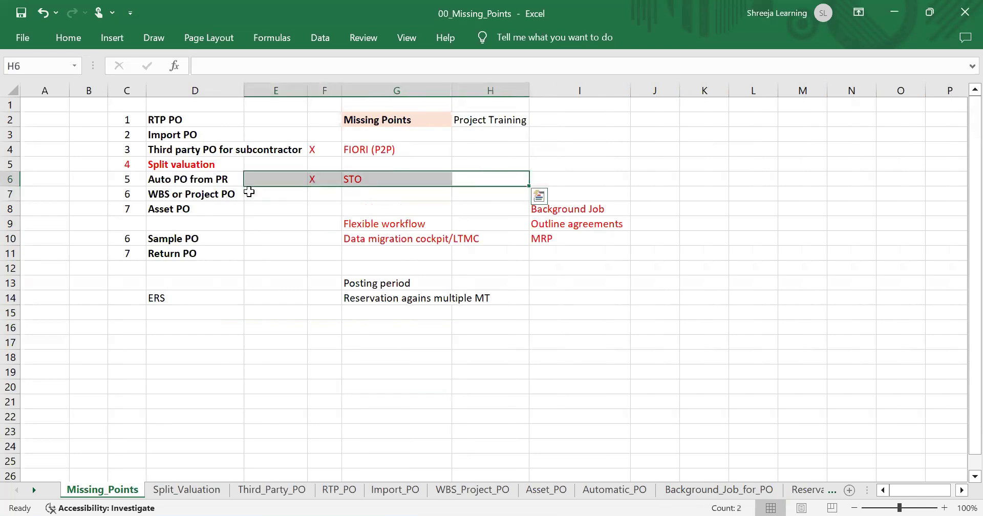
click(258, 220)
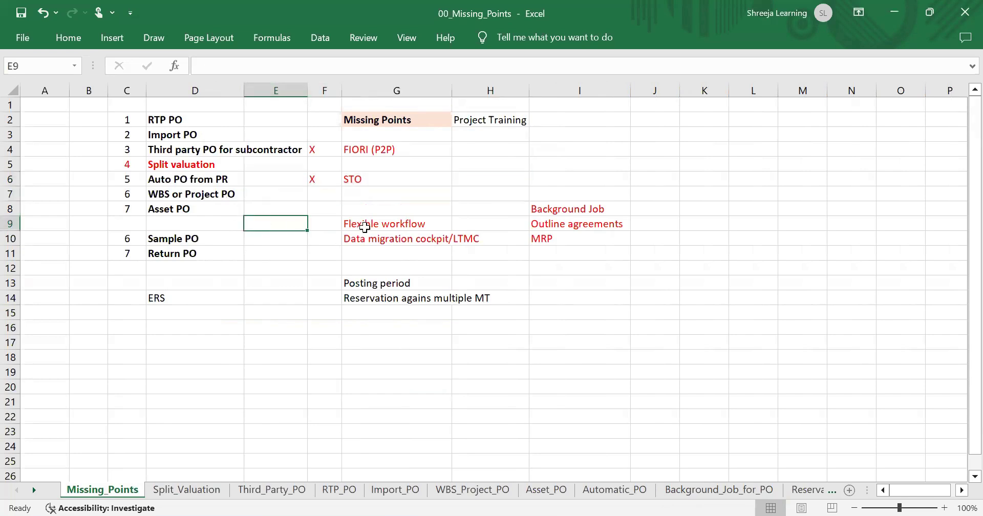
drag(555, 210, 566, 238)
drag(562, 206, 670, 207)
drag(579, 226, 681, 229)
click(626, 233)
Examine the Flexible workflow and Data migration cockpit/LTMC entries in the Missing_Points topic list
click(399, 237)
mouse_move(391, 223)
mouse_down()
mouse_move(298, 217)
mouse_move(379, 225)
mouse_up()
drag(494, 239, 315, 219)
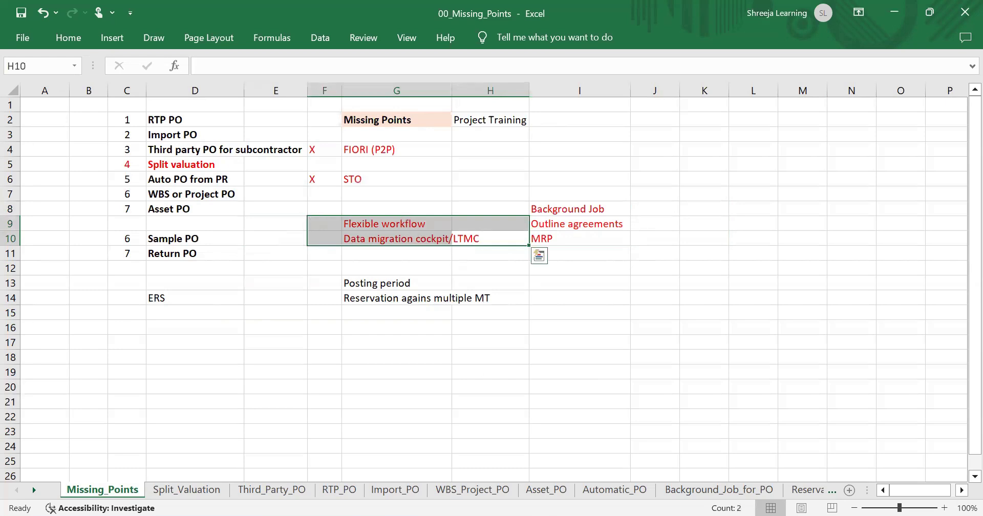
mouse_move(441, 515)
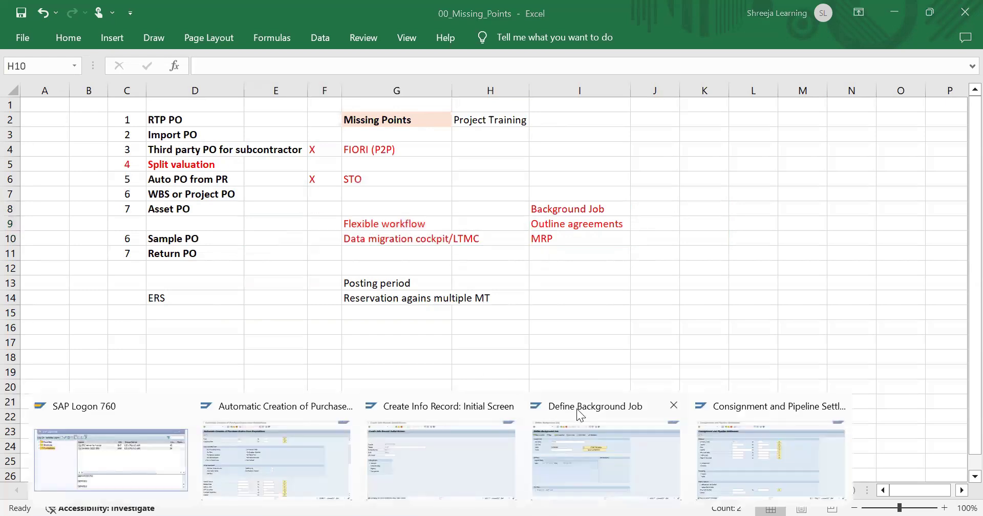
click(402, 309)
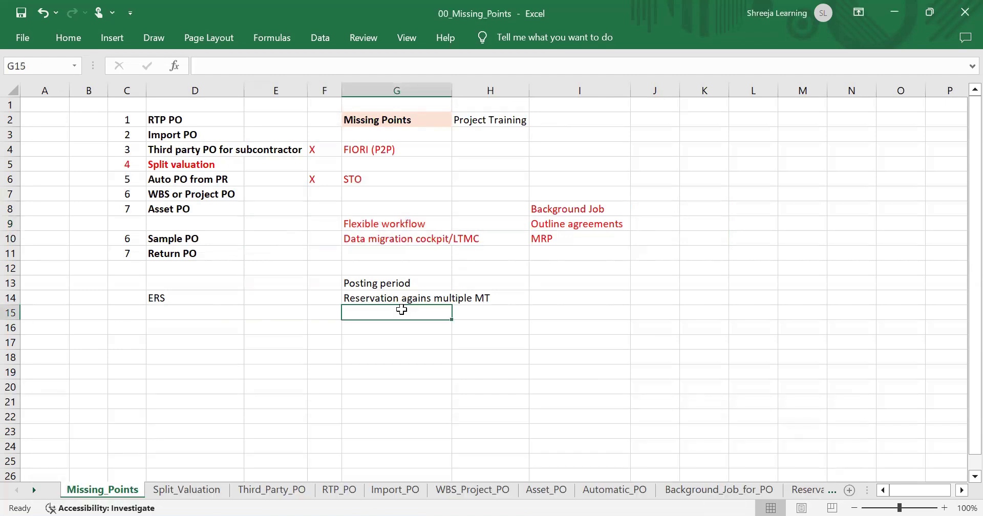
drag(330, 226, 518, 241)
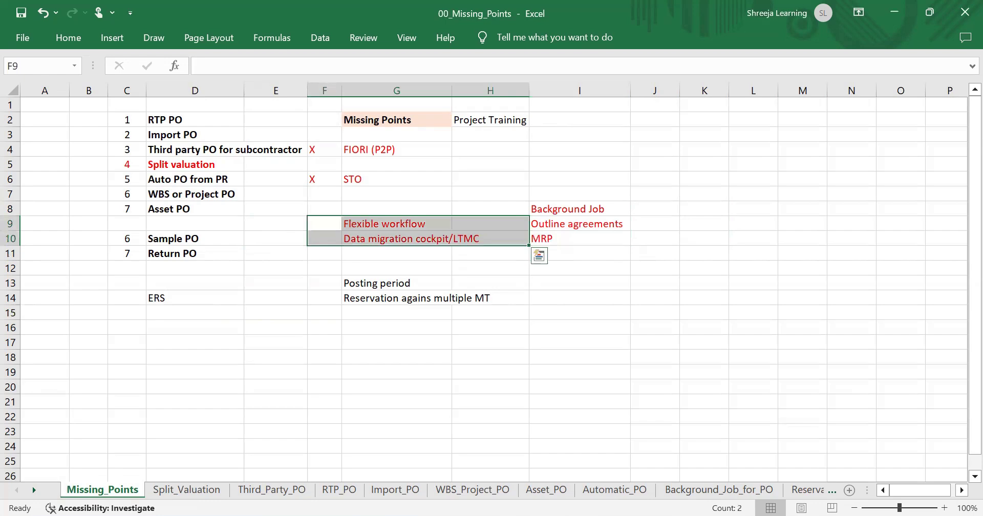
Switch back to the SAP session defining background job 2409 and exit to the SAP Easy Access screen
click(517, 458)
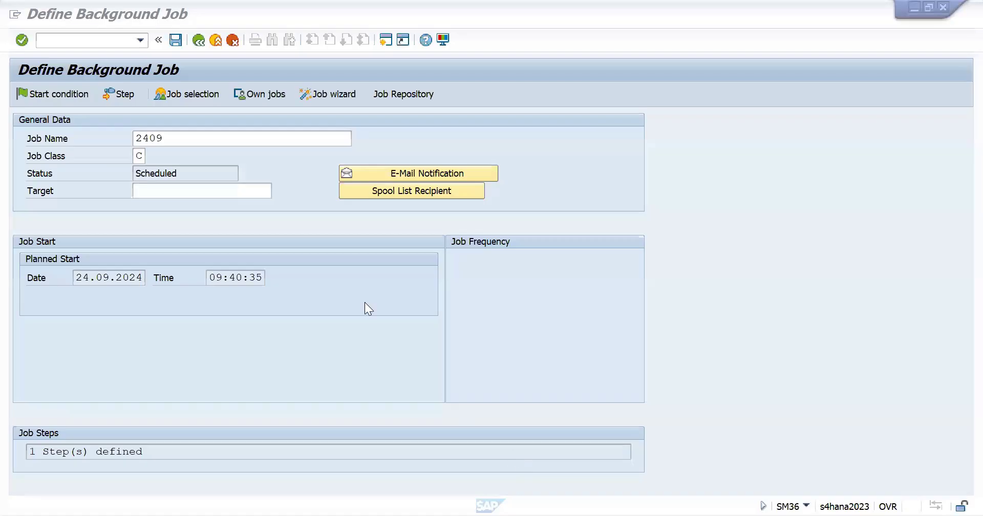
click(209, 43)
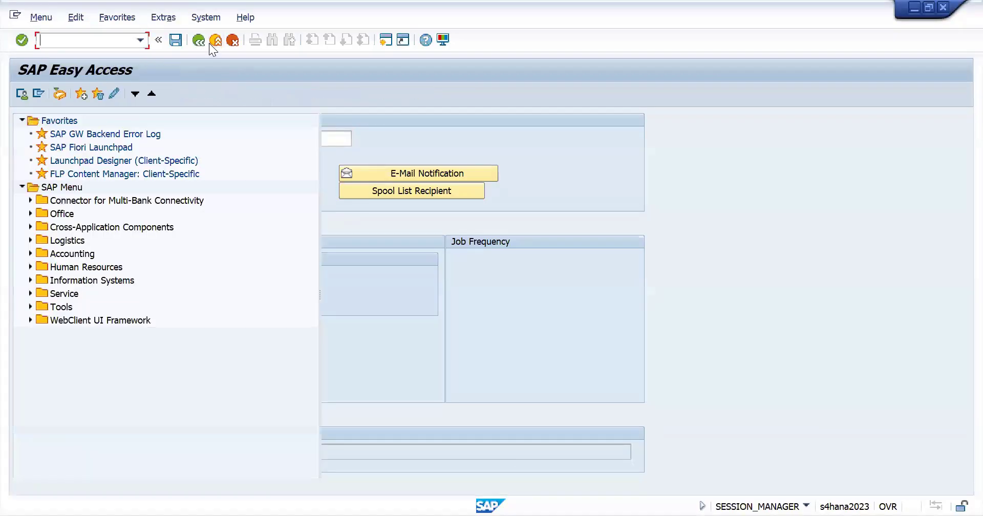